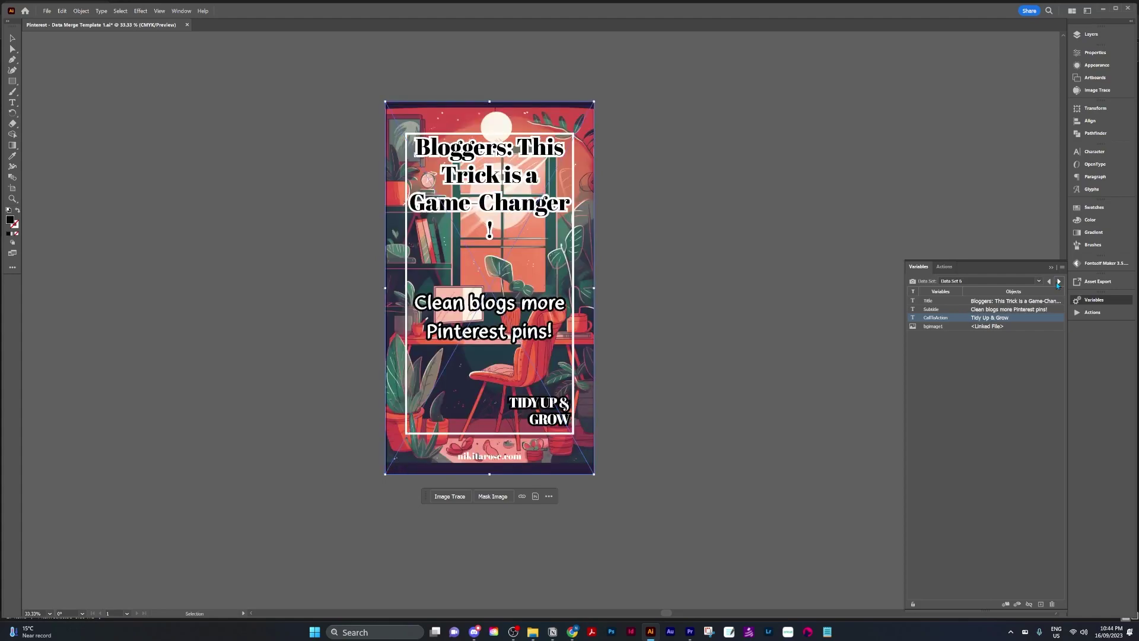
# Step: Step through the Pinterest template's data sets one after another to preview each generated pin
pyautogui.click(1059, 282)
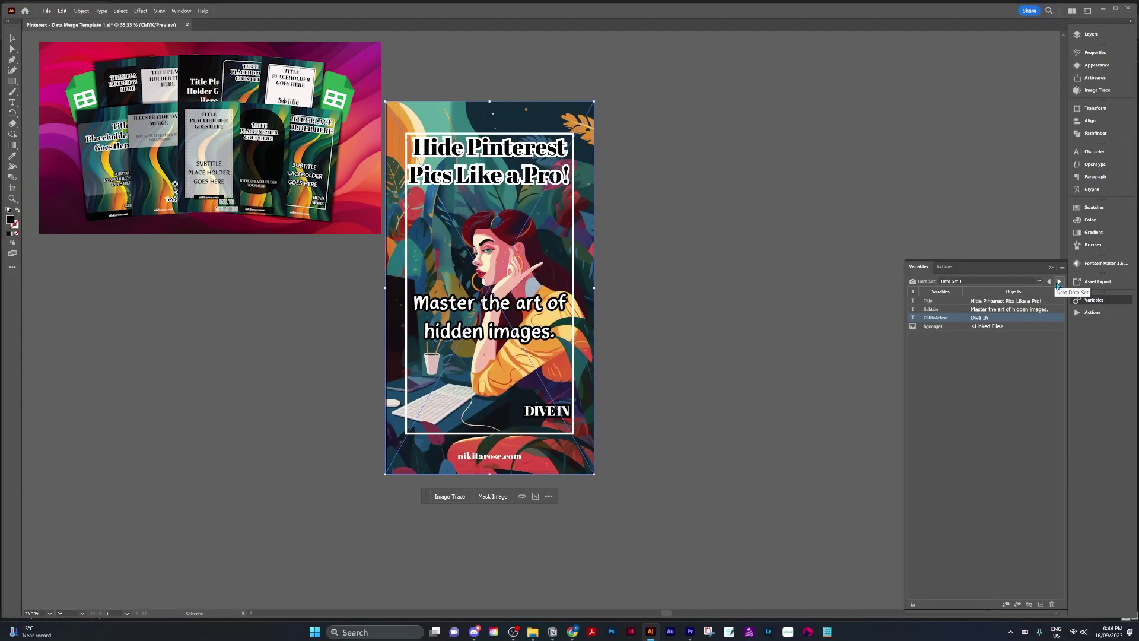
pyautogui.click(1058, 282)
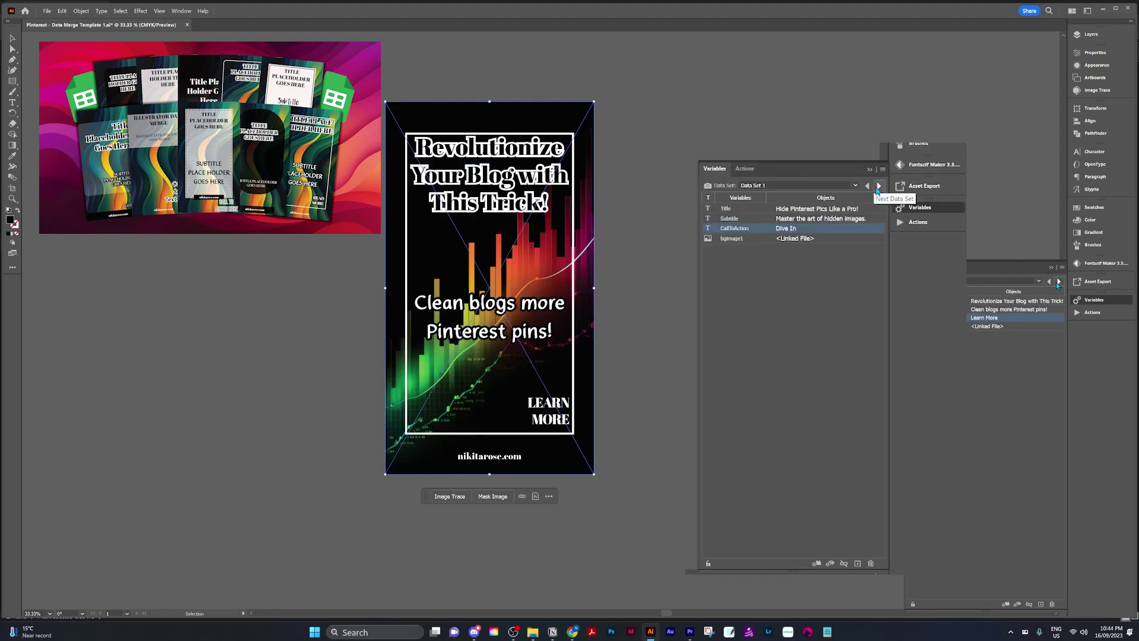
pyautogui.click(1058, 282)
pyautogui.click(1059, 282)
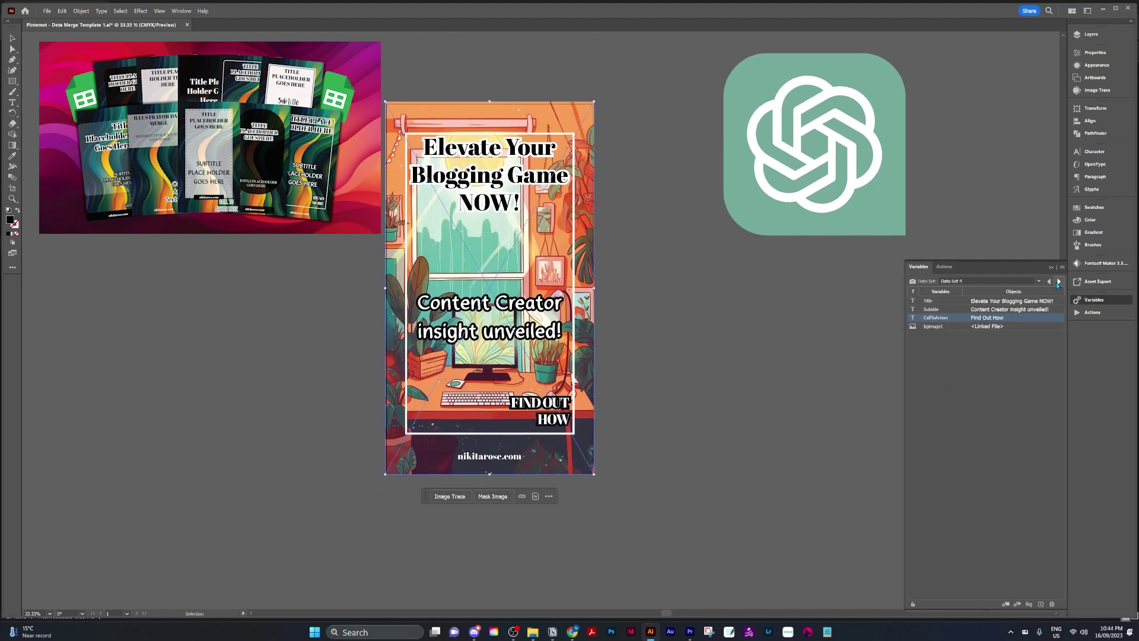
pyautogui.click(1059, 282)
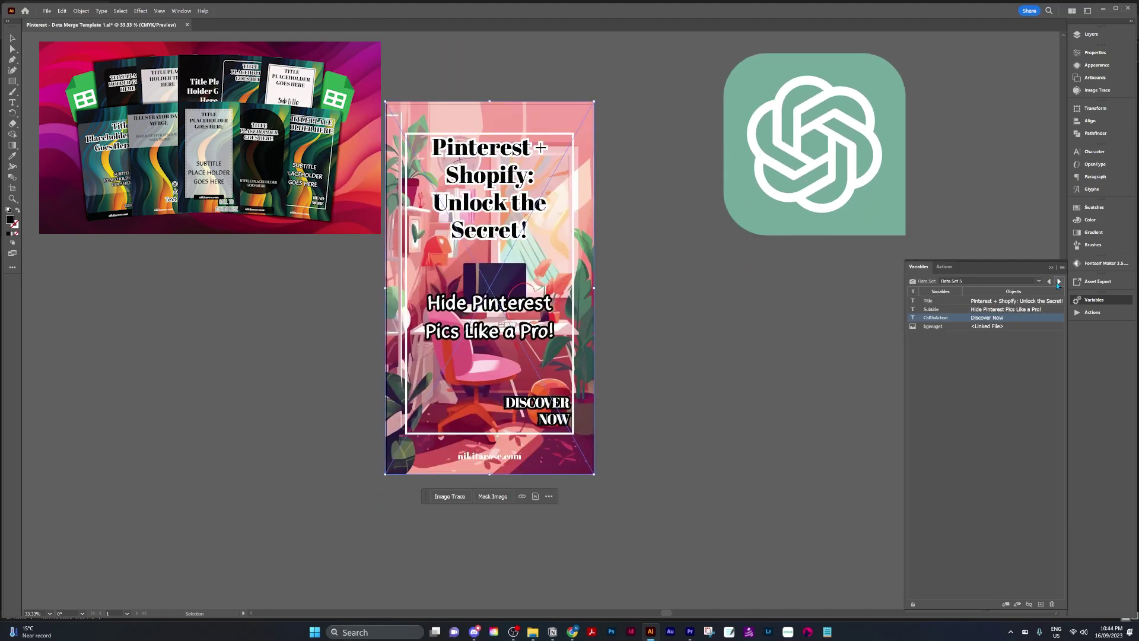
pyautogui.click(1059, 282)
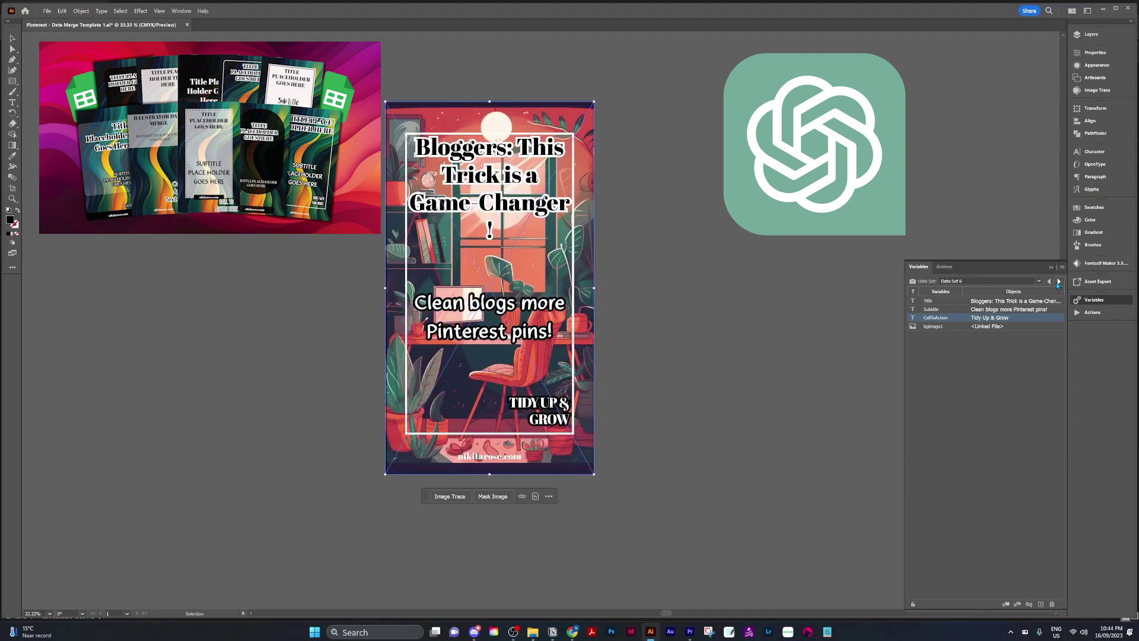
pyautogui.click(1059, 282)
pyautogui.click(1059, 282)
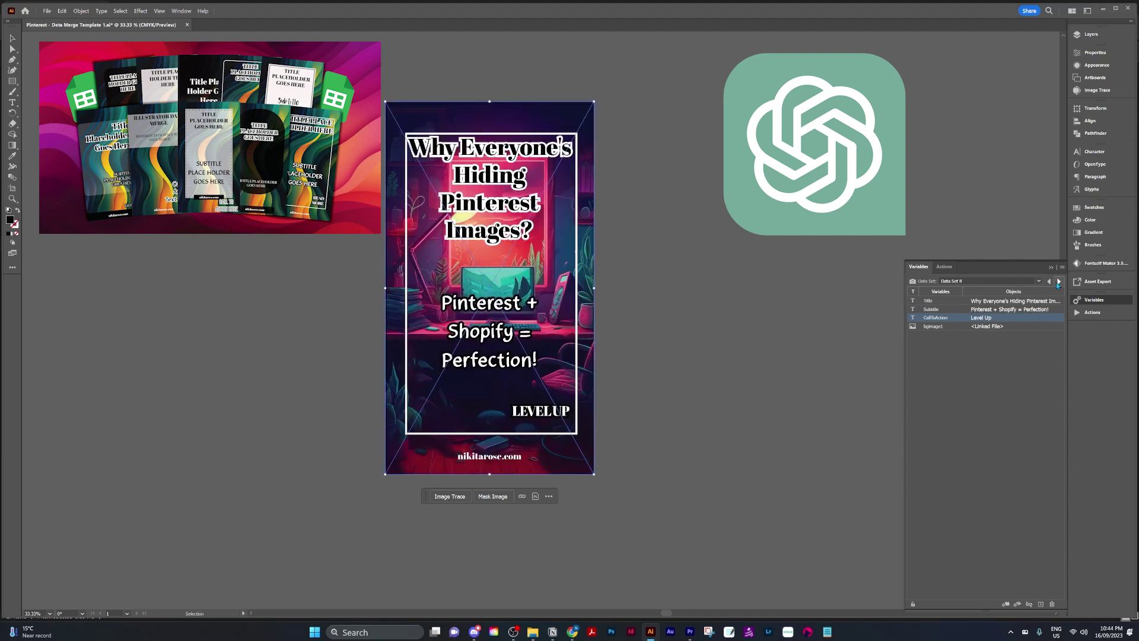
pyautogui.click(1058, 282)
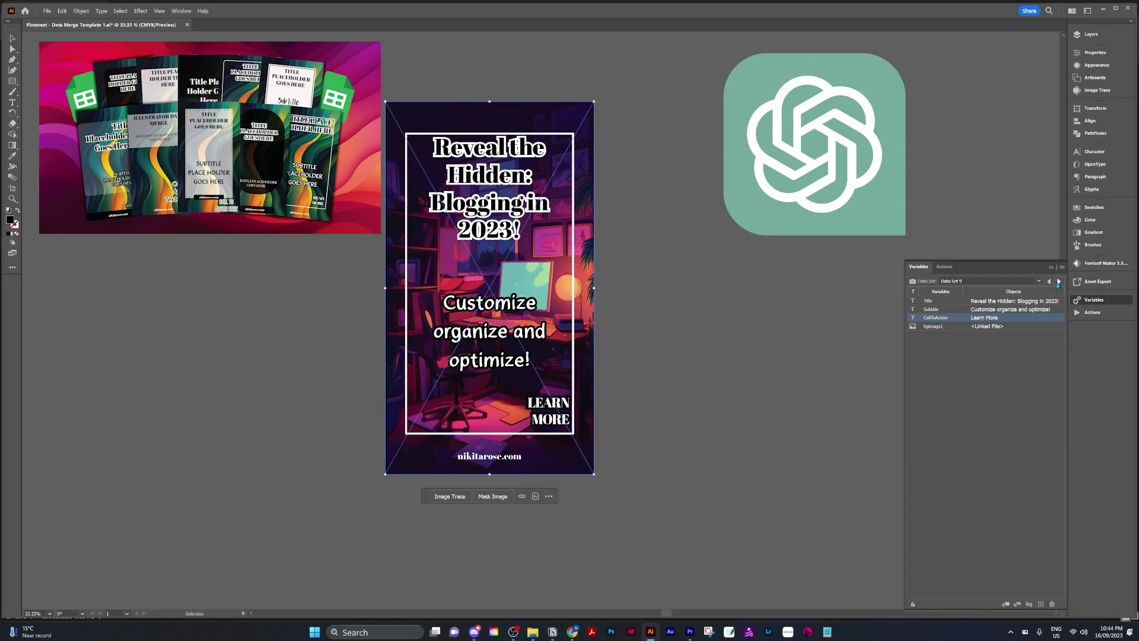
pyautogui.click(1059, 282)
pyautogui.click(1058, 282)
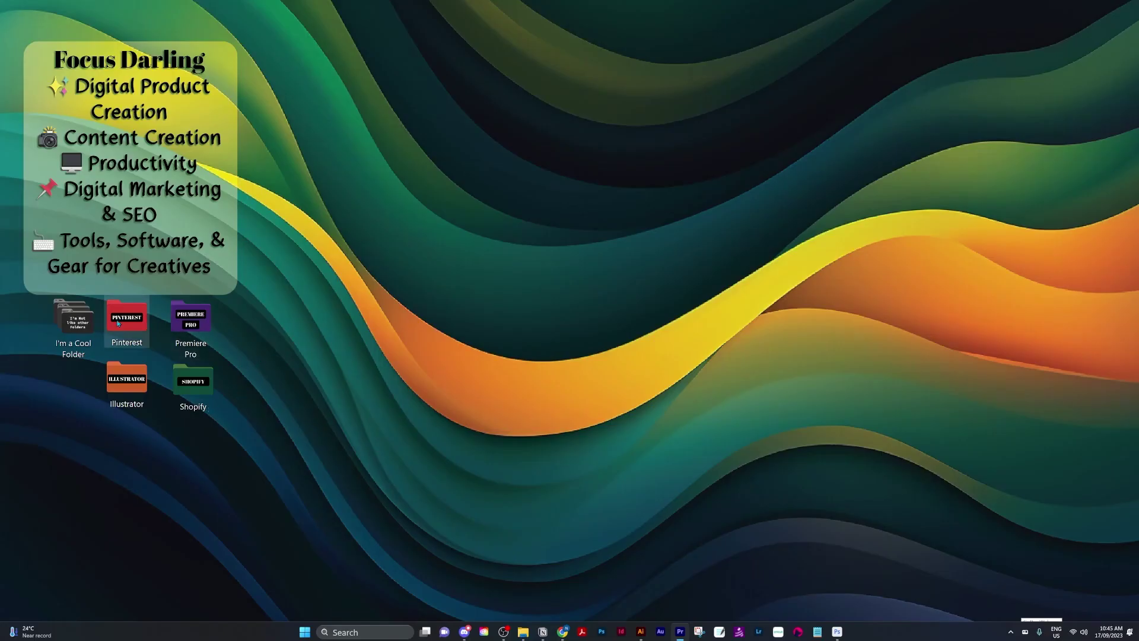
# Step: Open the Pinterest folder on the desktop and open the Pinterest - Data Merge Template 5 file in Illustrator
pyautogui.doubleClick(118, 324)
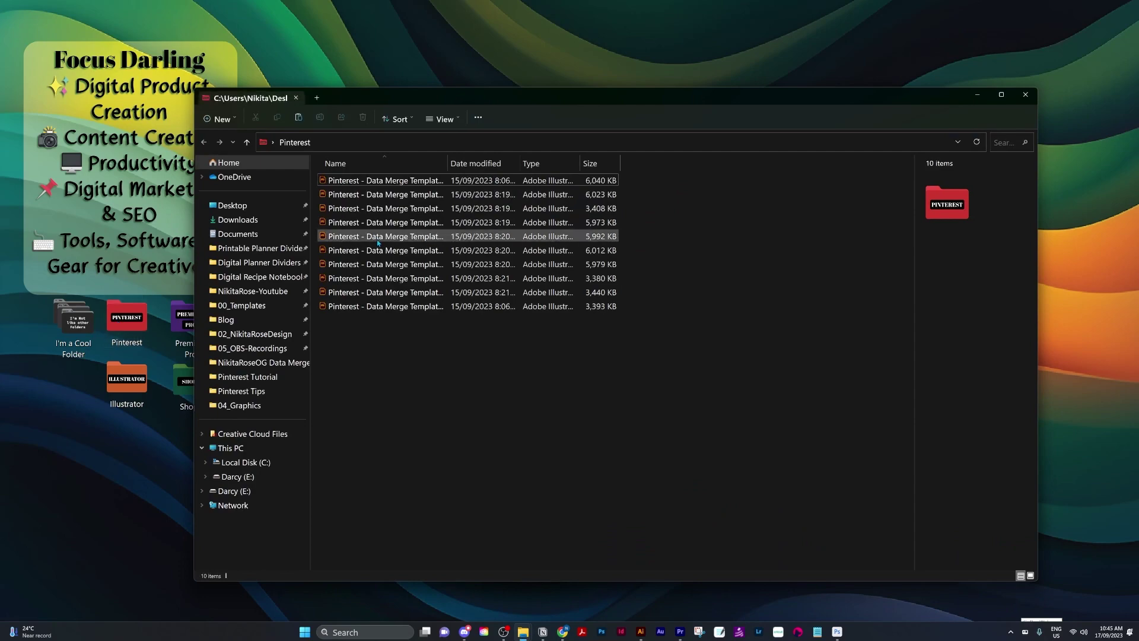
pyautogui.click(378, 243)
pyautogui.doubleClick(378, 240)
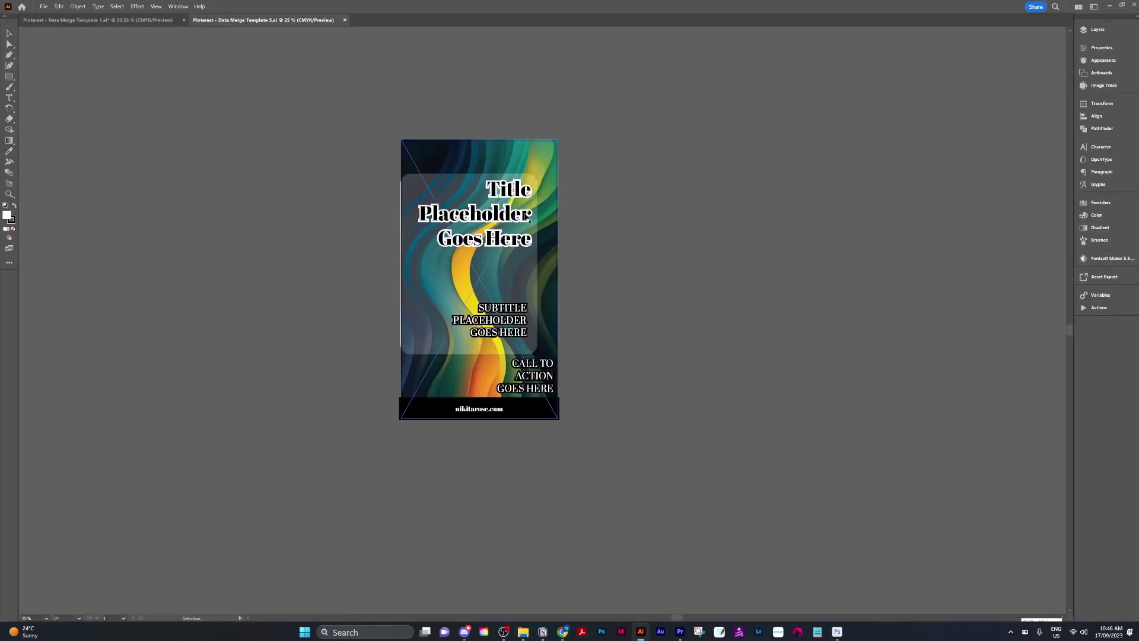
# Step: Recolour the title placeholder's uppermost fill to purple
pyautogui.click(1101, 49)
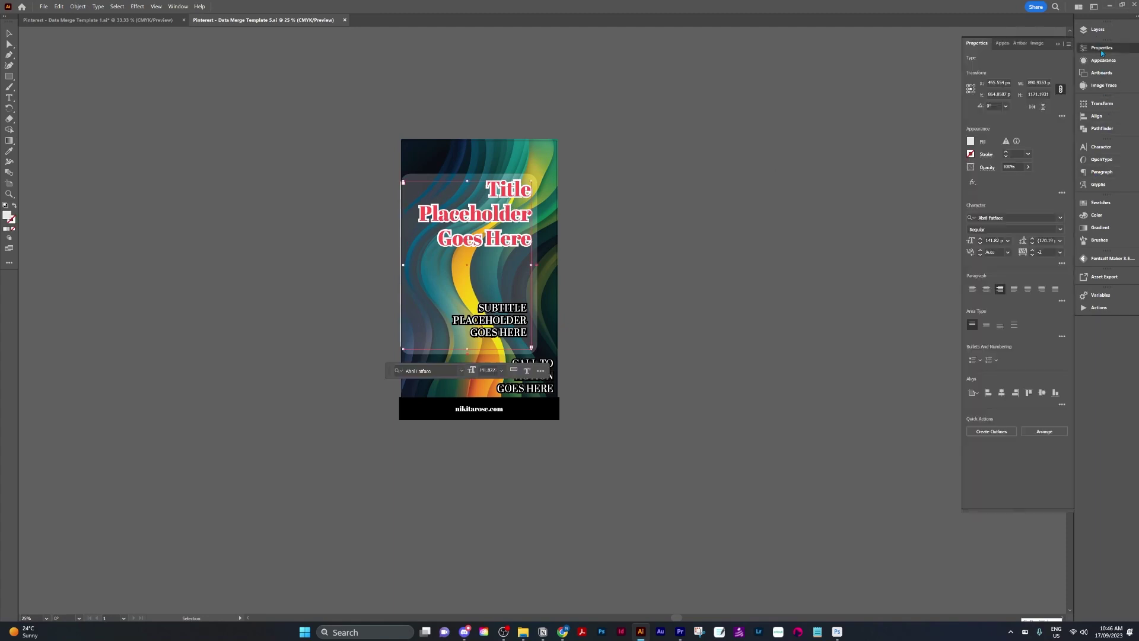
pyautogui.click(1061, 217)
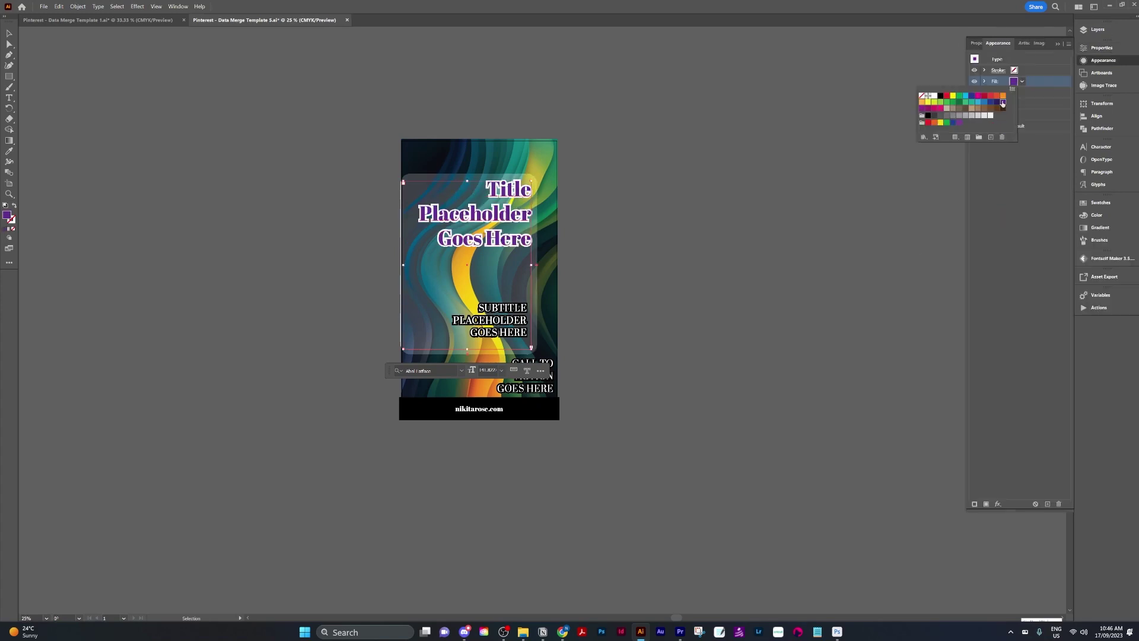
pyautogui.click(810, 217)
pyautogui.click(810, 217)
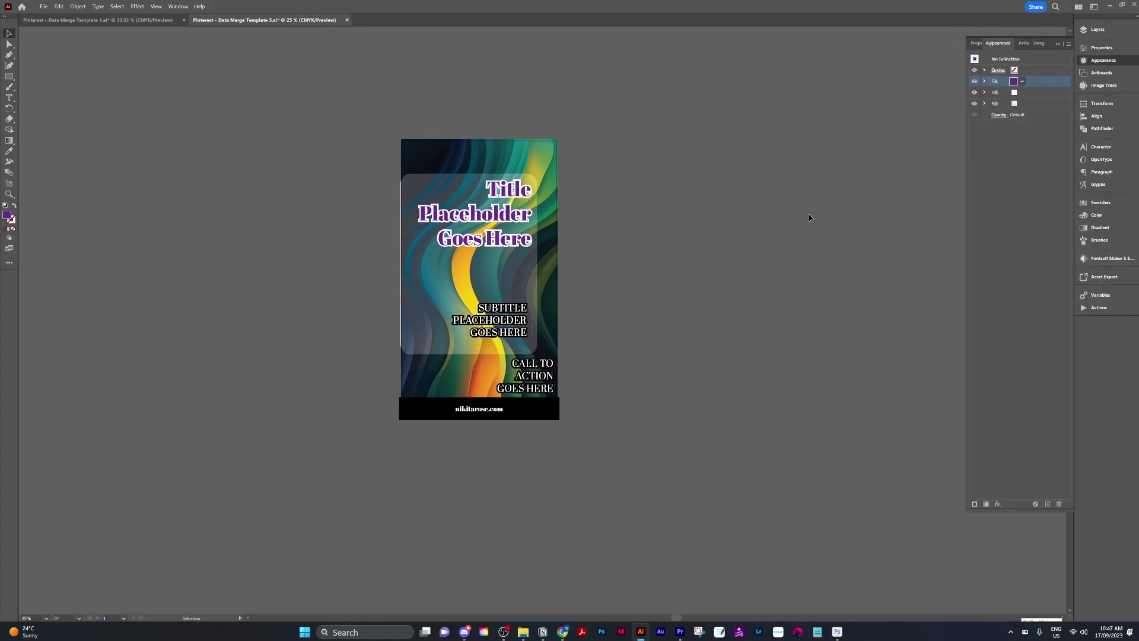
# Step: Change the title placeholder's second fill, the offset outline around the letters, to black
pyautogui.click(985, 92)
pyautogui.click(1014, 93)
pyautogui.click(1015, 93)
pyautogui.click(941, 102)
pyautogui.click(775, 266)
pyautogui.click(498, 214)
pyautogui.click(1022, 93)
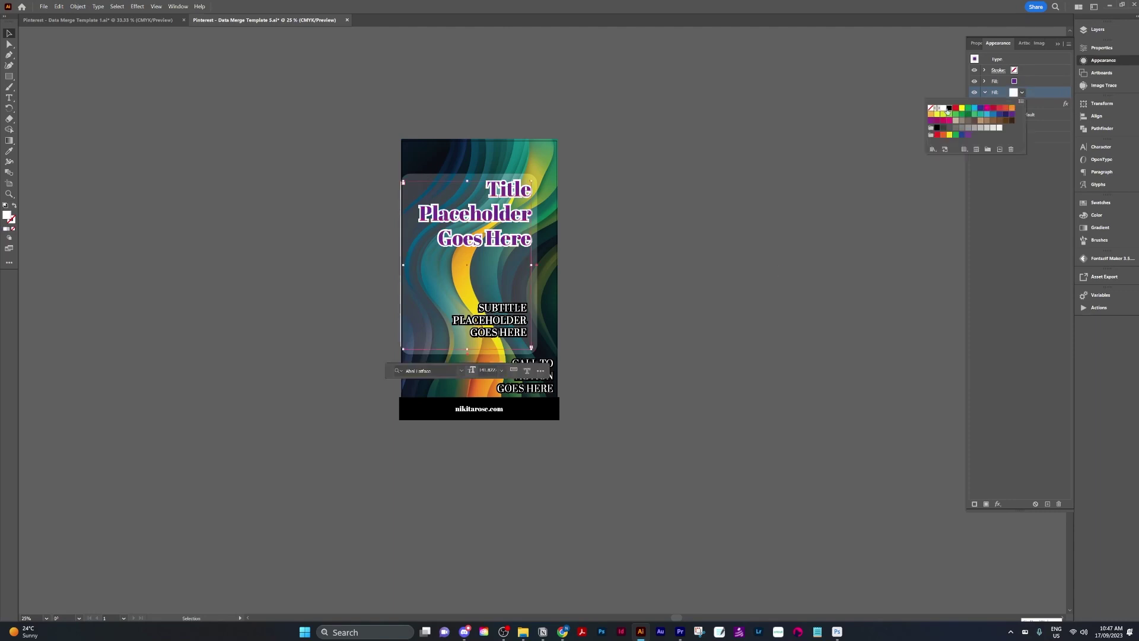
pyautogui.click(949, 104)
pyautogui.click(775, 266)
# Step: Set the title placeholder's lowest fill, the translucent panel behind the text, to crimson
pyautogui.click(1022, 127)
pyautogui.click(498, 214)
pyautogui.click(498, 214)
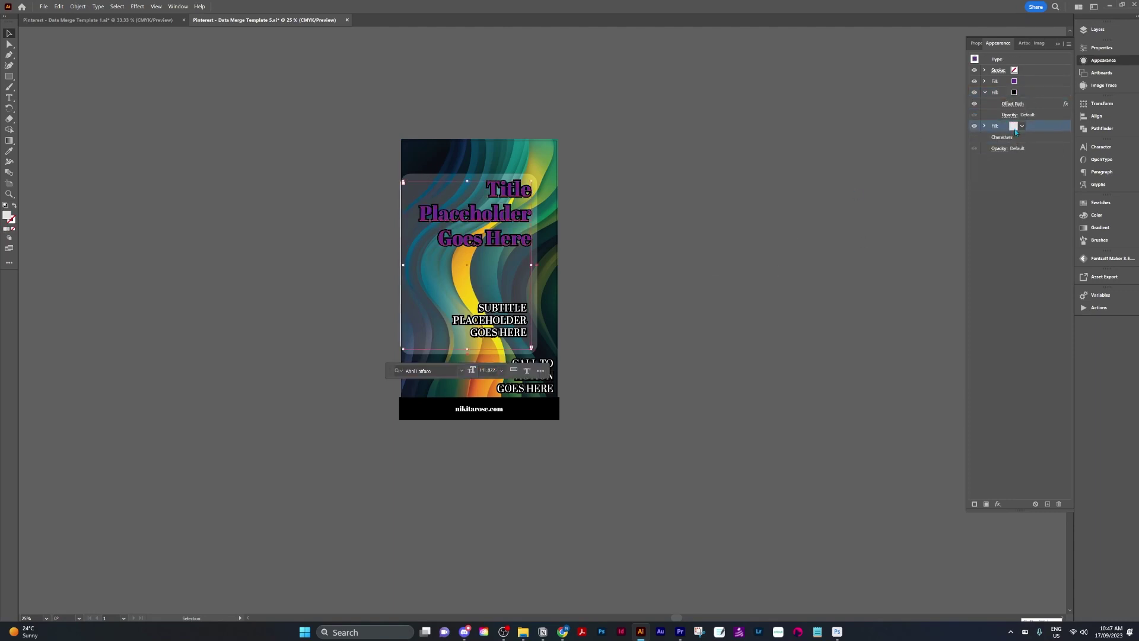
pyautogui.click(1021, 126)
pyautogui.click(948, 141)
pyautogui.click(768, 285)
# Step: Select the subtitle placeholder text from the layers and try out alternative fonts on it
pyautogui.click(1096, 31)
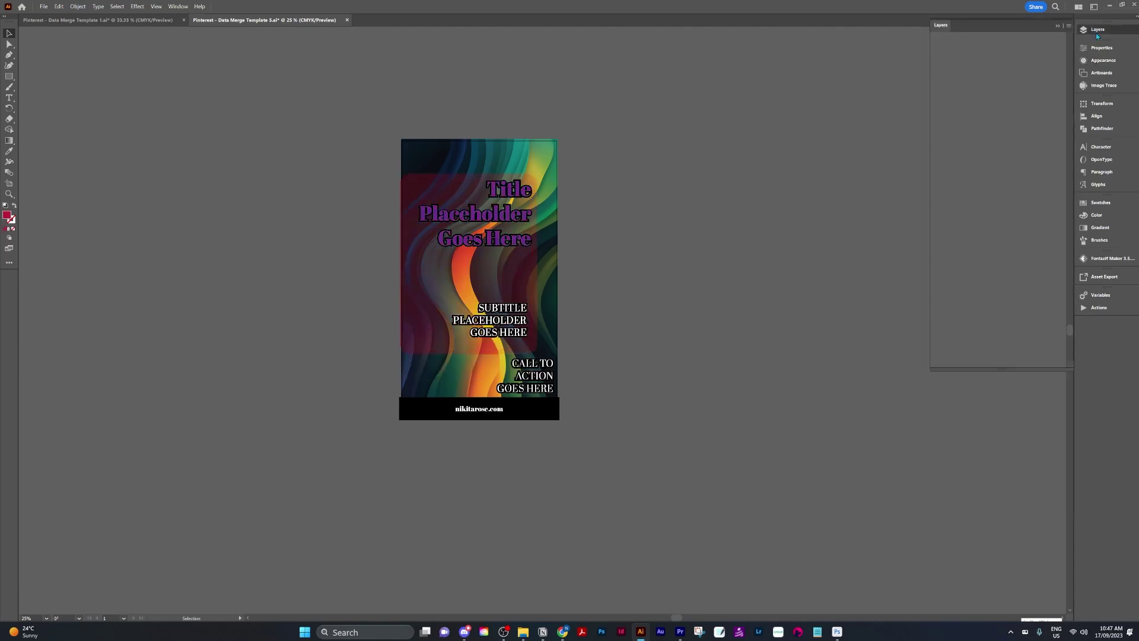
pyautogui.click(1060, 93)
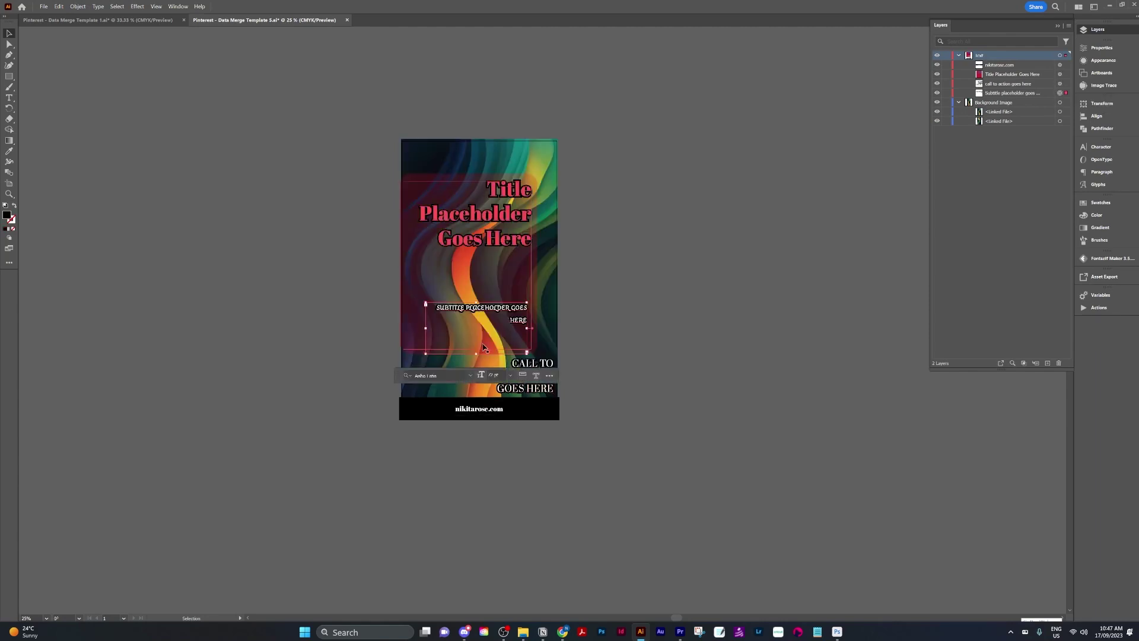
pyautogui.press('Down')
pyautogui.press('Down')
pyautogui.press('Down')
pyautogui.press('Down')
pyautogui.press('Down')
pyautogui.press('Down')
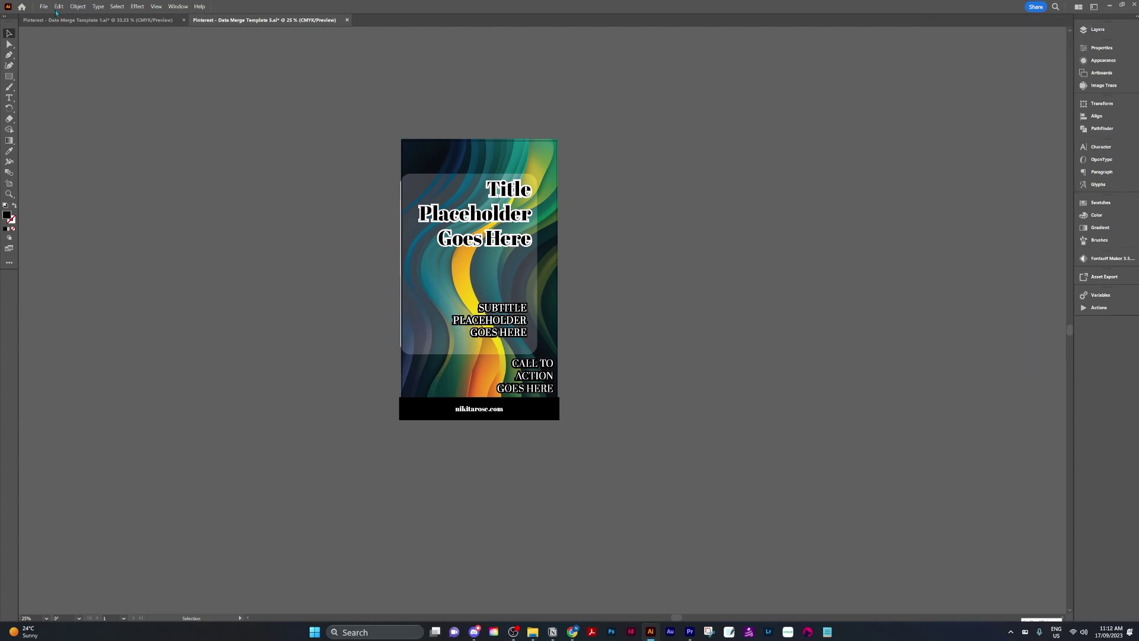
# Step: Save a copy of the template in the Pinterest folder as Pinterest - Data Merge Template 5 Modified
pyautogui.click(42, 6)
pyautogui.click(78, 136)
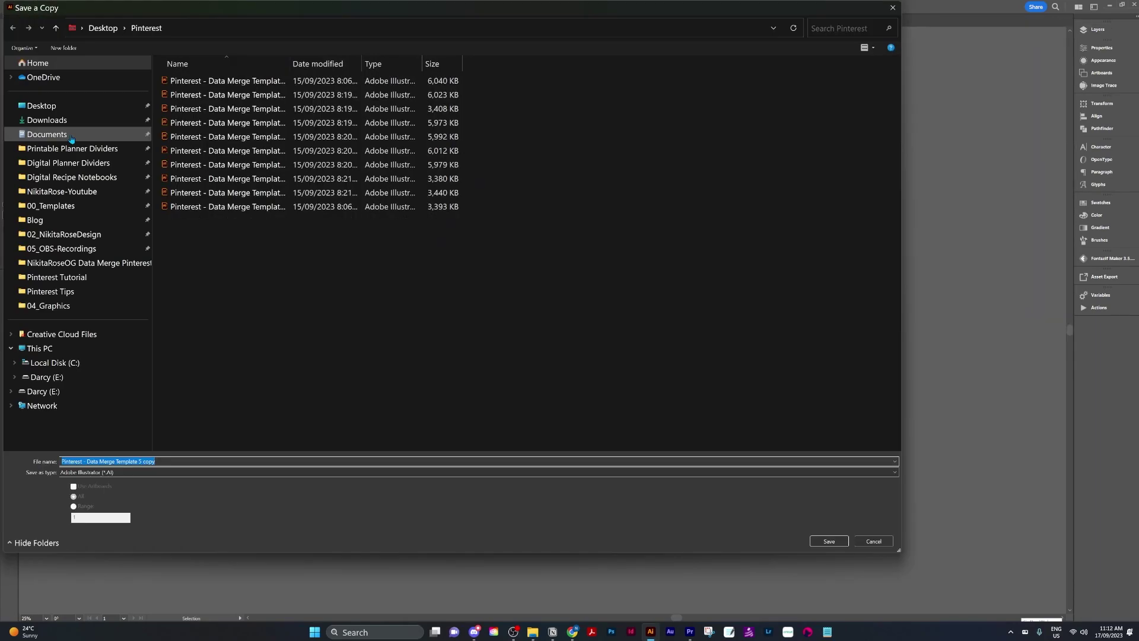
pyautogui.click(192, 461)
pyautogui.press('BackSpace')
pyautogui.press('BackSpace')
pyautogui.press('BackSpace')
pyautogui.press('BackSpace')
pyautogui.write('Modified')
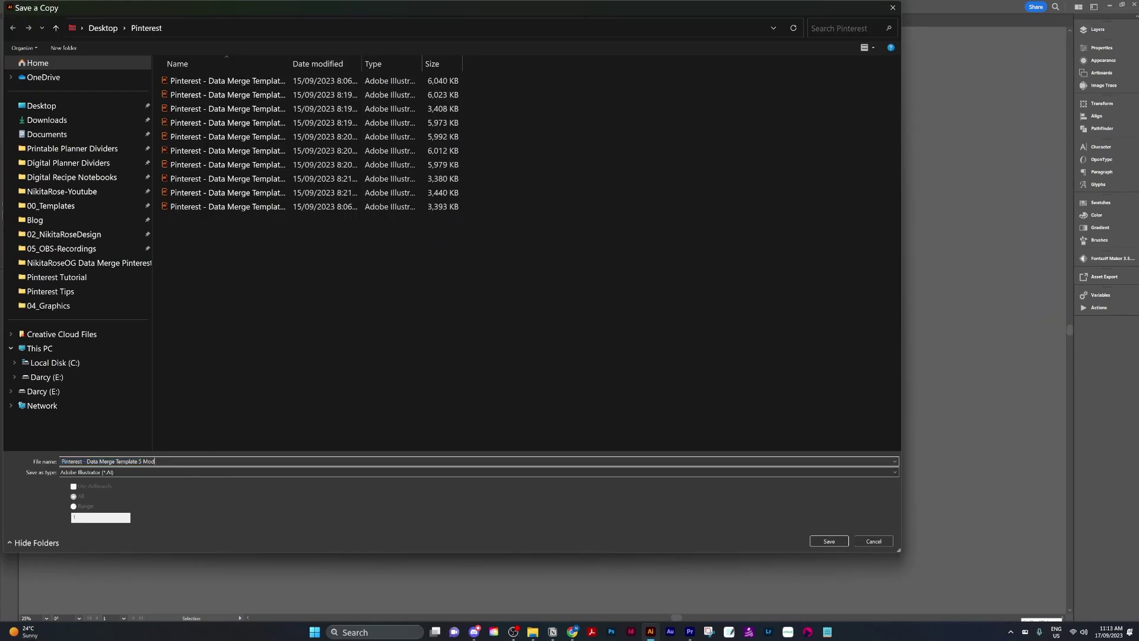
pyautogui.click(829, 541)
pyautogui.click(611, 444)
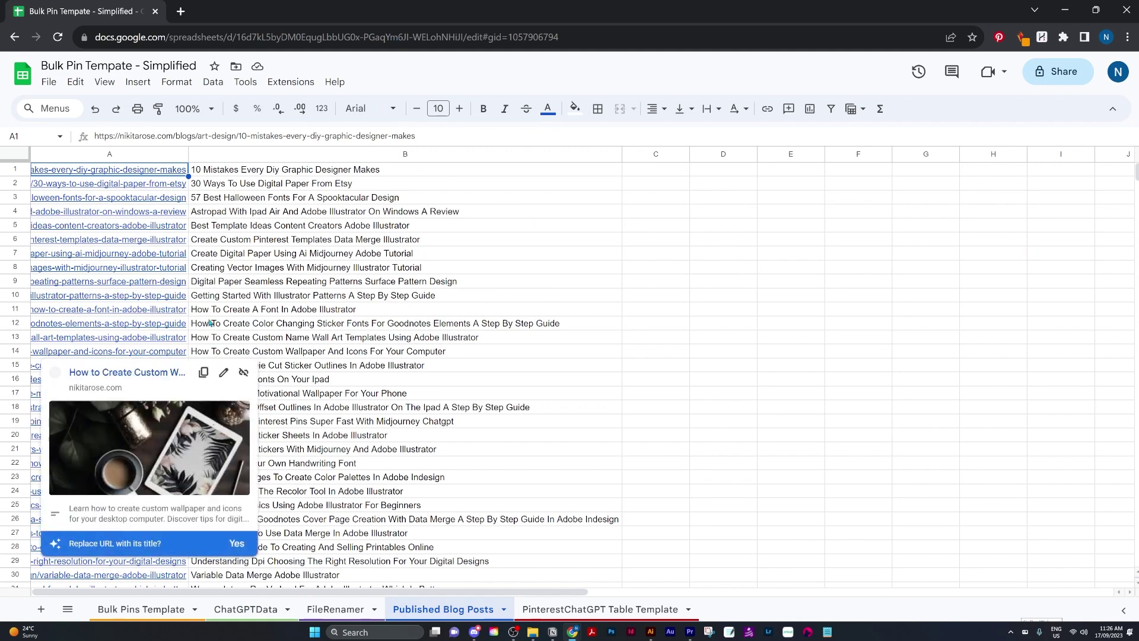
# Step: Switch to Google Sheets and add a new blank sheet to the Bulk Pin Tempate - Simplified spreadsheet
pyautogui.click(40, 610)
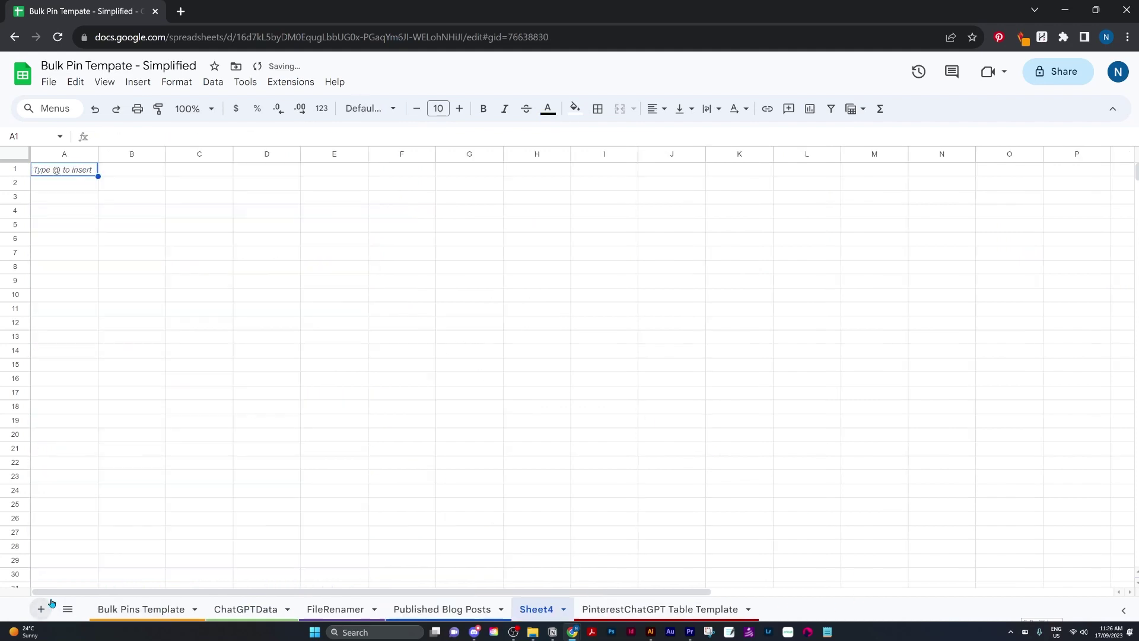
# Step: Open the creator's YouTube channel in a new browser tab, look through its videos, and close the tab
pyautogui.click(180, 11)
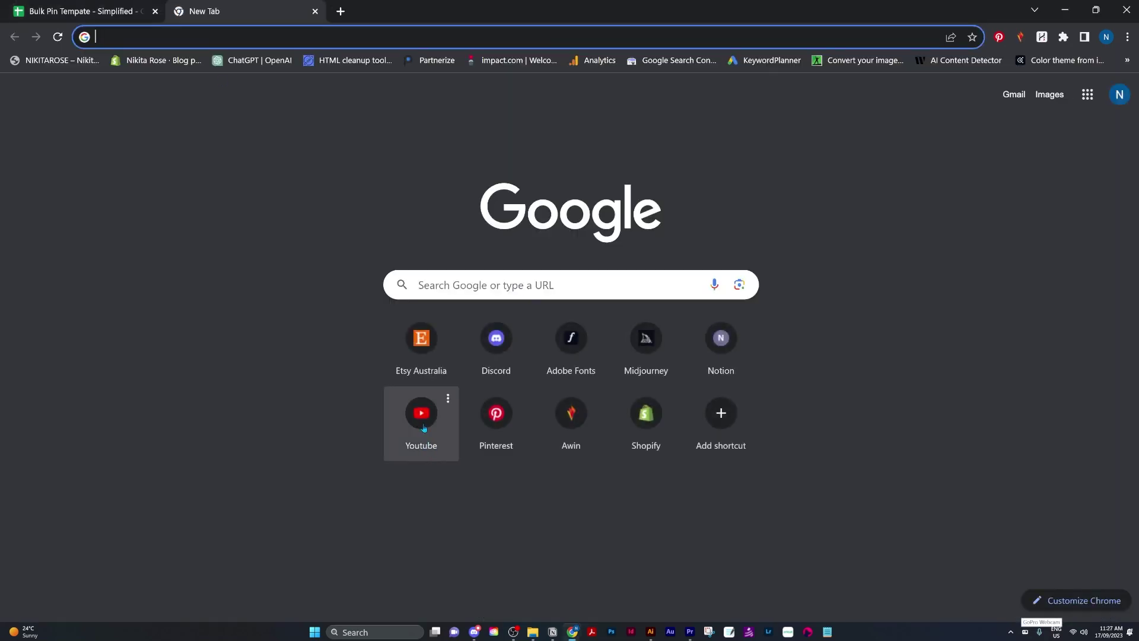
pyautogui.write('youtube.')
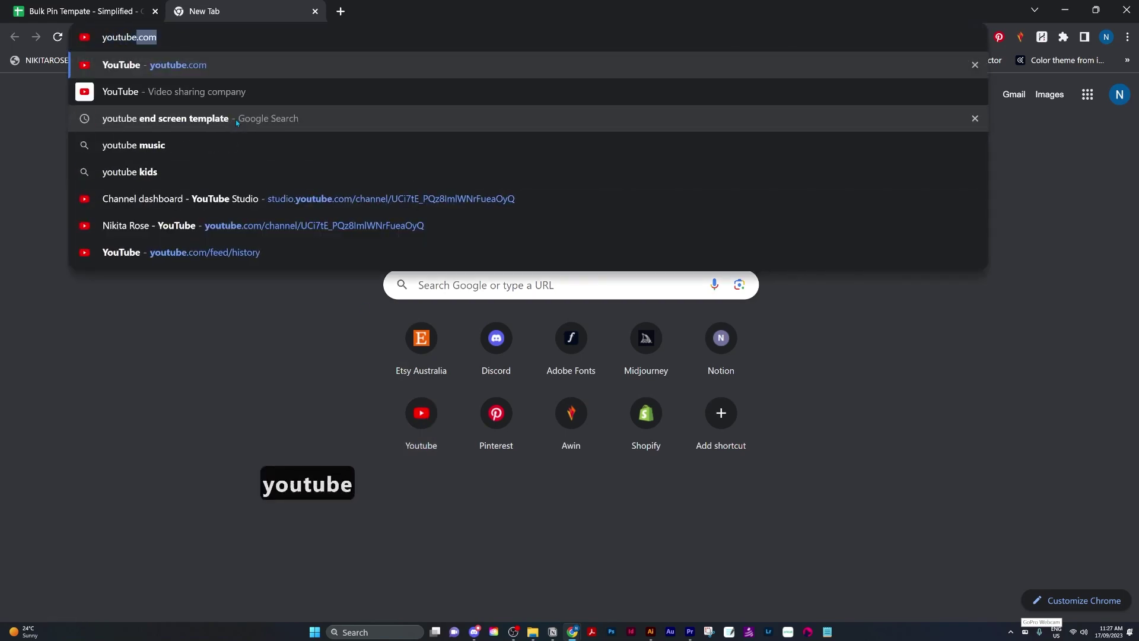
pyautogui.write('com/')
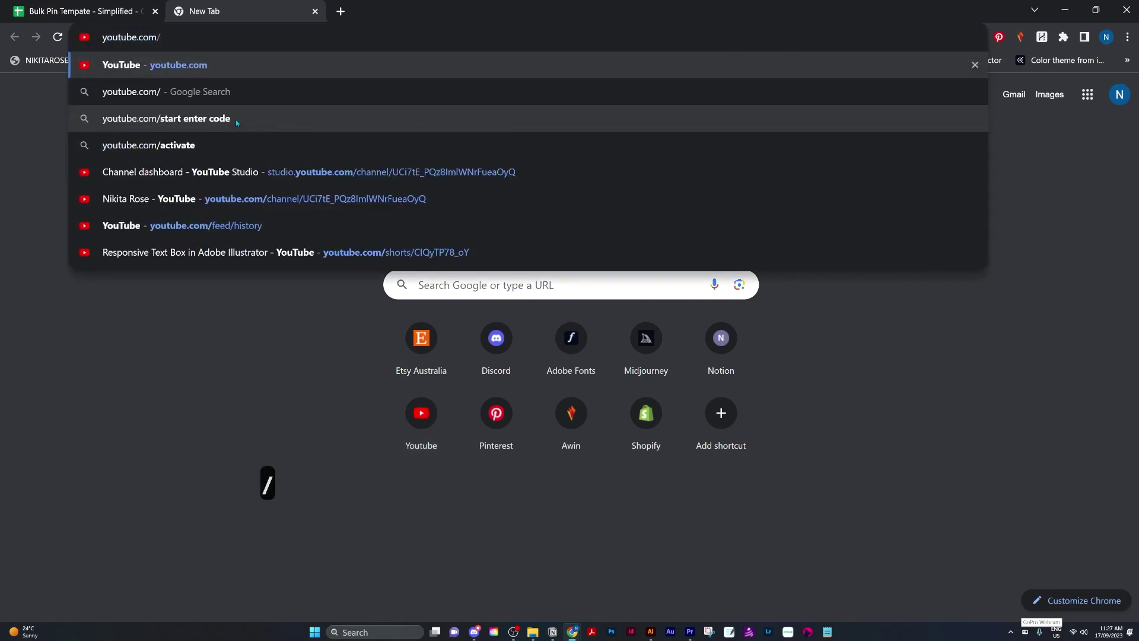
pyautogui.write('@nik')
pyautogui.press('Return')
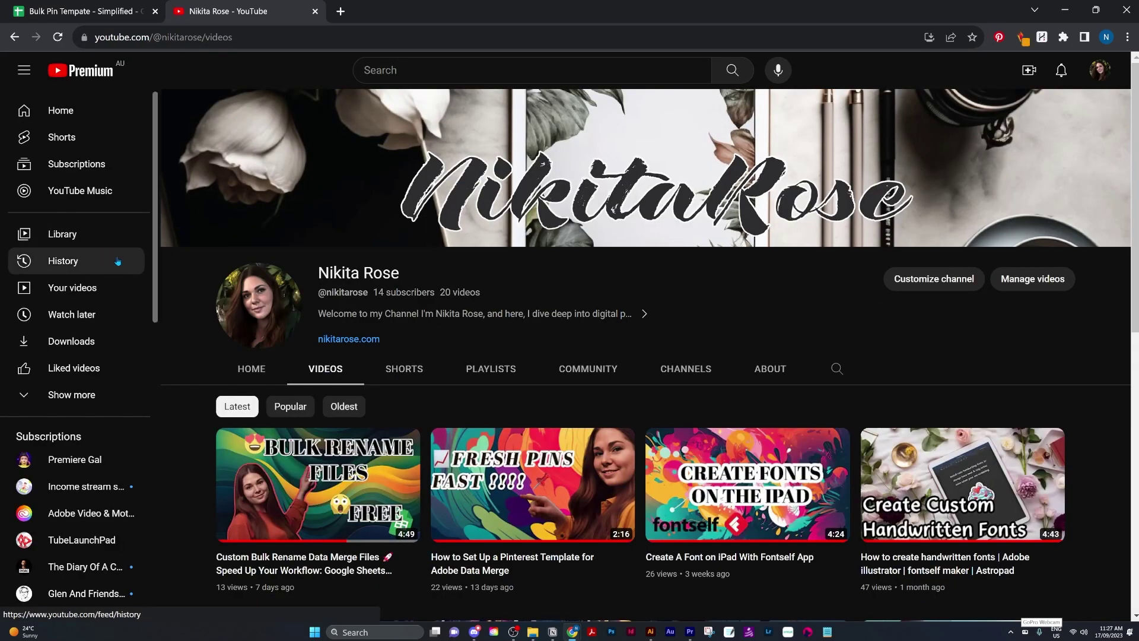
pyautogui.scroll(-5, 189, 310)
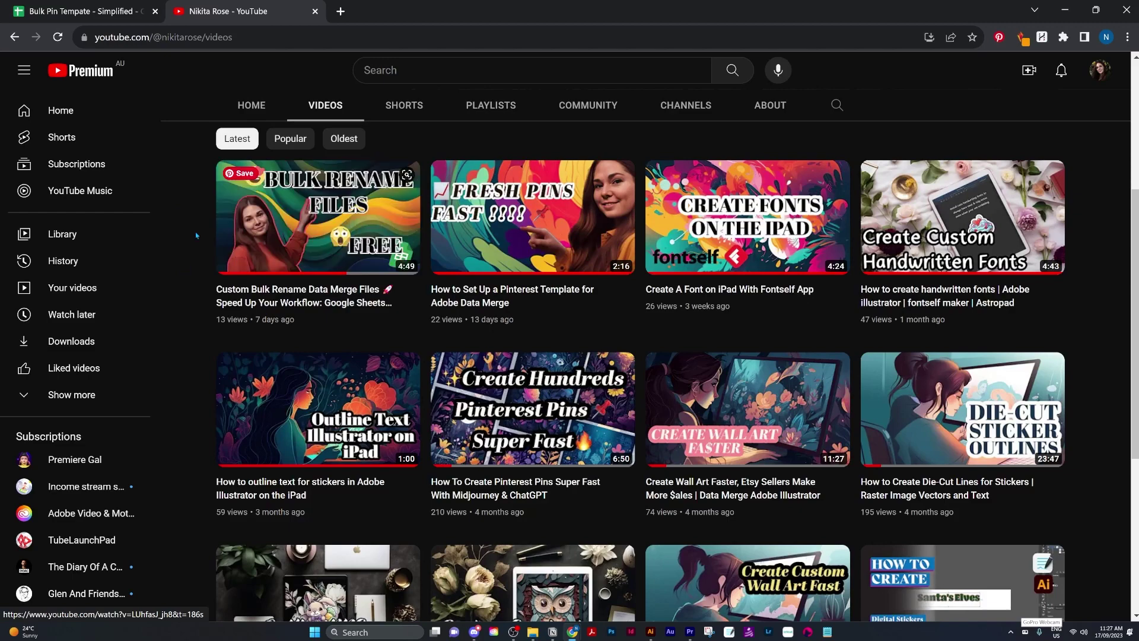
pyautogui.scroll(5, 196, 168)
pyautogui.click(315, 11)
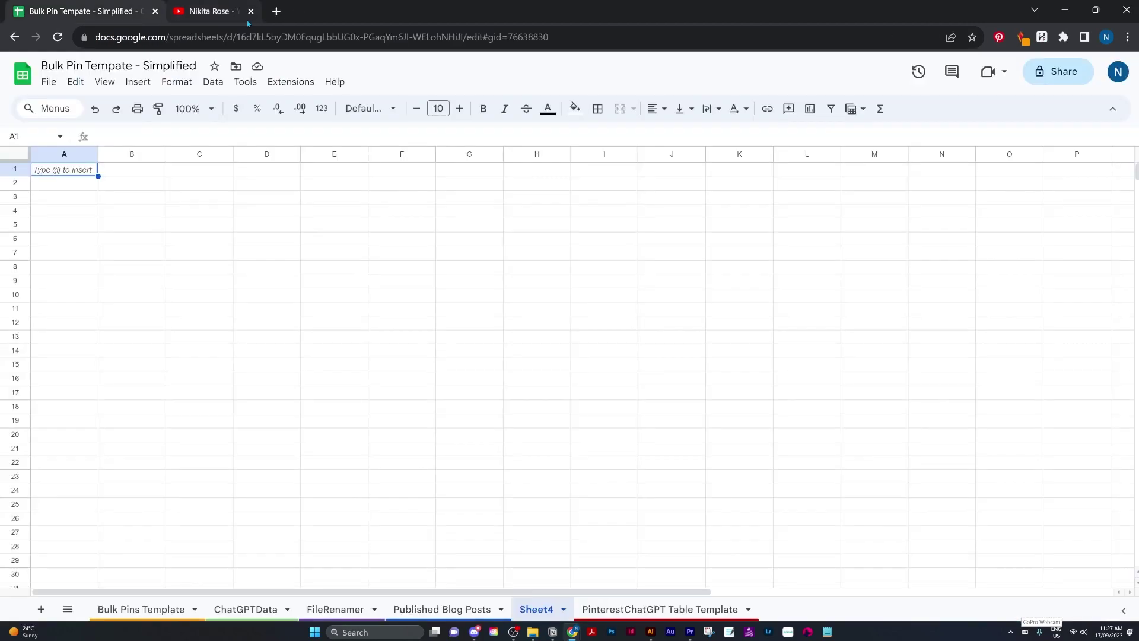
# Step: Open nikitarose.com/sitemap.xml in a new browser tab
pyautogui.click(180, 12)
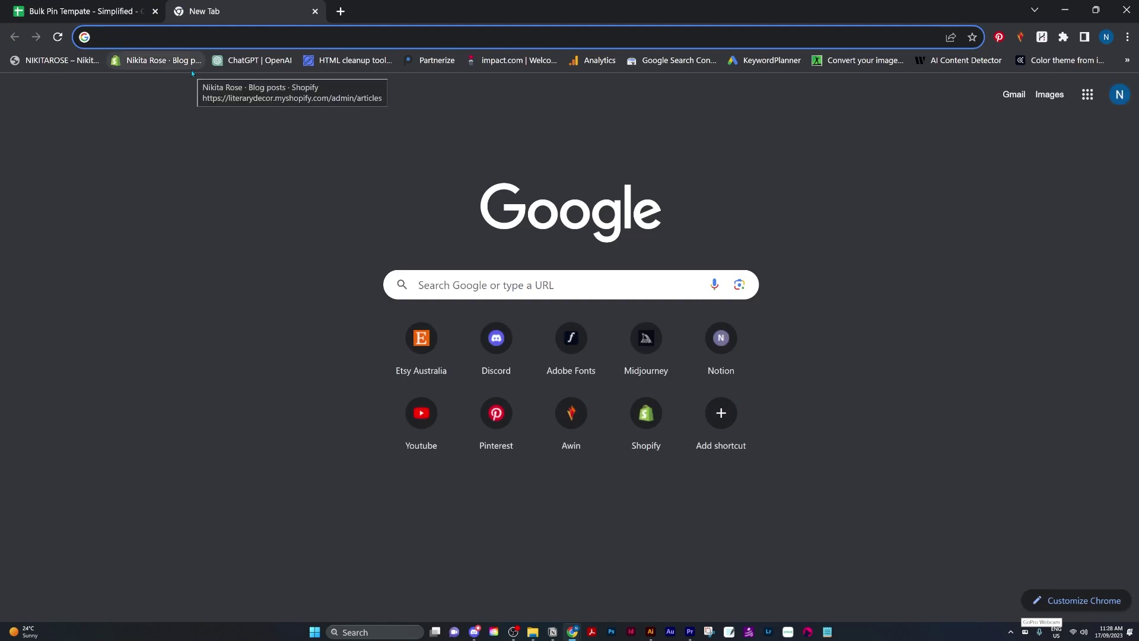
pyautogui.write('nikitarose.')
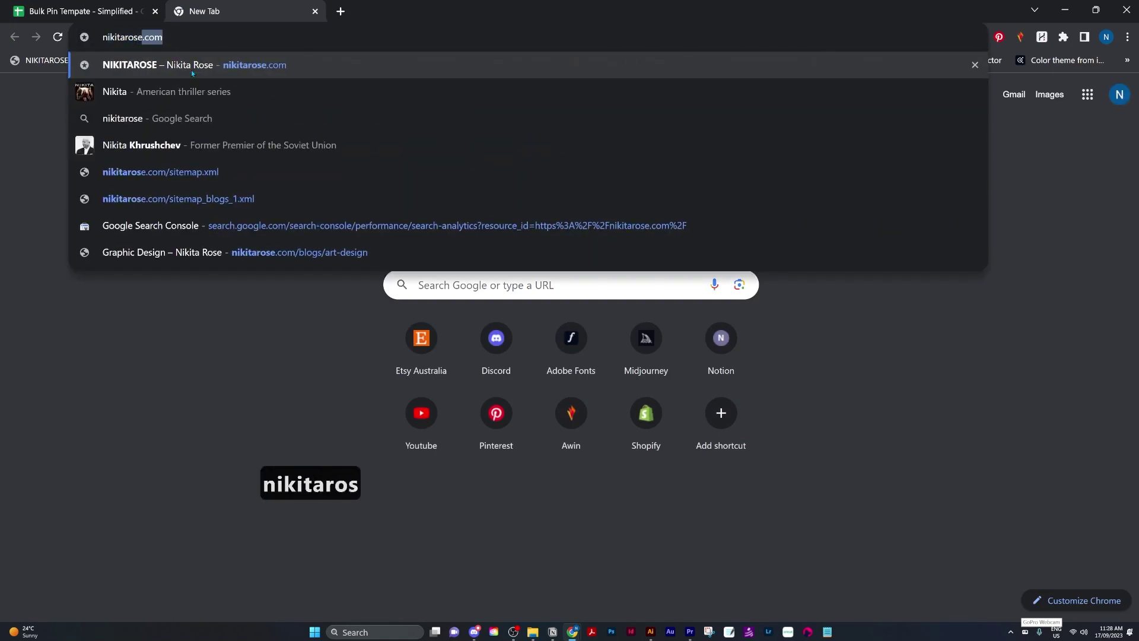
pyautogui.write('com')
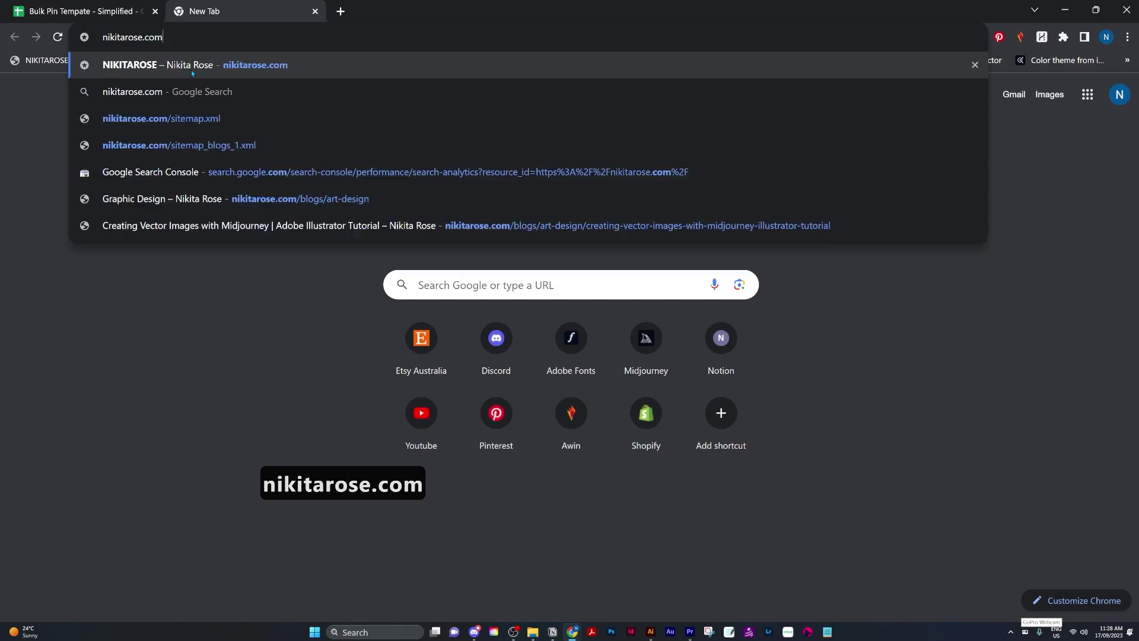
pyautogui.write('/si')
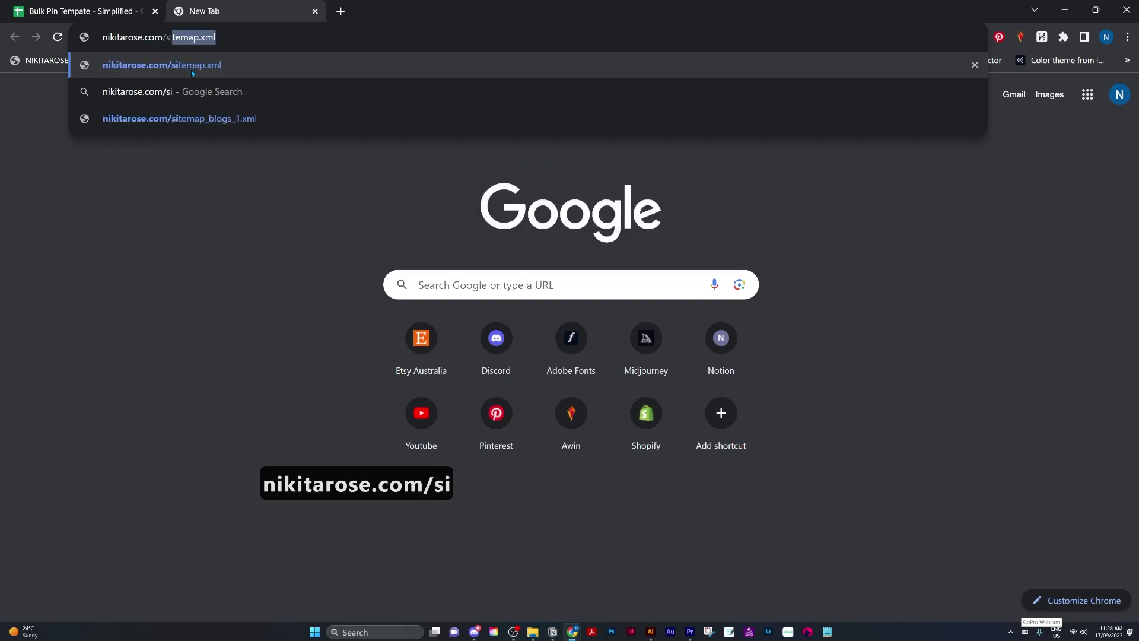
pyautogui.write('temap.')
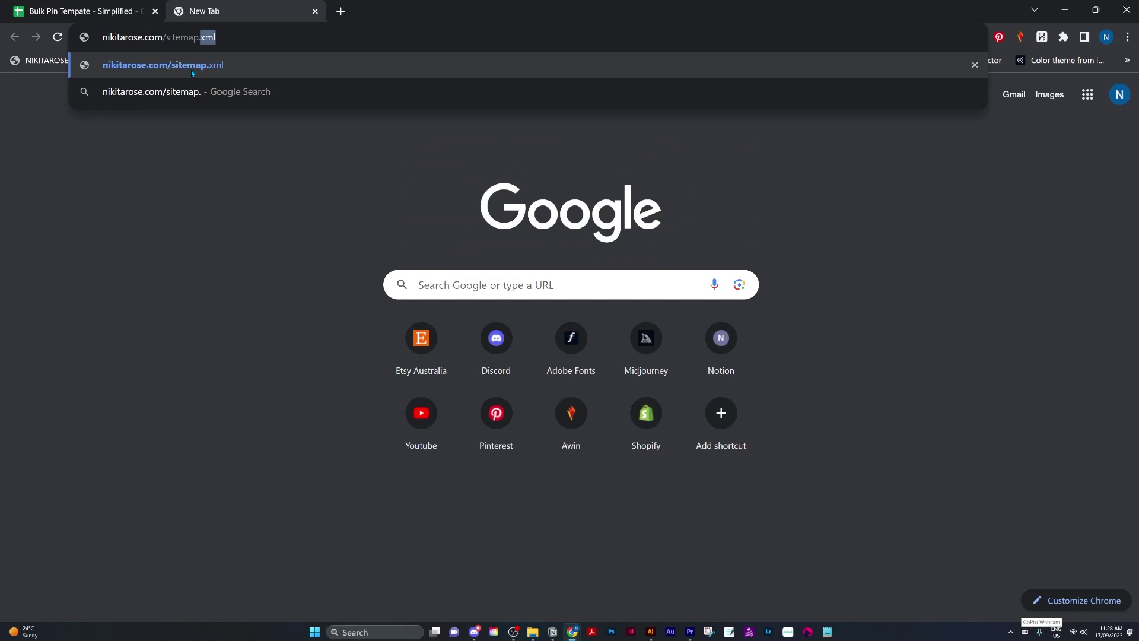
pyautogui.press('Return')
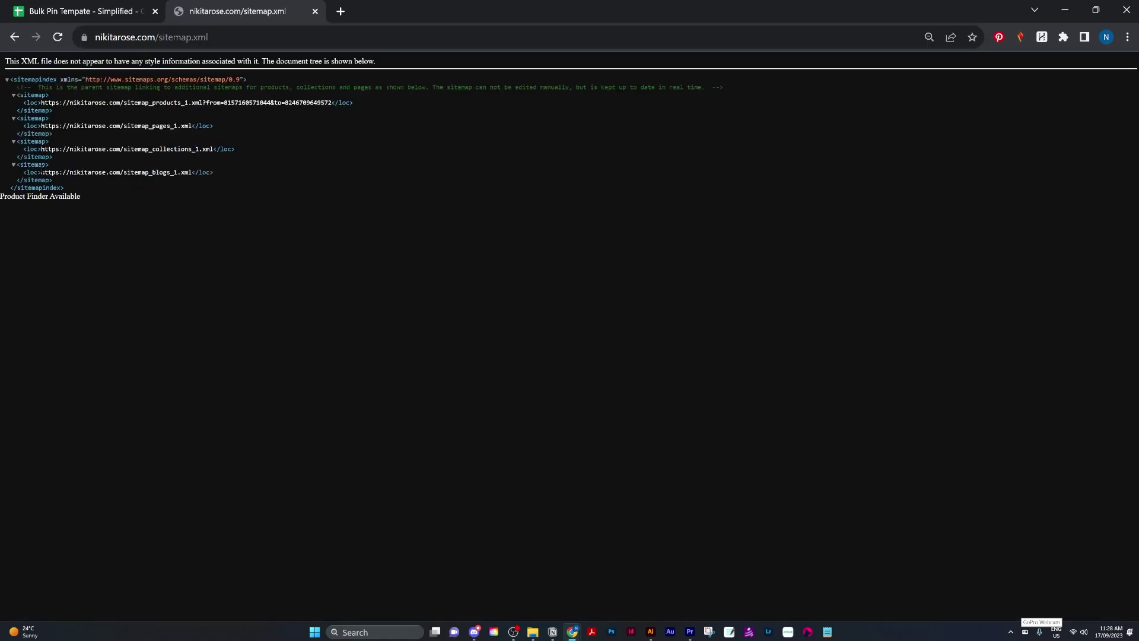
# Step: Open the blogs sitemap listed in the sitemap index, nikitarose.com/sitemap_blogs_1.xml
pyautogui.moveTo(42, 173); pyautogui.dragTo(182, 172)
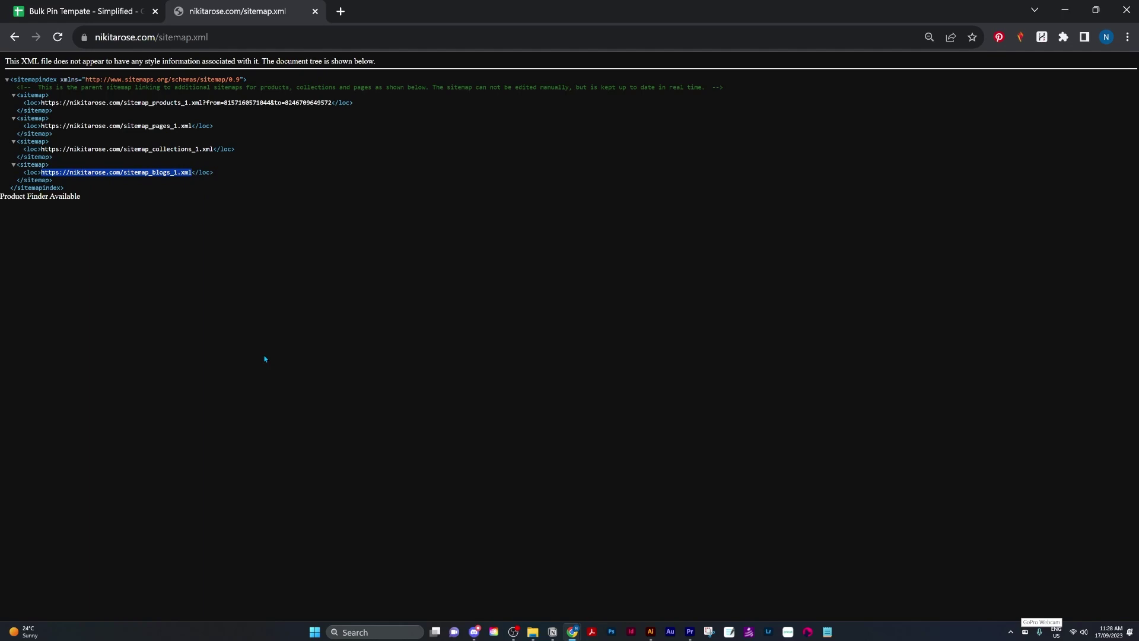
pyautogui.hotkey('ctrl', 'c')
pyautogui.click(340, 37)
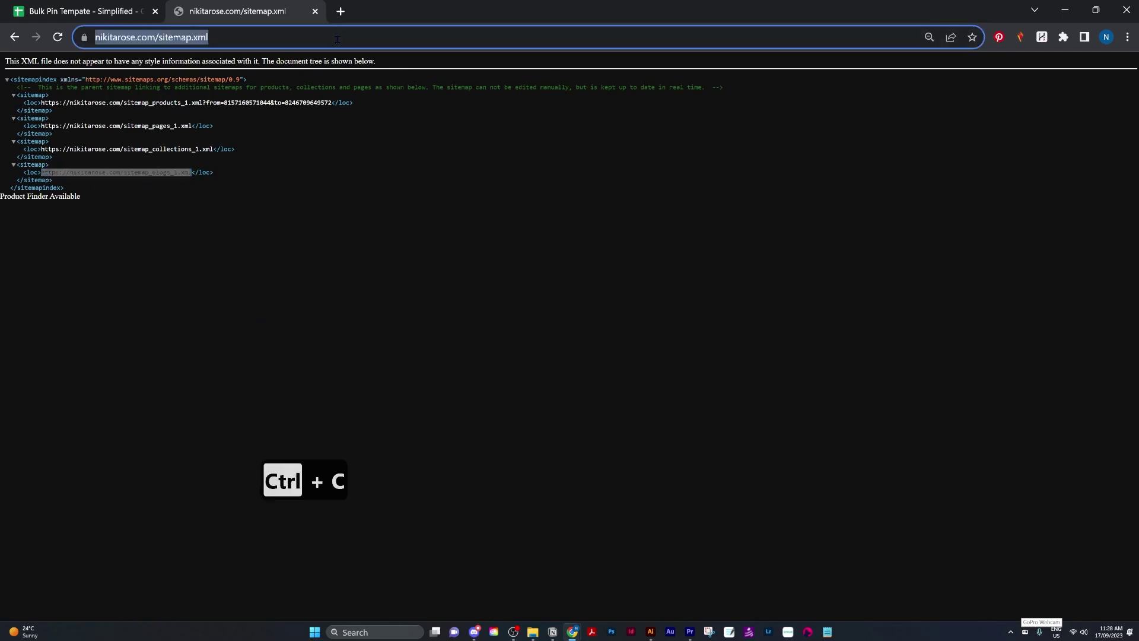
pyautogui.hotkey('ctrl', 'v')
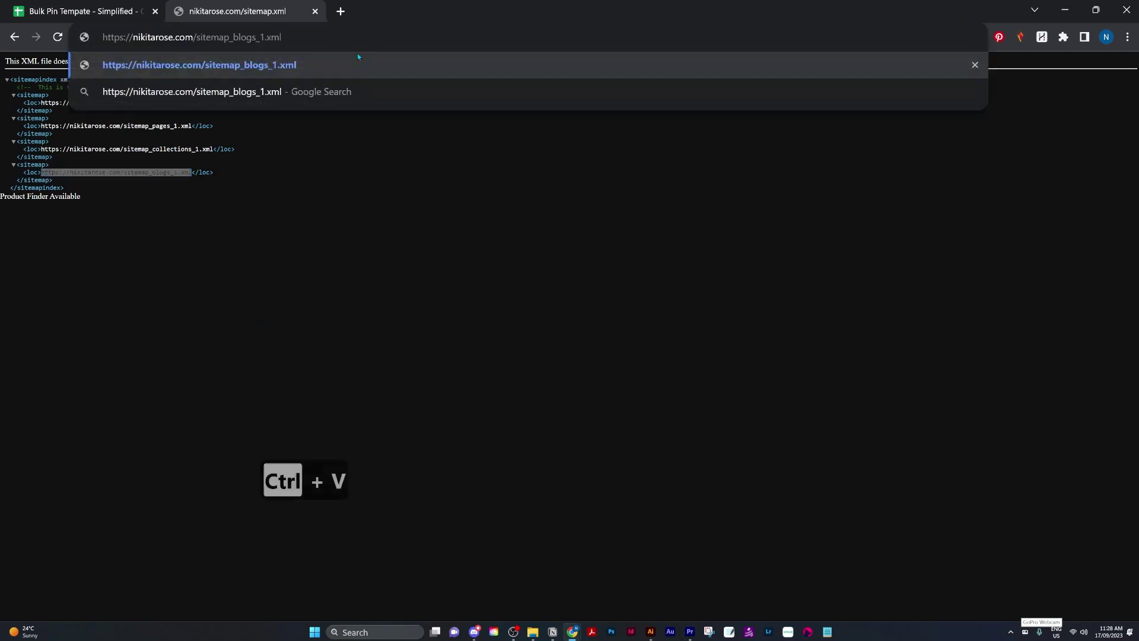
pyautogui.press('Return')
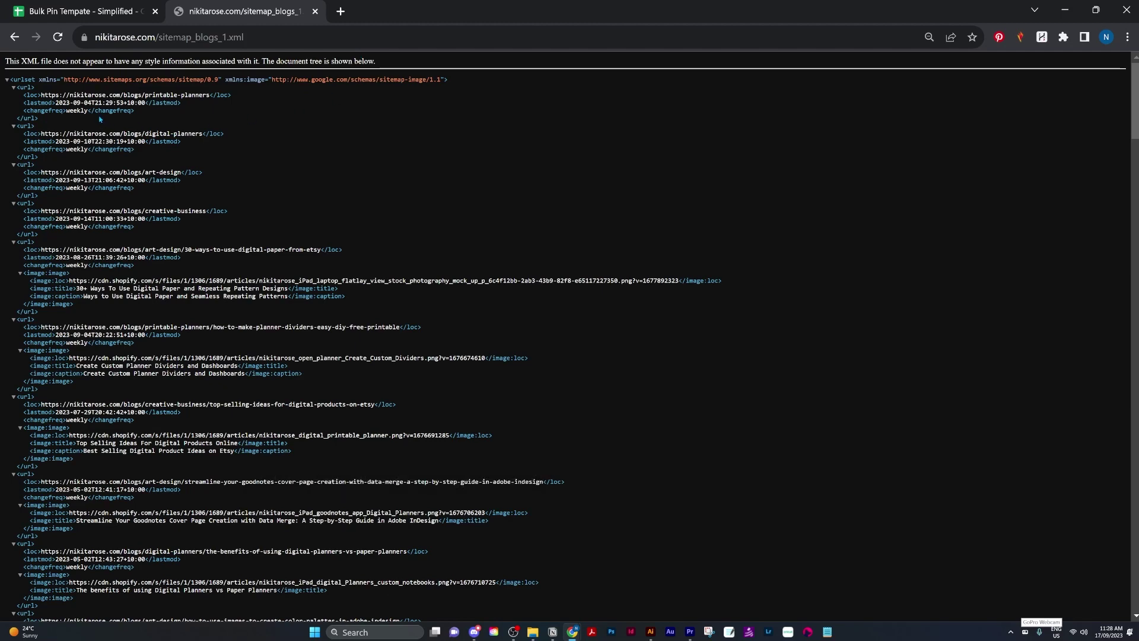
# Step: Copy the entire blogs sitemap and paste it as plain text into cell A1 of the blank Sheet4 in Google Sheets
pyautogui.hotkey('ctrl', 'a')
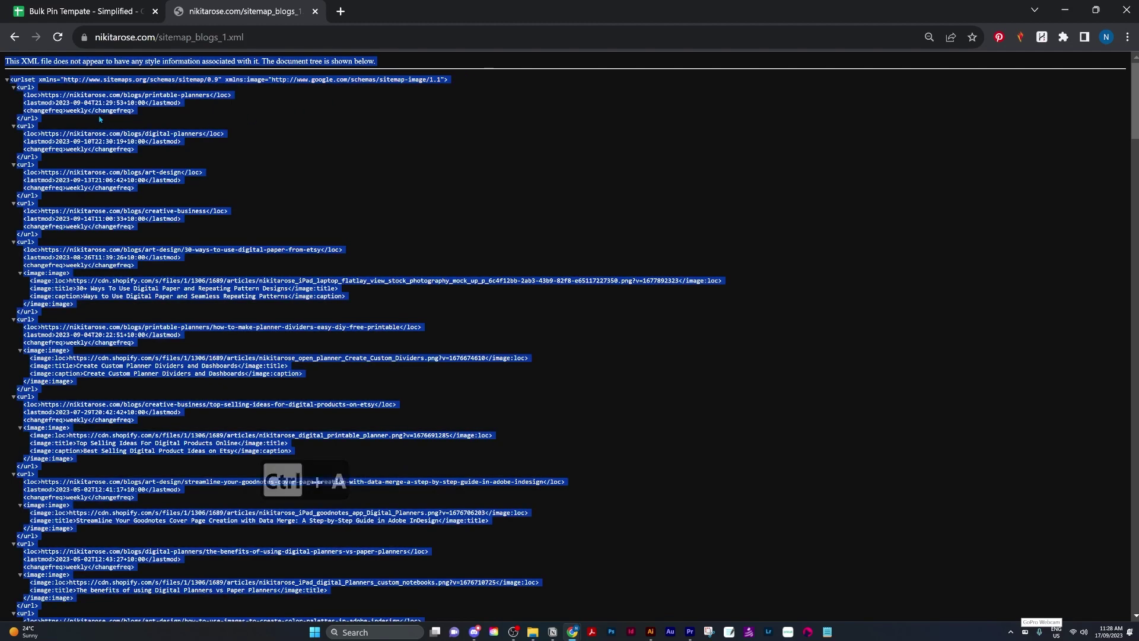
pyautogui.hotkey('ctrl', 'c')
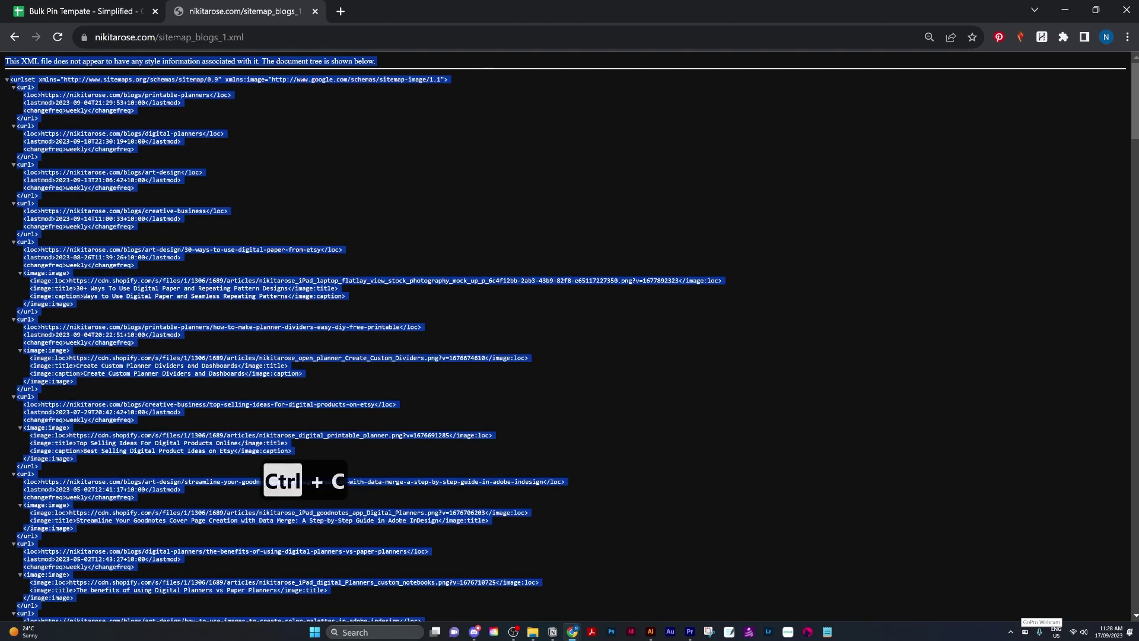
pyautogui.hotkey('ctrl', 'shift', 'Tab')
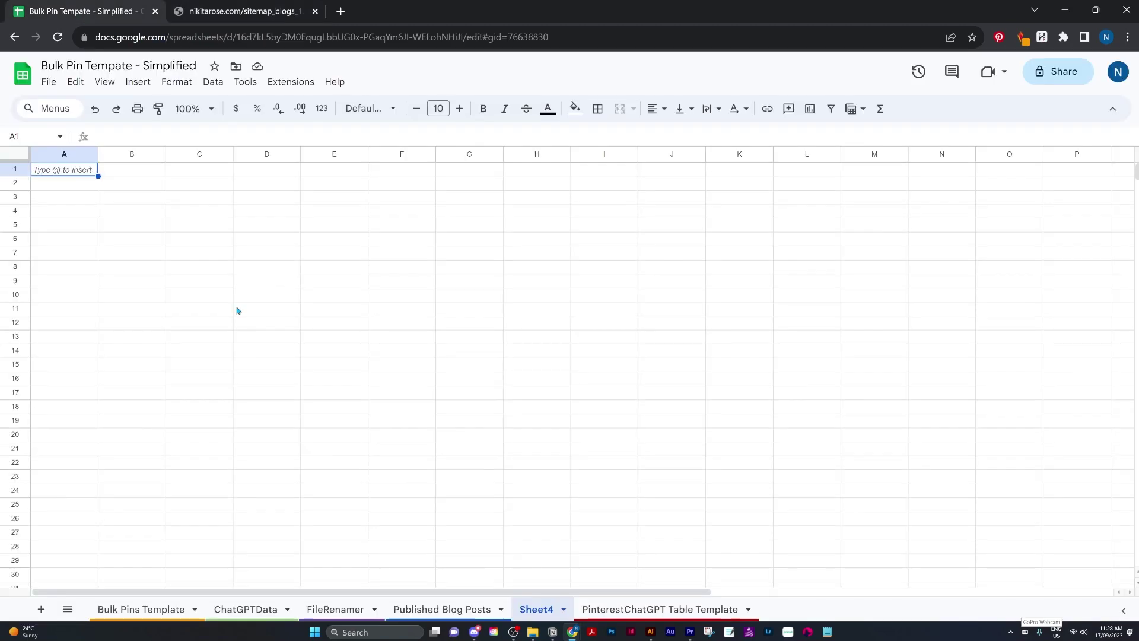
pyautogui.hotkey('ctrl', 'shift', 'v')
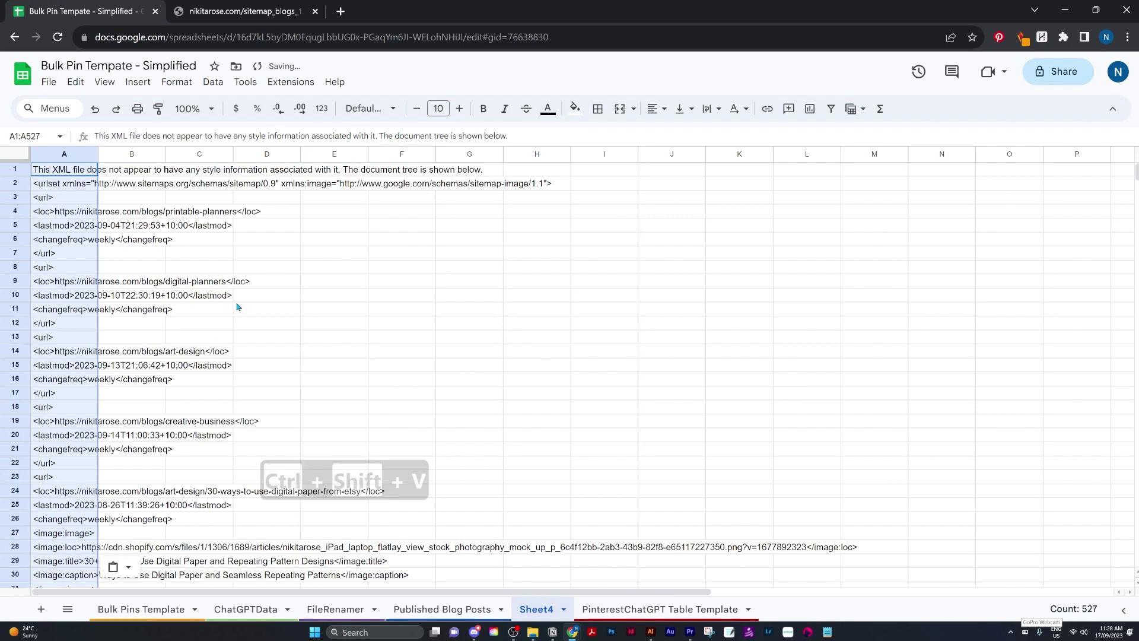
# Step: Sort Sheet4 from A to Z by column A
pyautogui.click(76, 155)
pyautogui.click(89, 156)
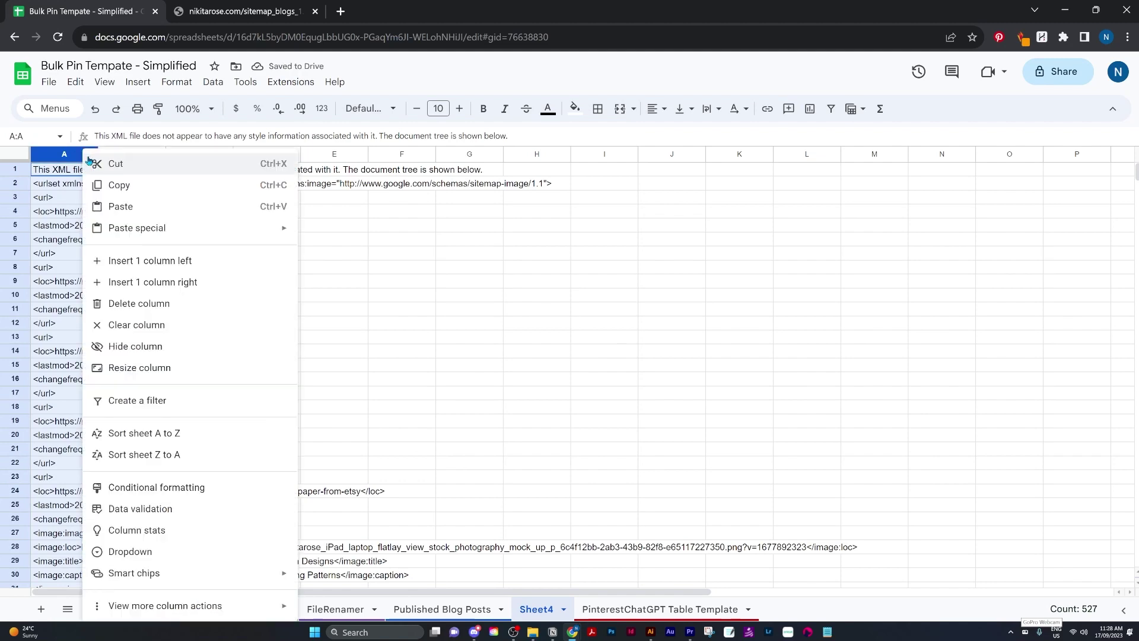
pyautogui.click(147, 435)
# Step: Find the <loc> entries in column A and copy the whole block of them, A411:A467
pyautogui.click(63, 172)
pyautogui.hotkey('ctrl', 'f')
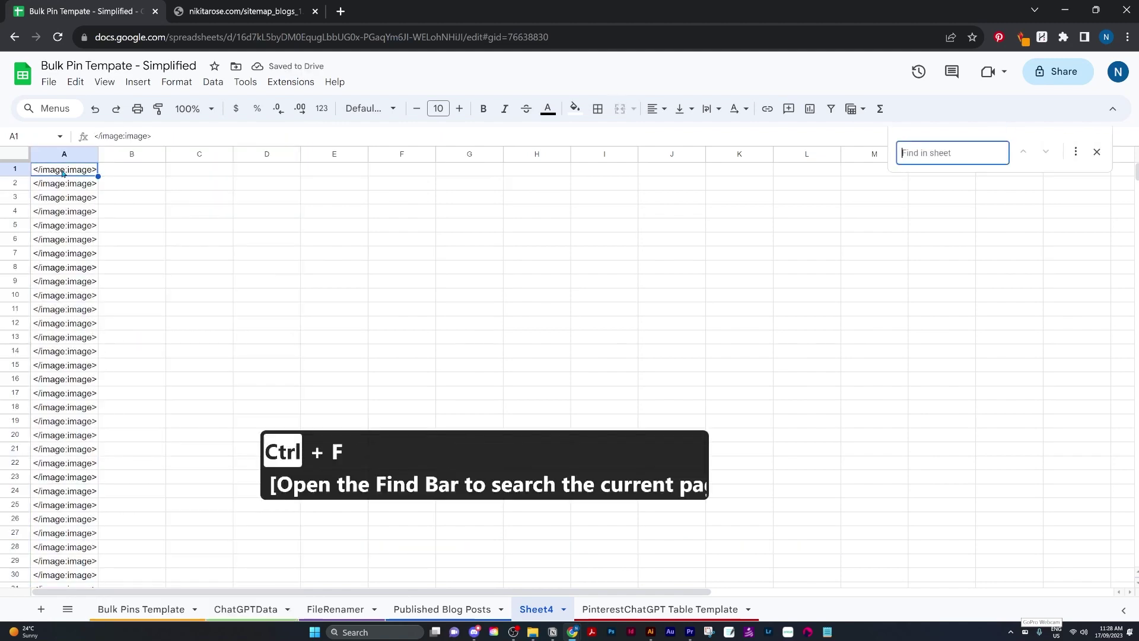
pyautogui.write('<lol')
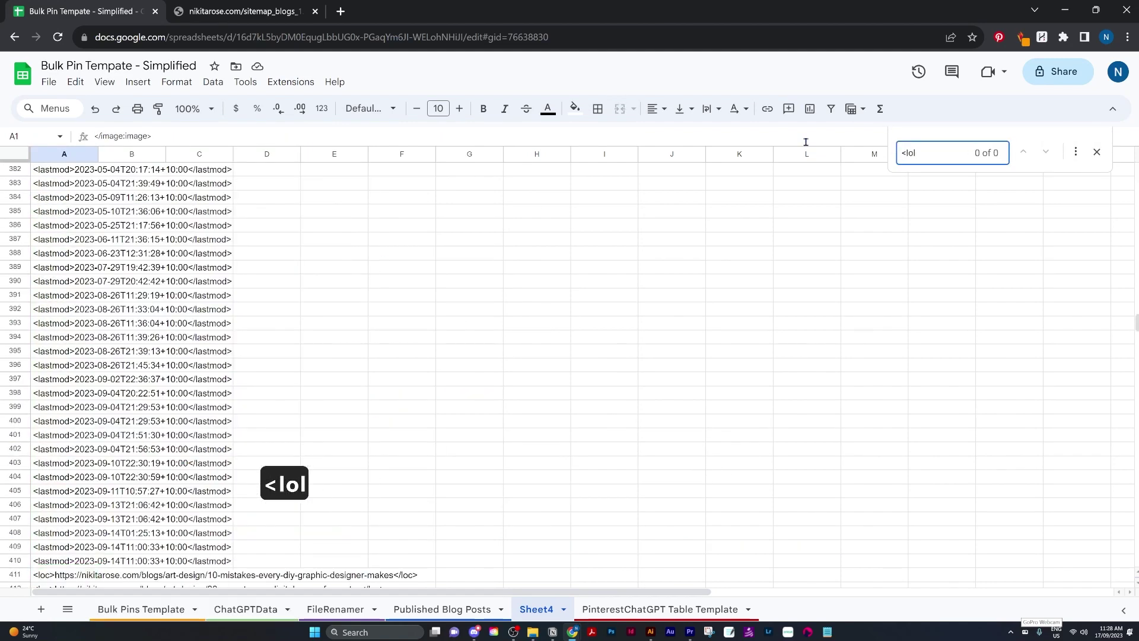
pyautogui.press('BackSpace')
pyautogui.write('c')
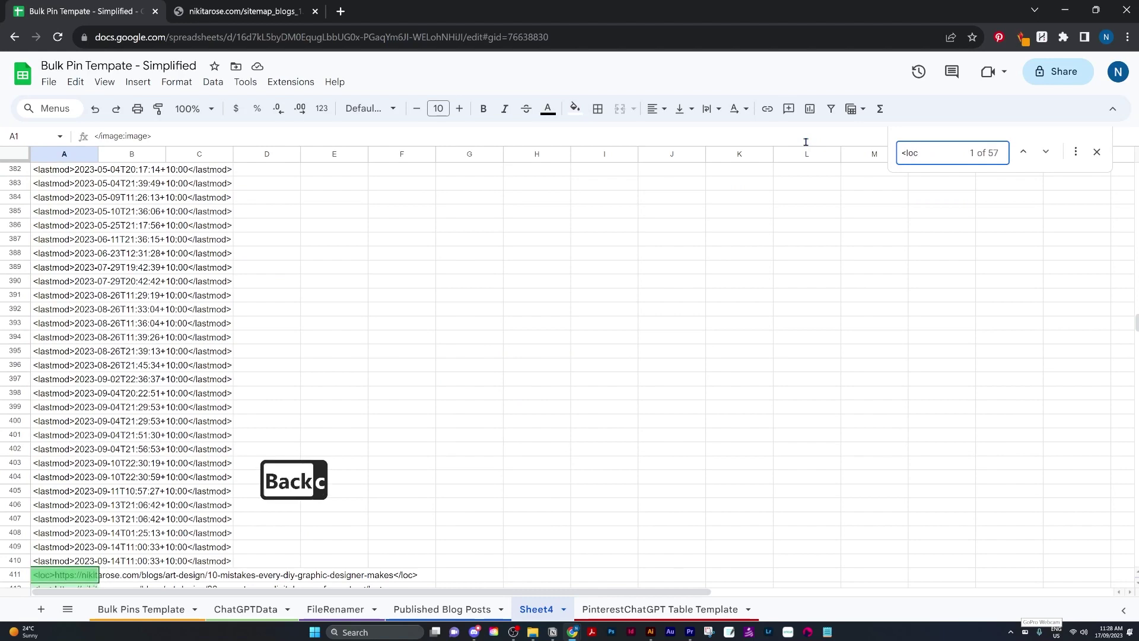
pyautogui.write('>')
pyautogui.scroll(-15, 416, 356)
pyautogui.keyDown('shift'); pyautogui.click(76, 423); pyautogui.keyUp('shift')
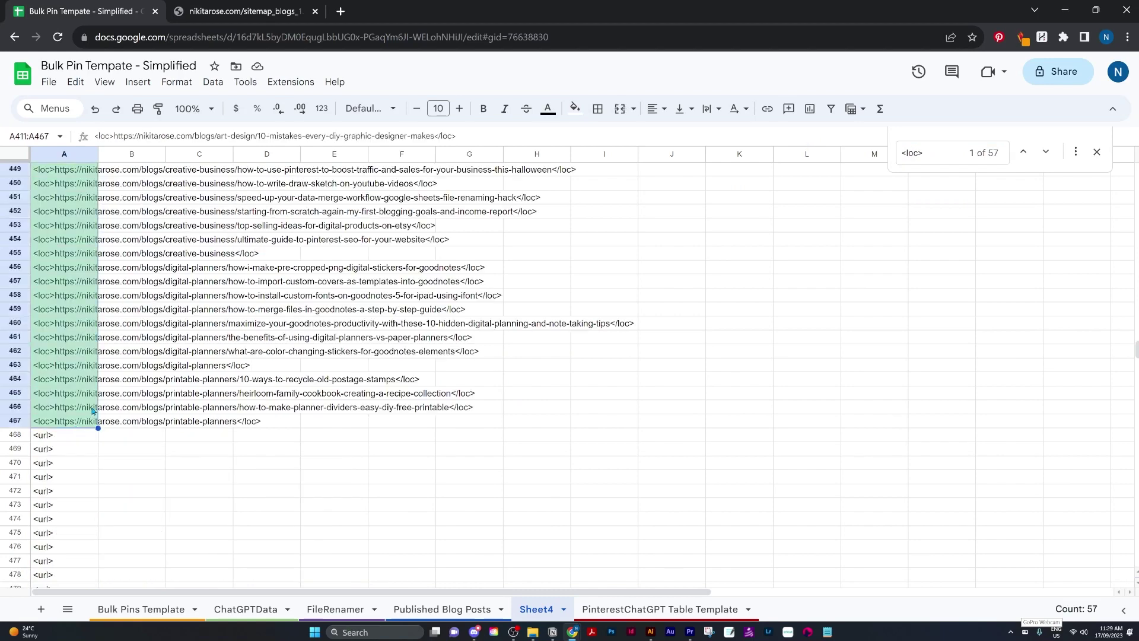
pyautogui.hotkey('ctrl', 'c')
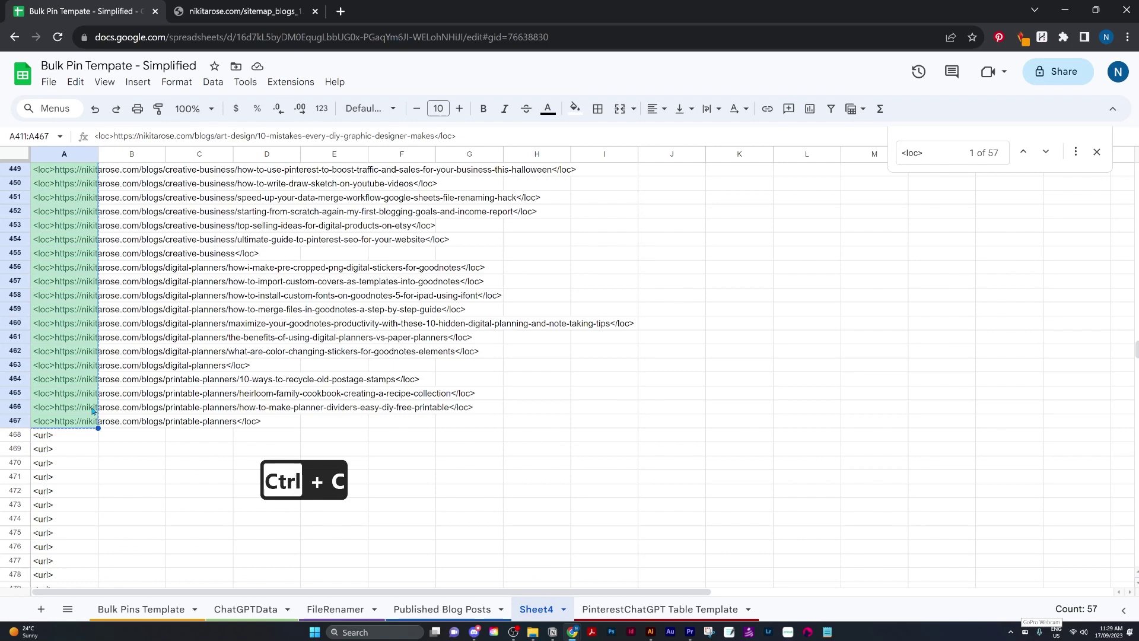
# Step: Delete column A with the raw sitemap data and paste the copied <loc> rows starting at cell A1
pyautogui.click(79, 155)
pyautogui.rightClick(78, 156)
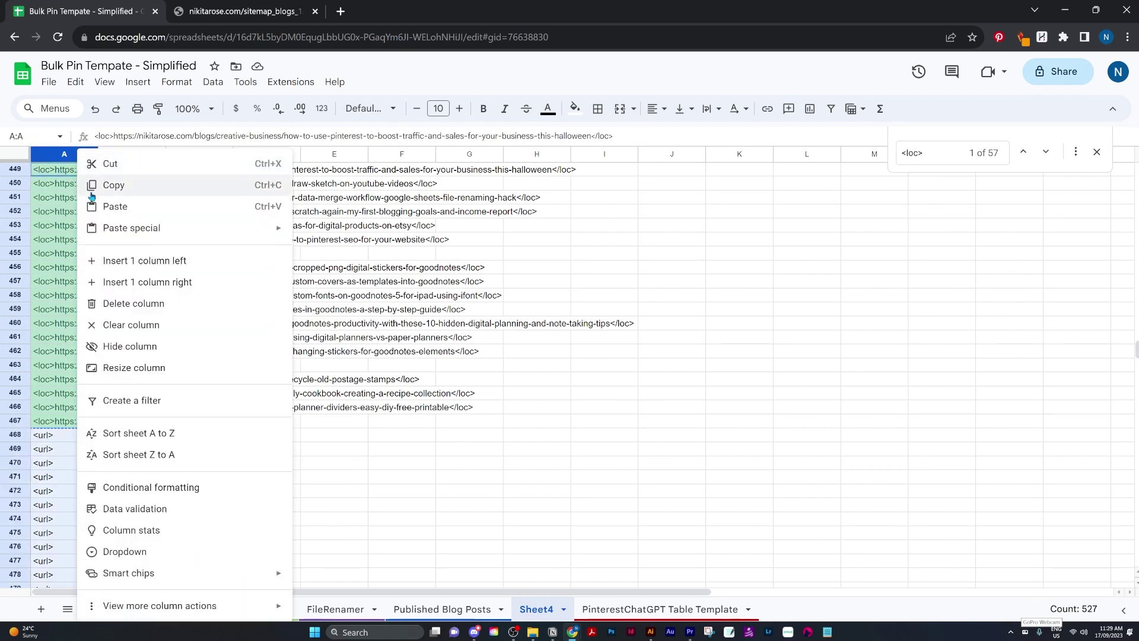
pyautogui.click(150, 305)
pyautogui.click(56, 170)
pyautogui.hotkey('ctrl', 'v')
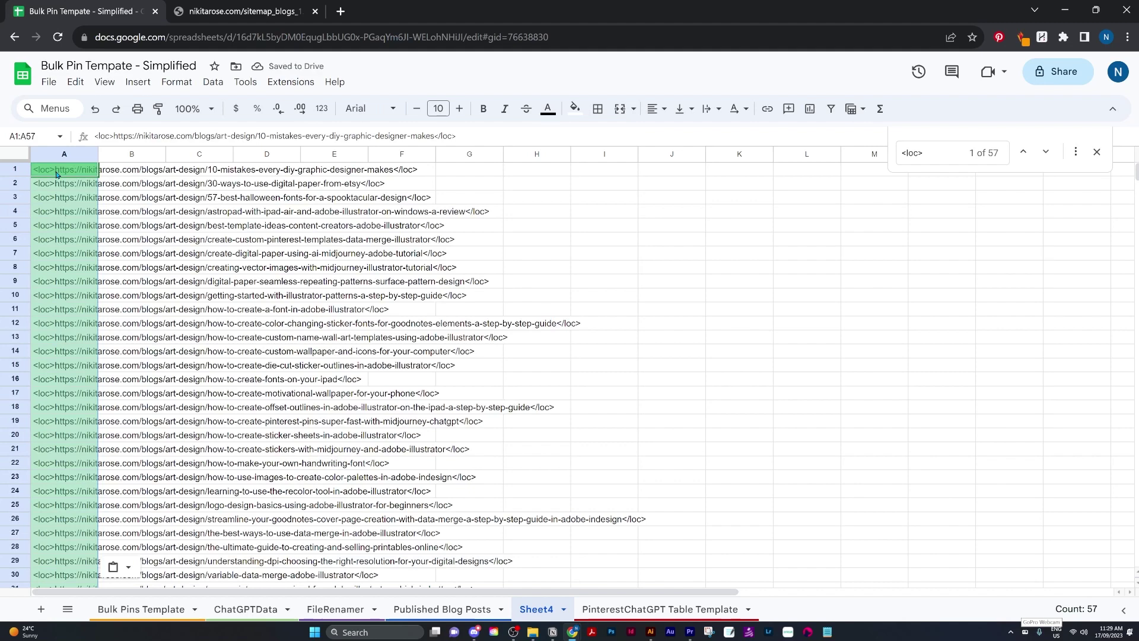
# Step: Replace all <loc> tags with nothing, limiting the search to this sheet instead of all sheets
pyautogui.hotkey('ctrl', 'h')
pyautogui.click(605, 485)
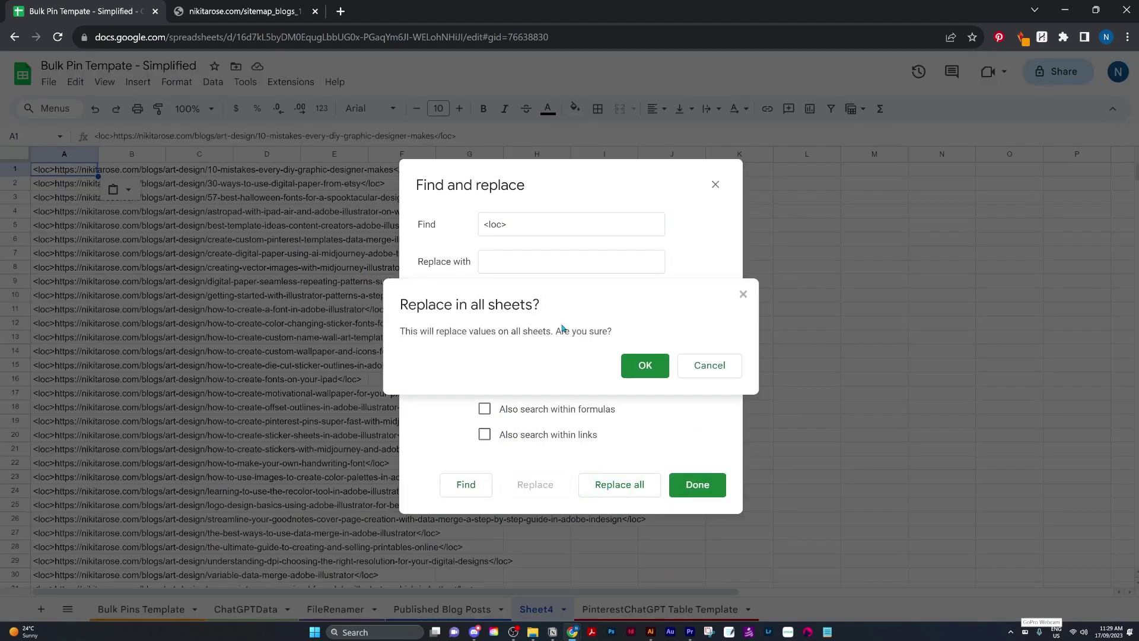
pyautogui.click(708, 365)
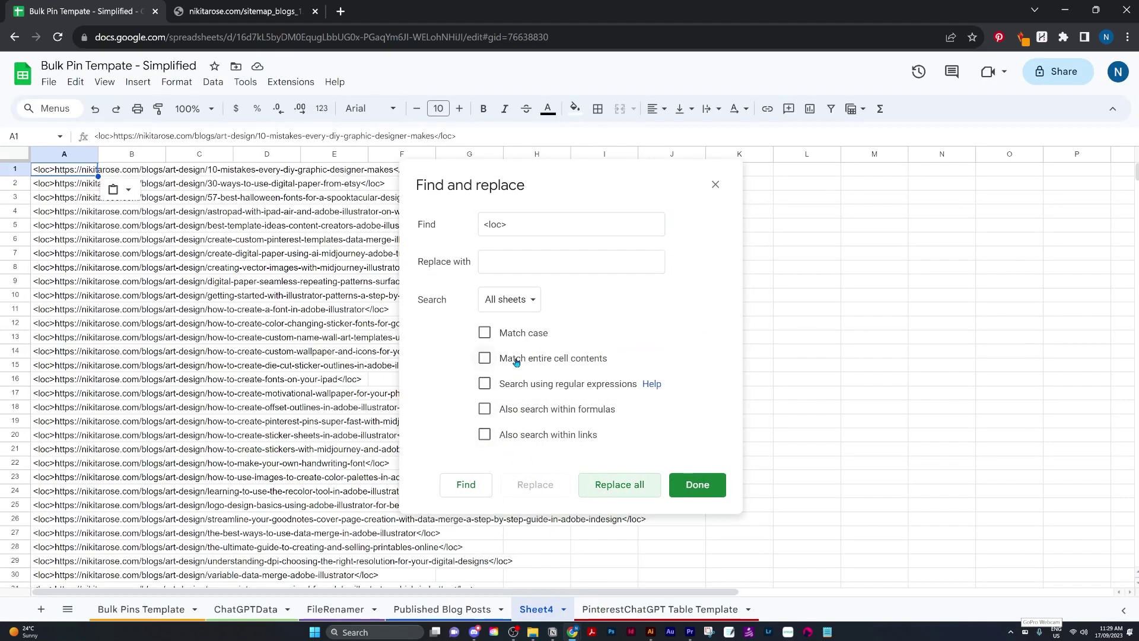
pyautogui.click(504, 301)
pyautogui.click(490, 321)
pyautogui.click(639, 495)
# Step: Replace all closing </loc> tags in this sheet with nothing, leaving plain URLs
pyautogui.click(501, 224)
pyautogui.click(489, 225)
pyautogui.write('/')
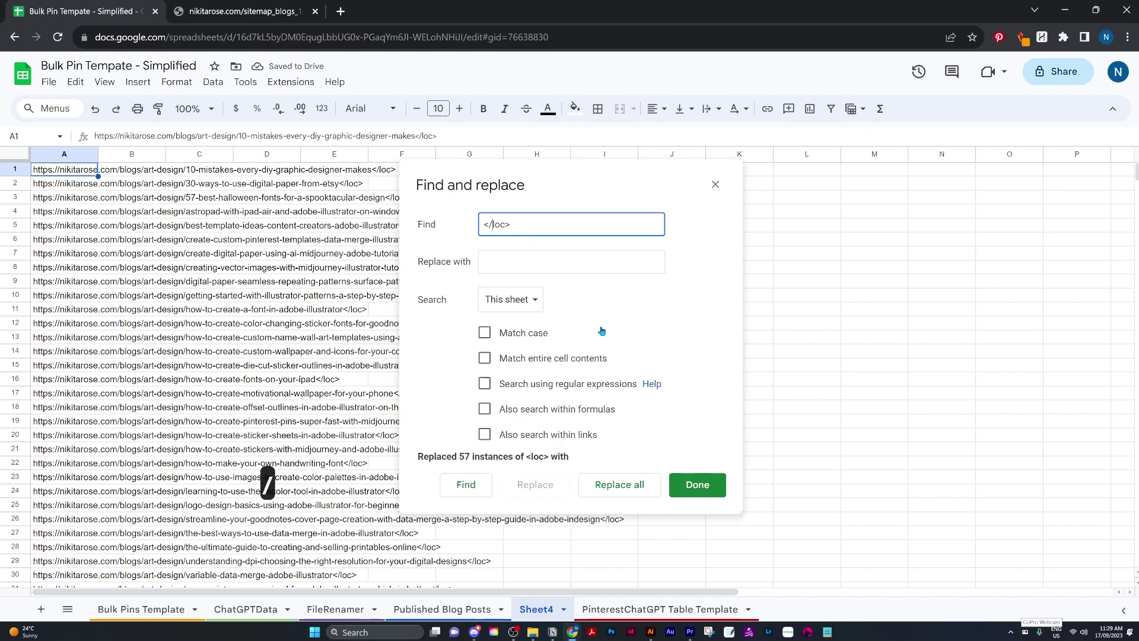
pyautogui.click(620, 485)
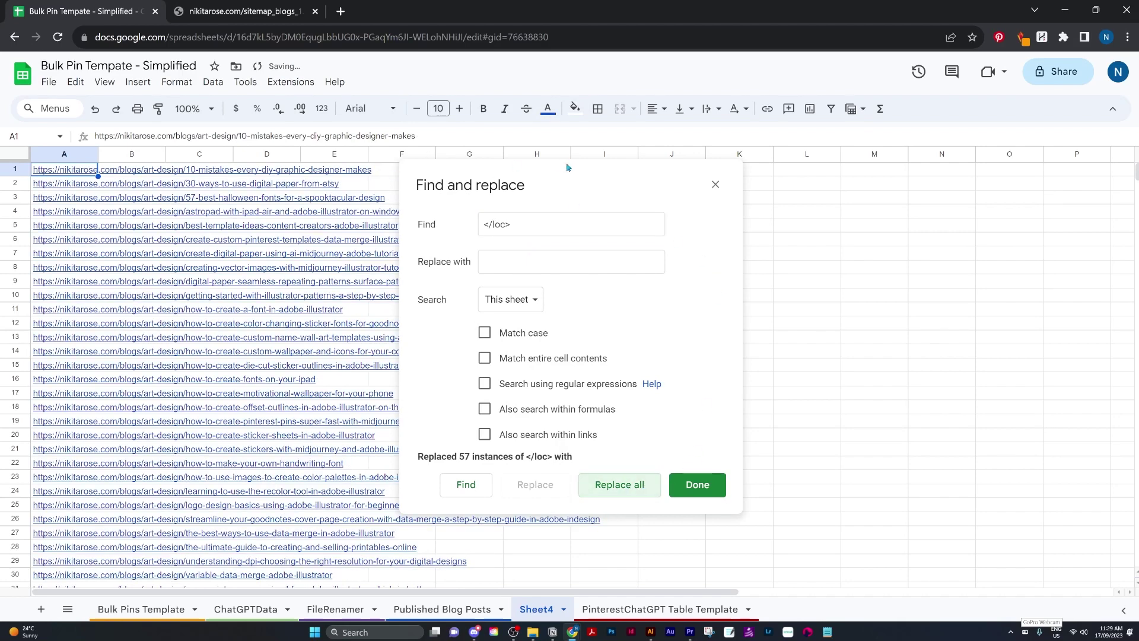
pyautogui.moveTo(567, 168); pyautogui.dragTo(810, 151)
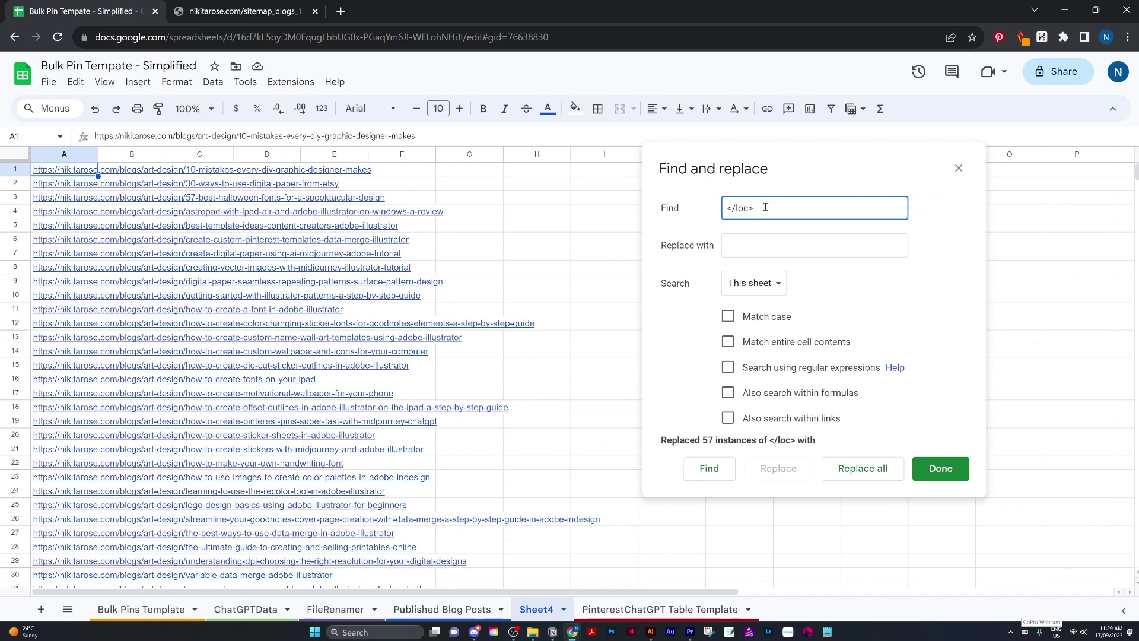
pyautogui.moveTo(241, 134); pyautogui.dragTo(89, 140)
pyautogui.hotkey('ctrl', 'c')
pyautogui.tripleClick(793, 218)
pyautogui.hotkey('ctrl', 'v')
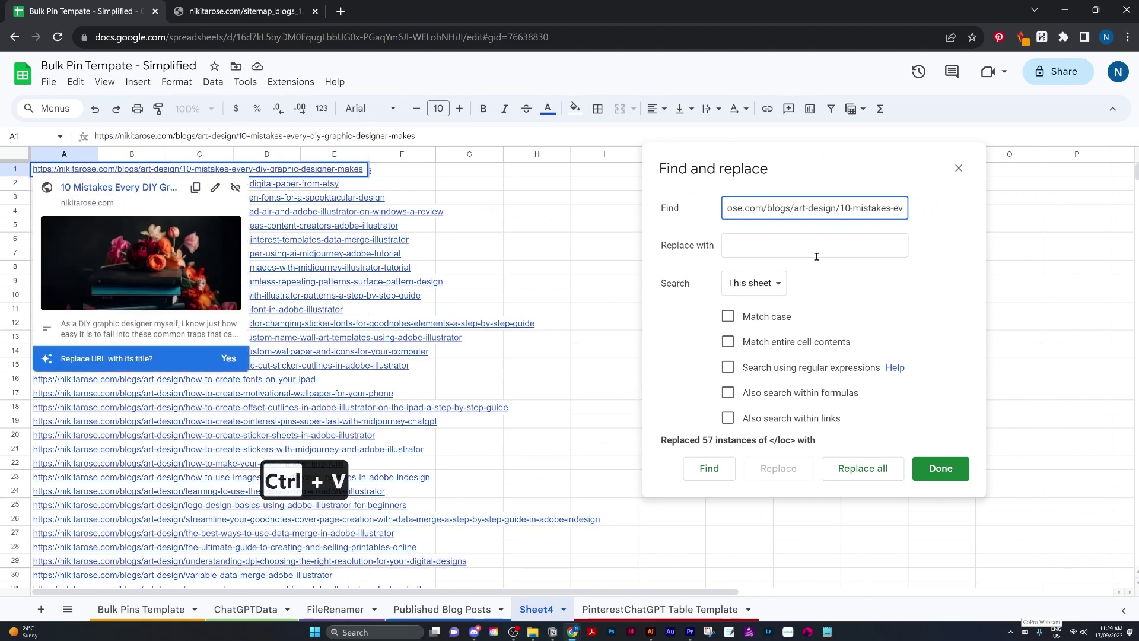
pyautogui.moveTo(842, 207); pyautogui.dragTo(906, 207)
pyautogui.press('Delete')
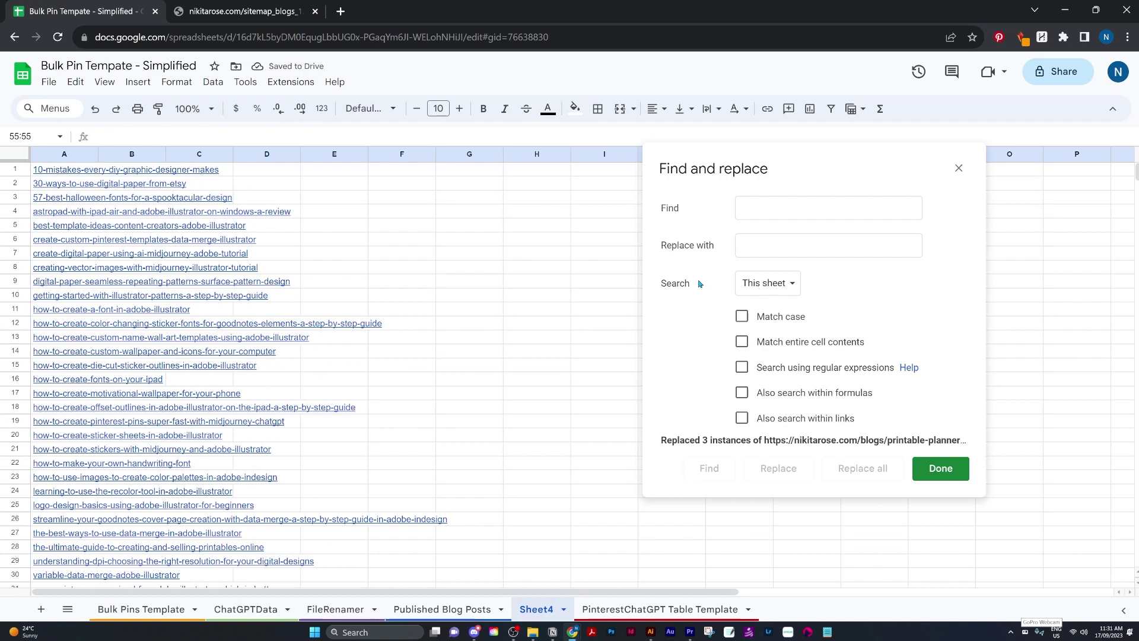
# Step: Replace every hyphen in this sheet's post titles with a space
pyautogui.click(757, 207)
pyautogui.write('-')
pyautogui.press('Tab')
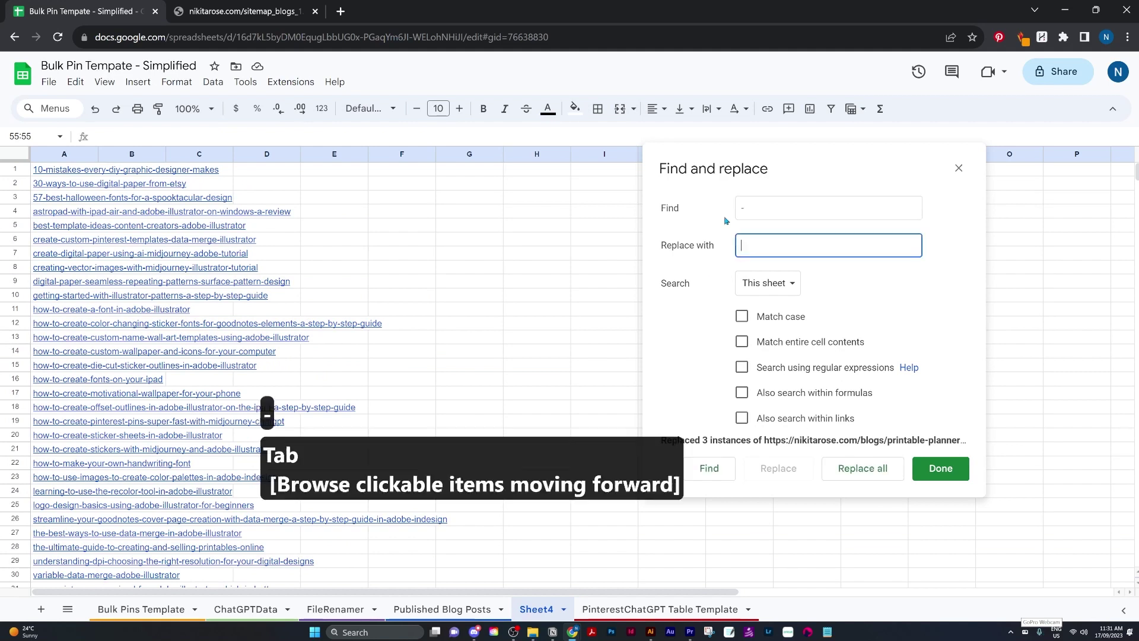
pyautogui.click(870, 470)
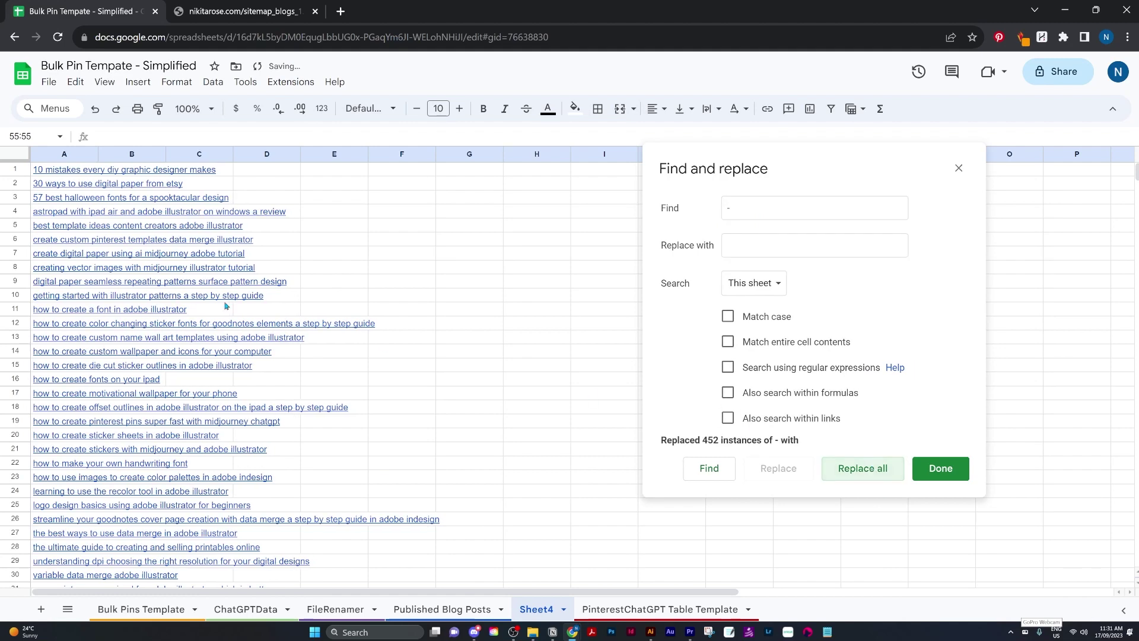
# Step: Fit column A's width to the post titles, check the list, and close Find and replace
pyautogui.doubleClick(97, 154)
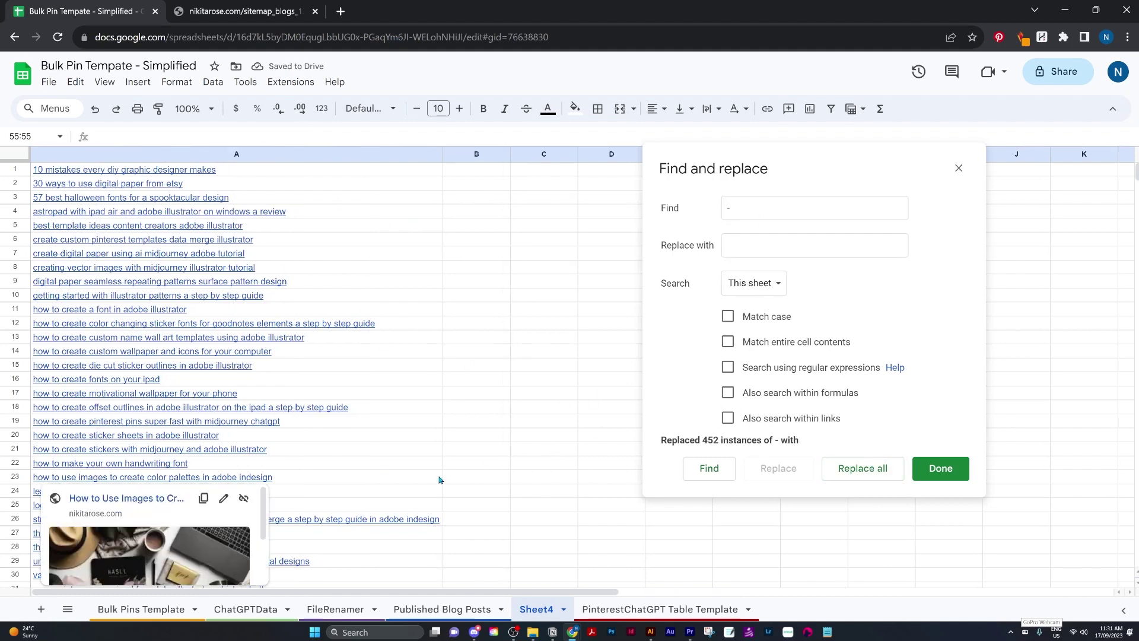
pyautogui.scroll(-13, 438, 480)
pyautogui.scroll(13, 436, 481)
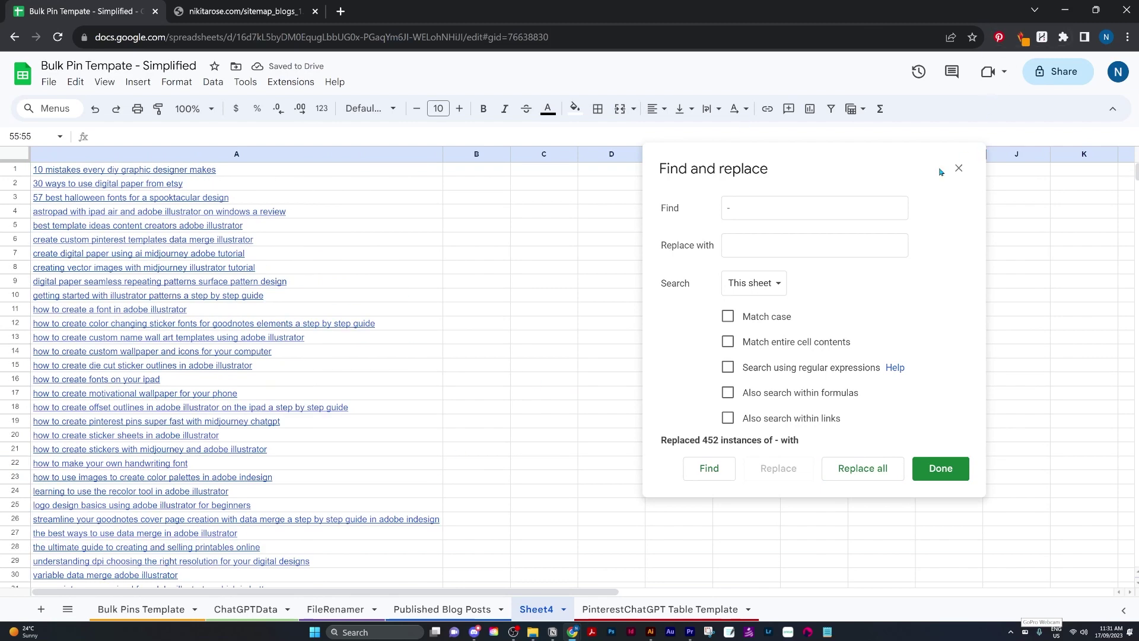
pyautogui.click(958, 168)
# Step: Open the Published Blog Posts sheet and narrow its URL column A slightly
pyautogui.click(442, 609)
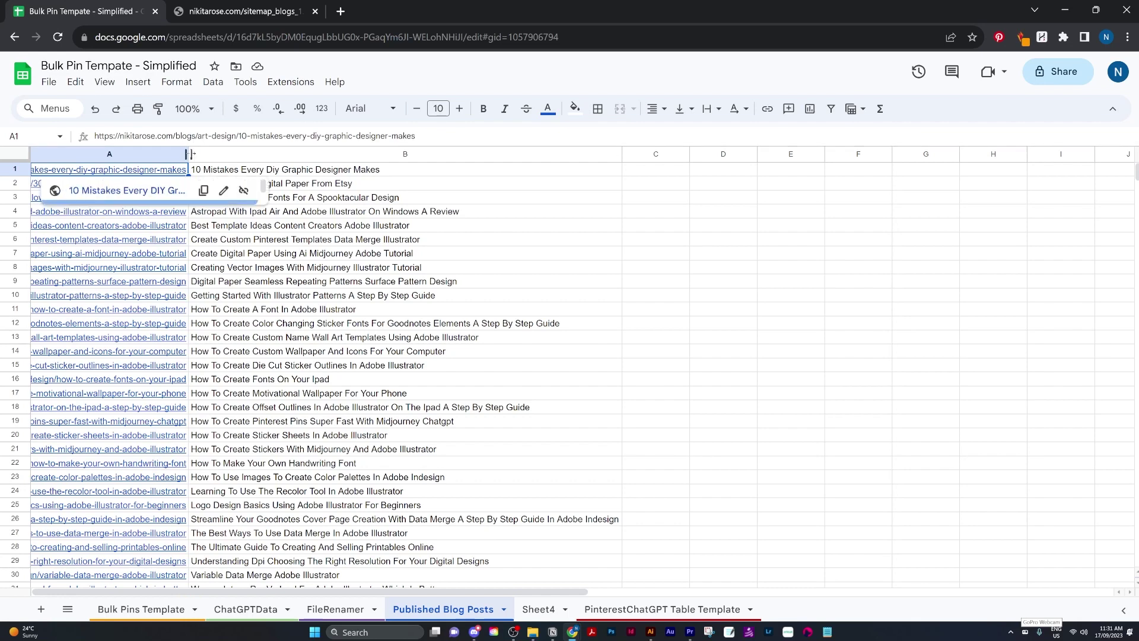
pyautogui.moveTo(189, 153)
pyautogui.mouseDown()
pyautogui.moveTo(394, 155)
pyautogui.moveTo(182, 154)
pyautogui.mouseUp()
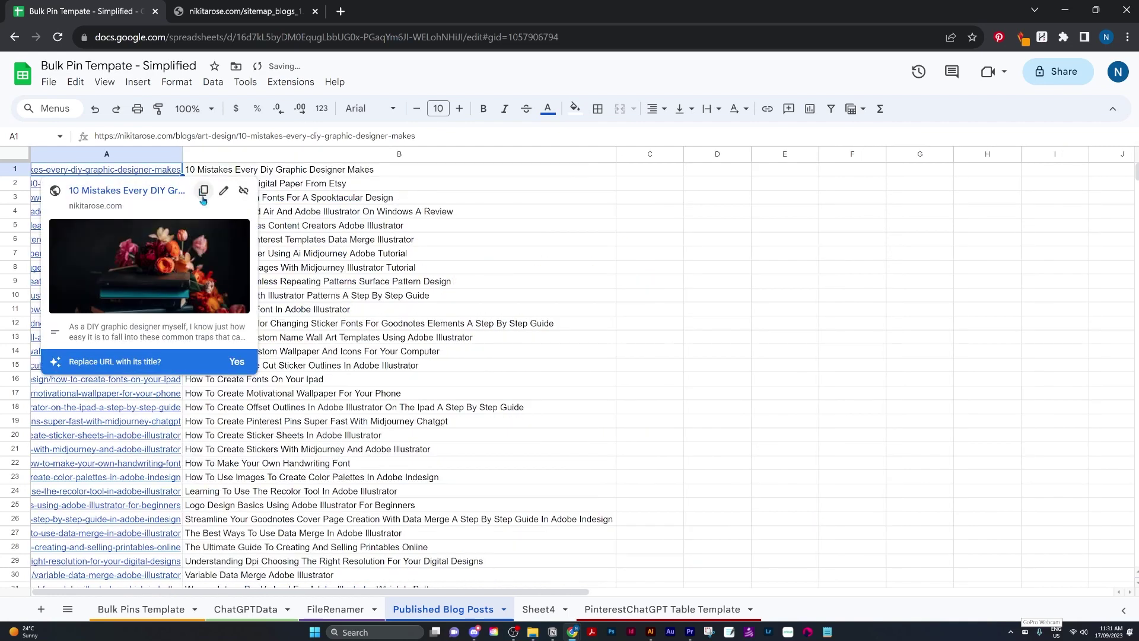
pyautogui.hotkey('ctrl', 'F1')
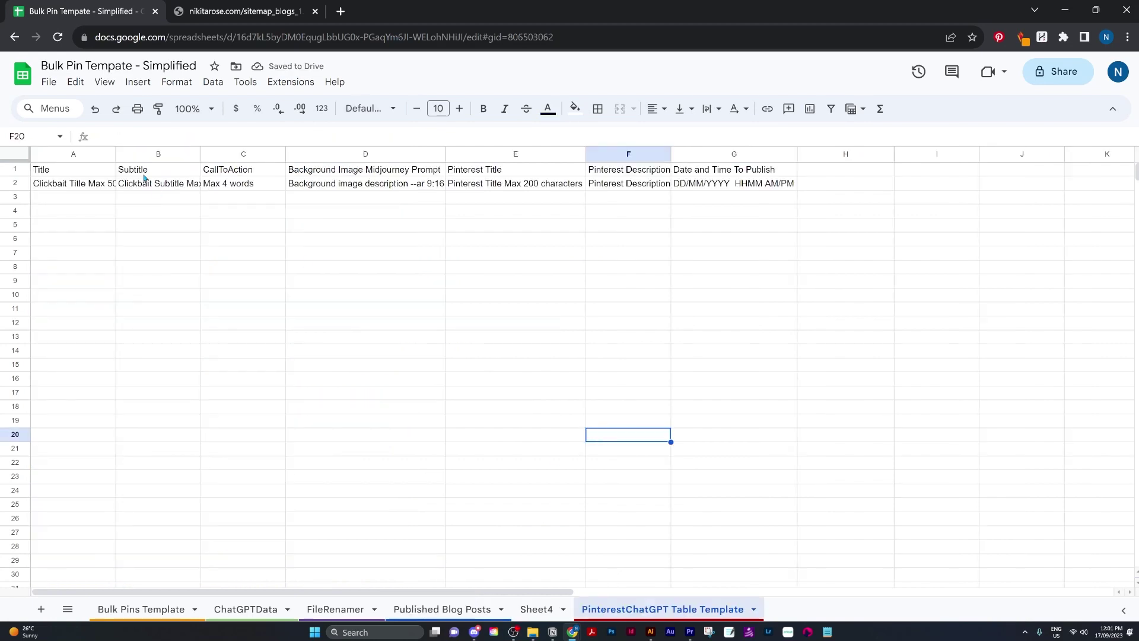
# Step: In the PinterestChatGPT Table Template sheet, fit columns A and B to their contents and widen column D slightly
pyautogui.doubleClick(117, 154)
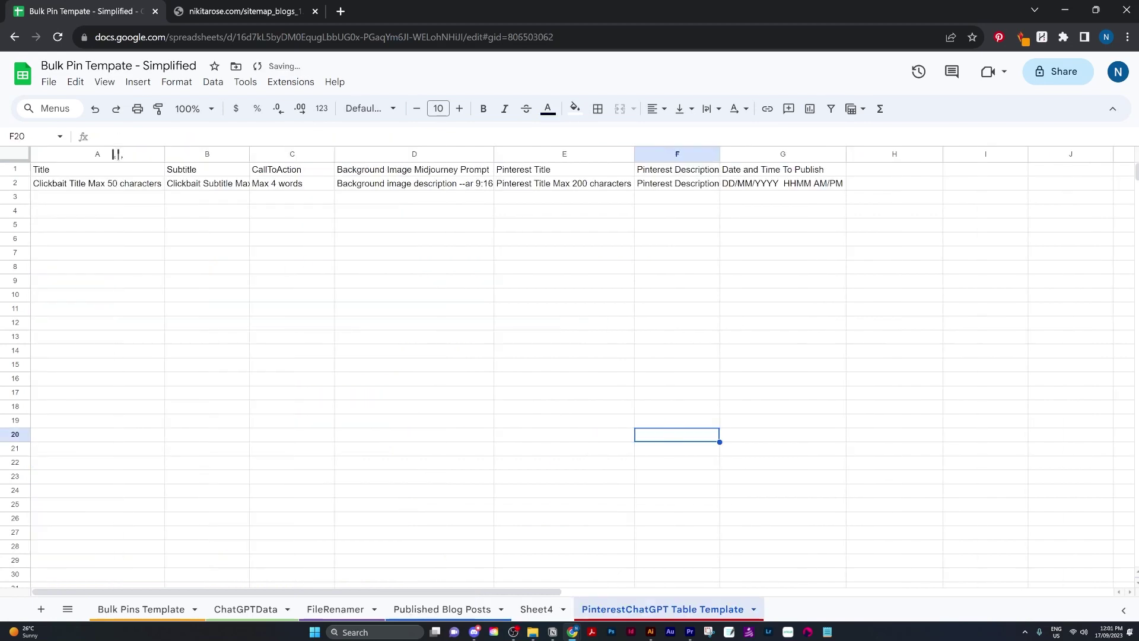
pyautogui.doubleClick(250, 153)
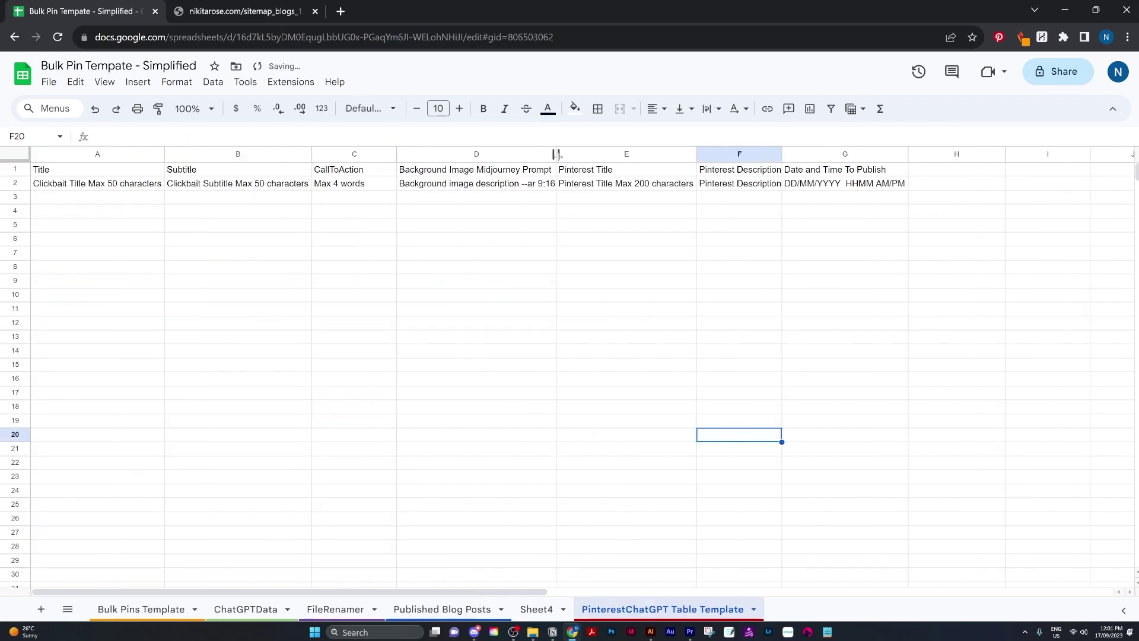
pyautogui.moveTo(556, 154); pyautogui.dragTo(562, 154)
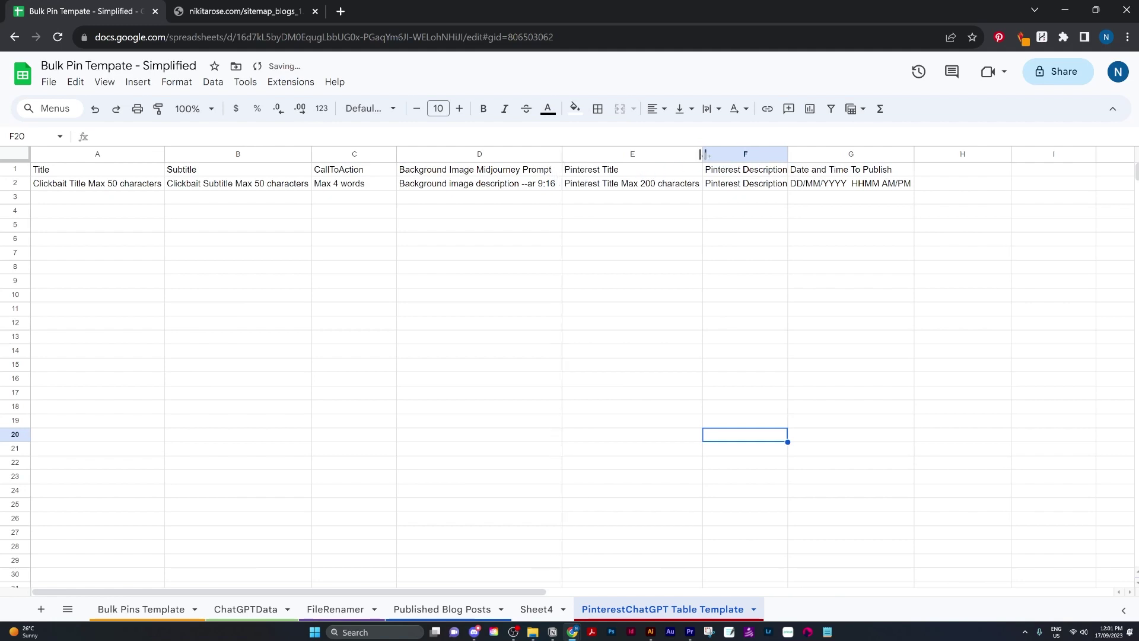
pyautogui.click(349, 385)
# Step: Review the template's header cells, including Title, Subtitle, CallToAction and Pinterest Title
pyautogui.click(108, 173)
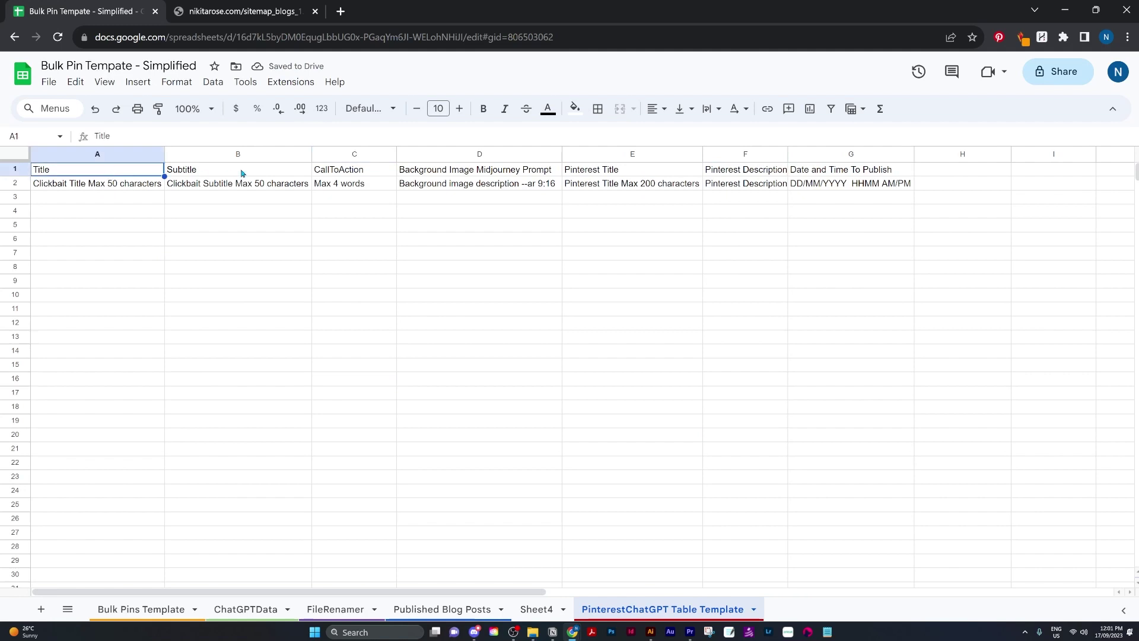
pyautogui.click(244, 173)
pyautogui.click(363, 174)
pyautogui.click(677, 174)
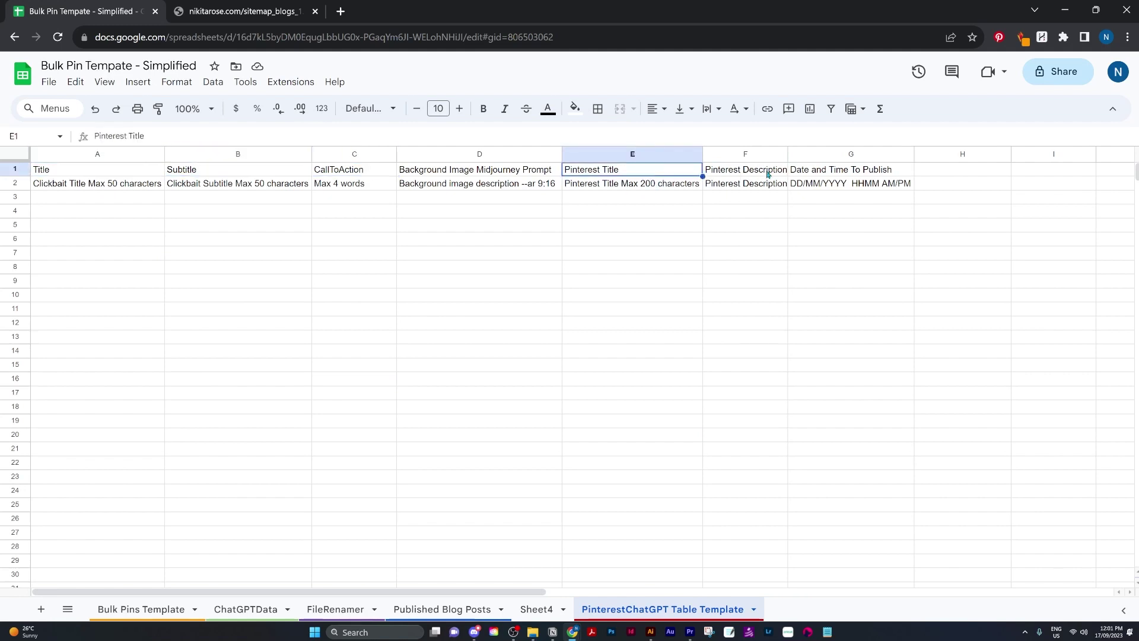
# Step: Review the Pinterest Description header cell in the table template
pyautogui.click(774, 173)
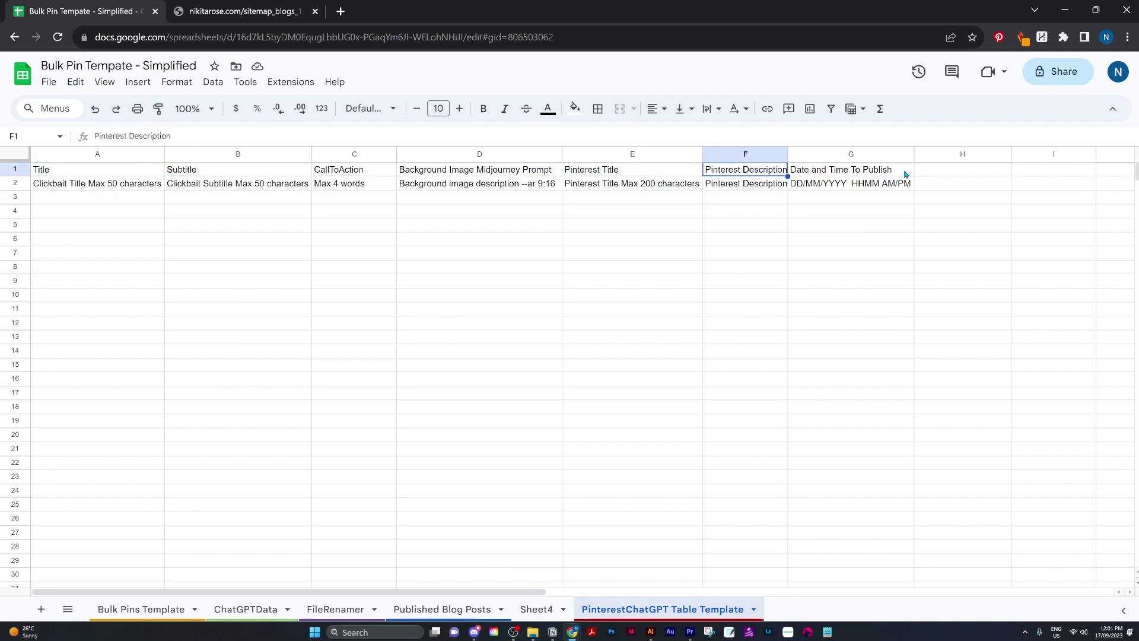
pyautogui.click(848, 262)
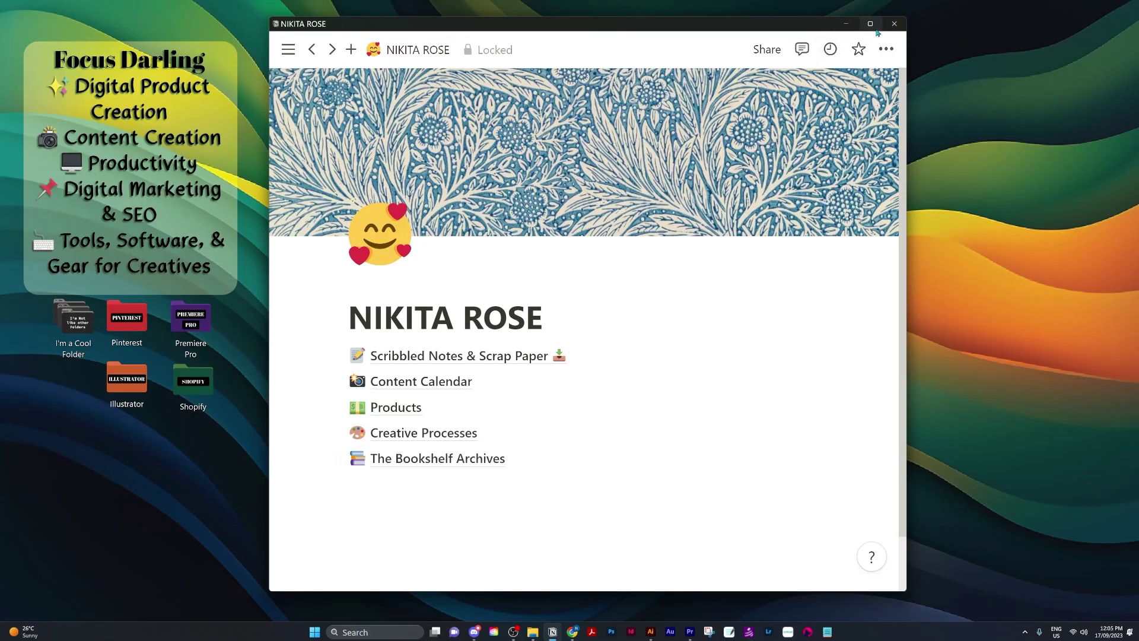
# Step: Switch to Notion and open the Prompt for Pinterest Data Merge page inside Creative Processes > ChatGPT in a maximized window
pyautogui.click(863, 21)
pyautogui.click(190, 428)
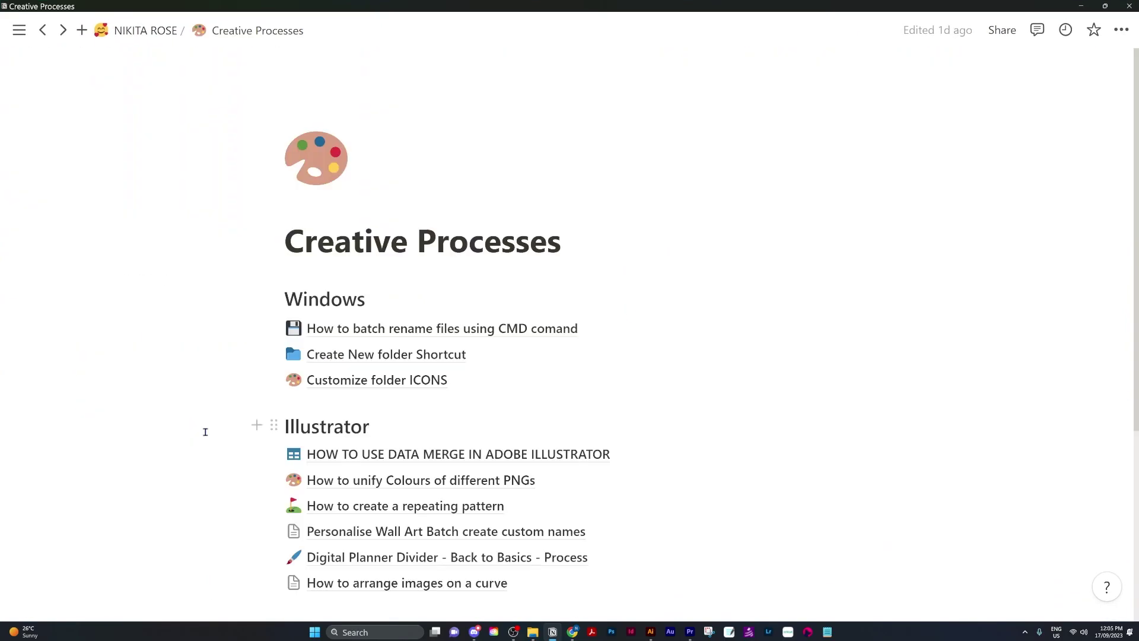
pyautogui.scroll(-5, 423, 463)
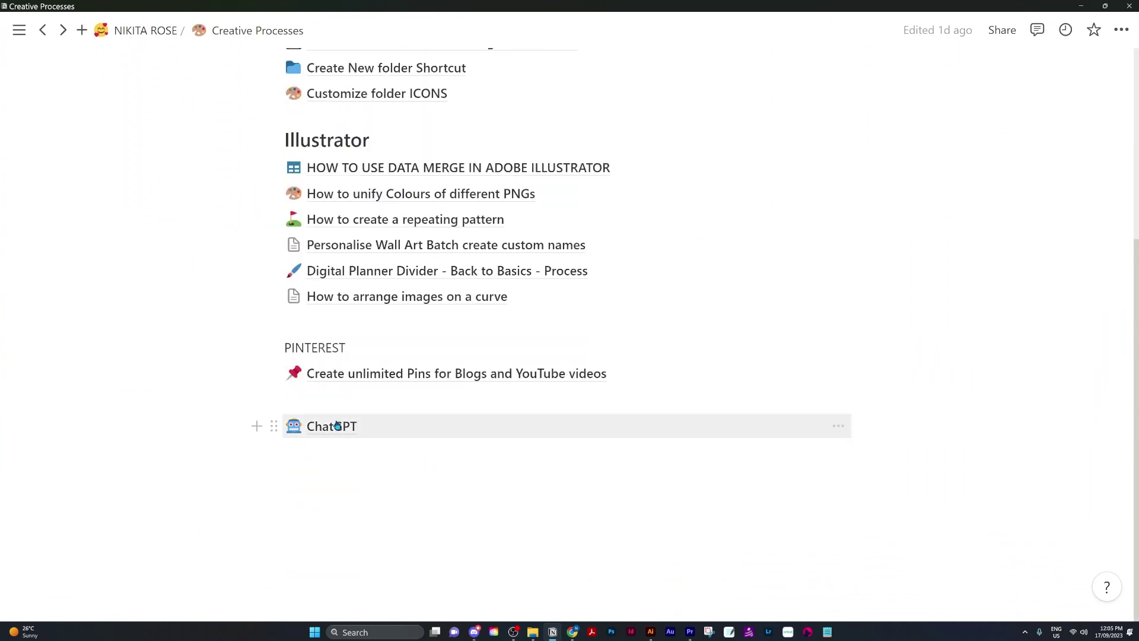
pyautogui.click(336, 425)
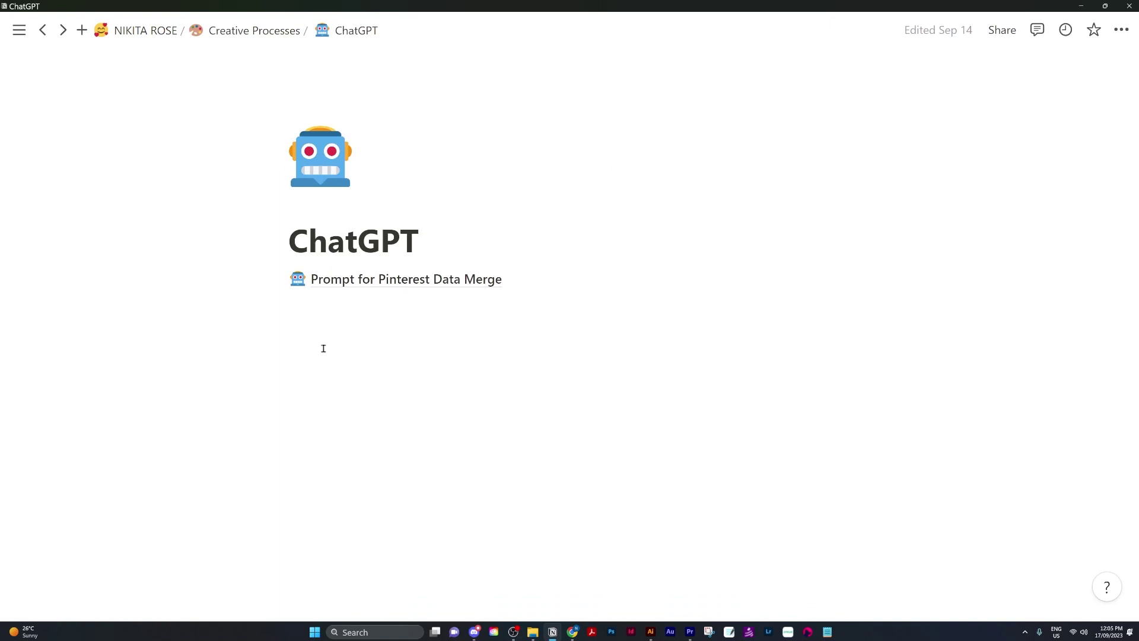
pyautogui.click(337, 279)
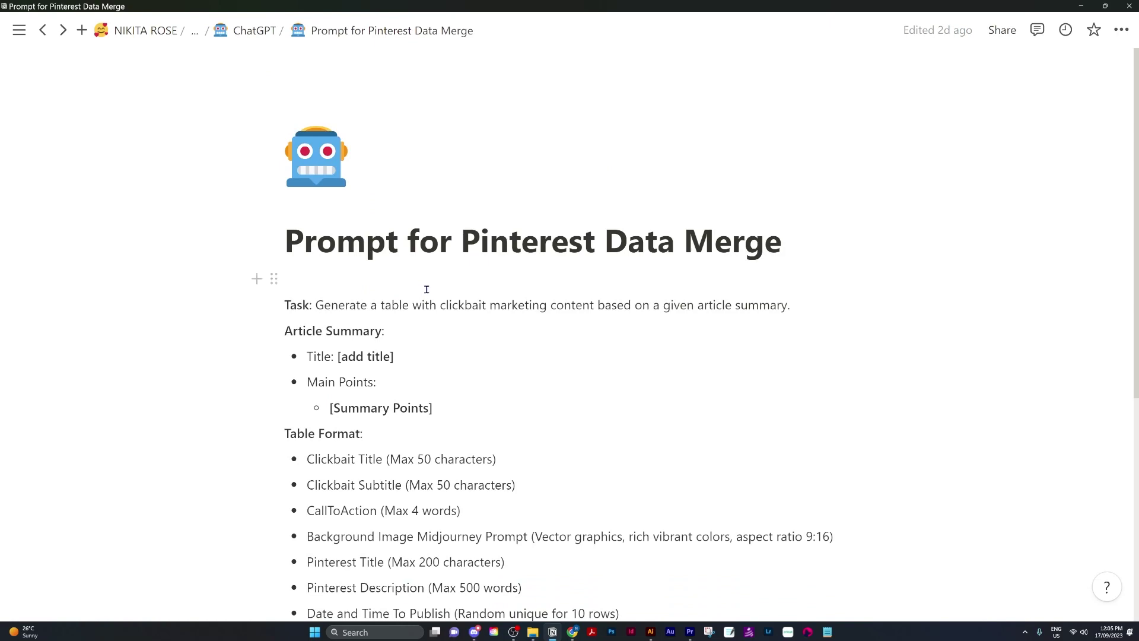
# Step: Read through the whole ChatGPT prompt, from its task and table format to the output requirements
pyautogui.scroll(-5, 427, 289)
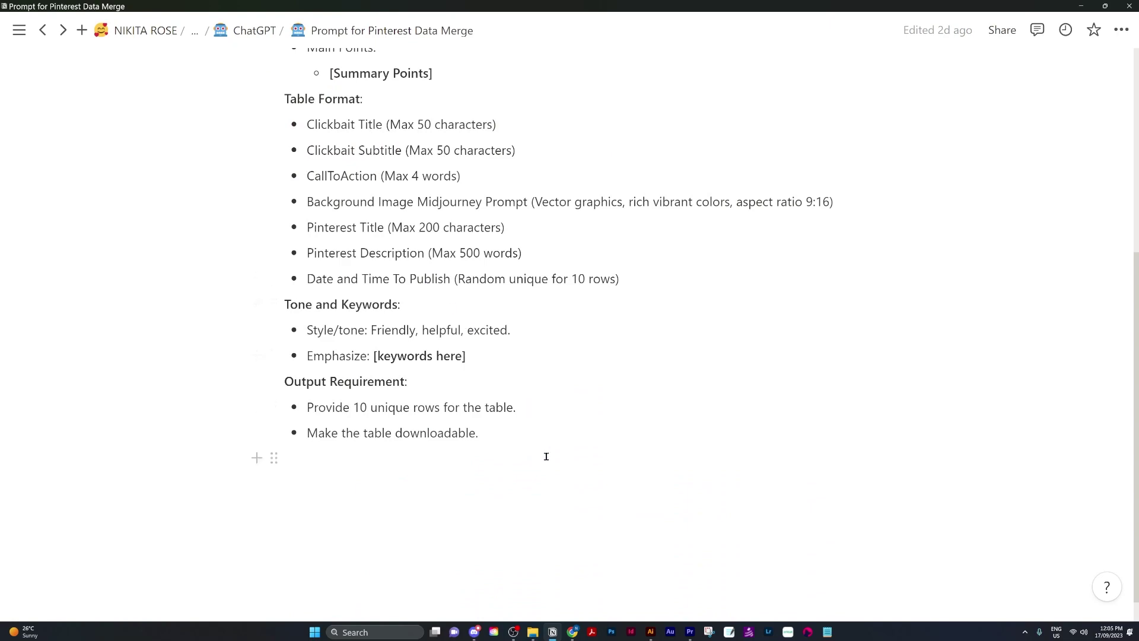
pyautogui.moveTo(604, 446); pyautogui.dragTo(480, 210)
pyautogui.scroll(5, 479, 210)
pyautogui.moveTo(346, 197); pyautogui.dragTo(244, 222)
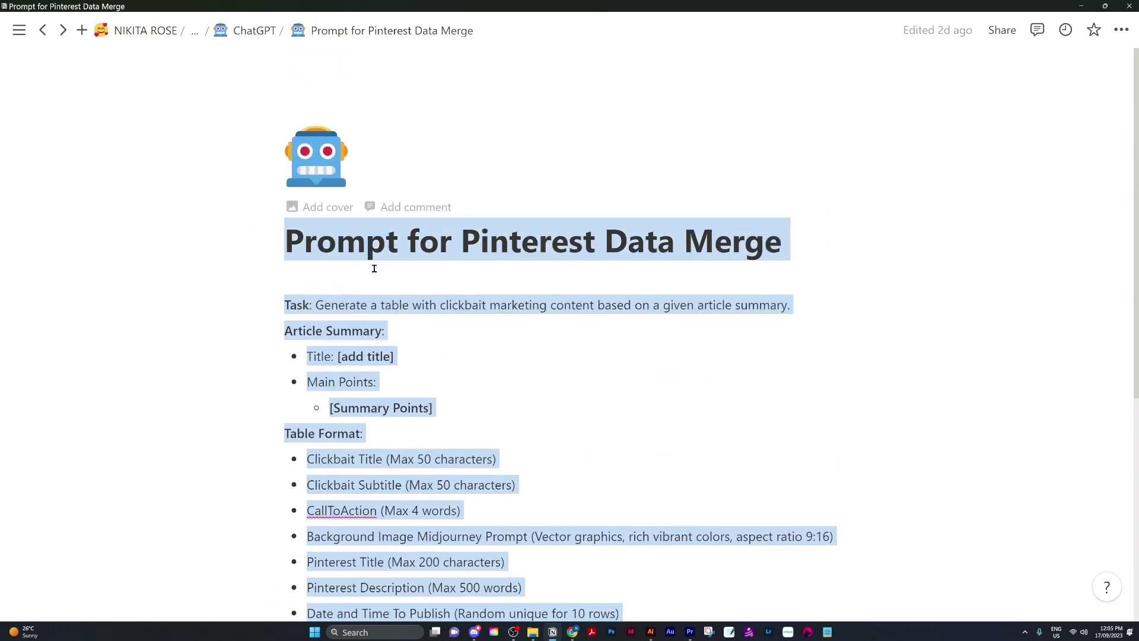
pyautogui.hotkey('ctrl', 'F1')
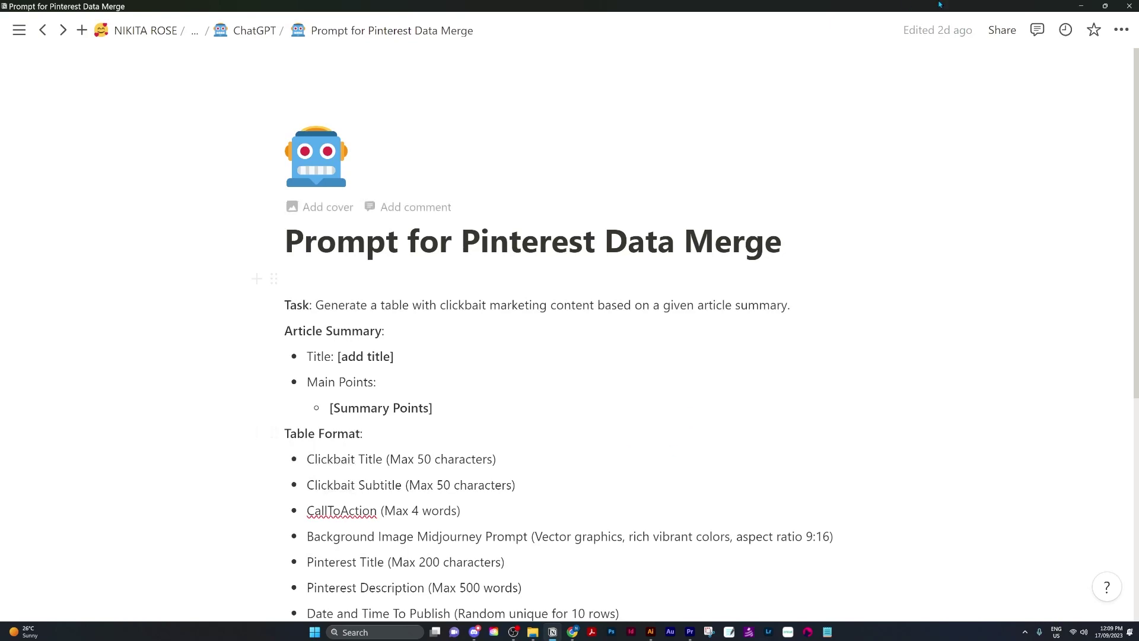
# Step: Switch to the Published Blog Posts sheet in Chrome and copy the URL of the How To Make Your Own Handwriting Font post
pyautogui.click(1083, 8)
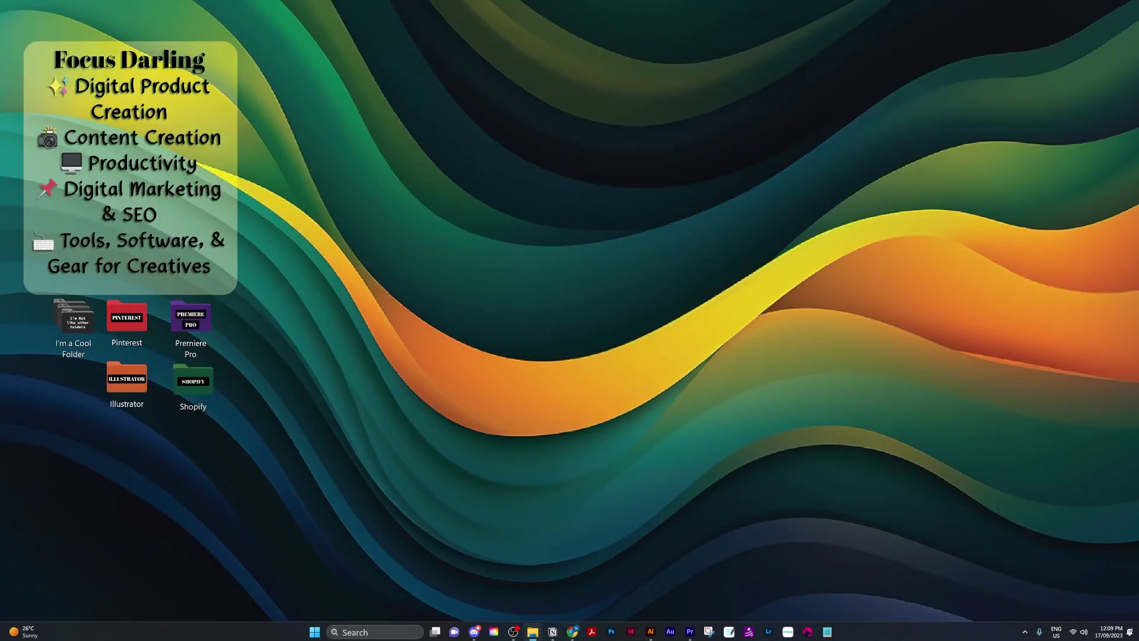
pyautogui.click(573, 632)
pyautogui.click(226, 464)
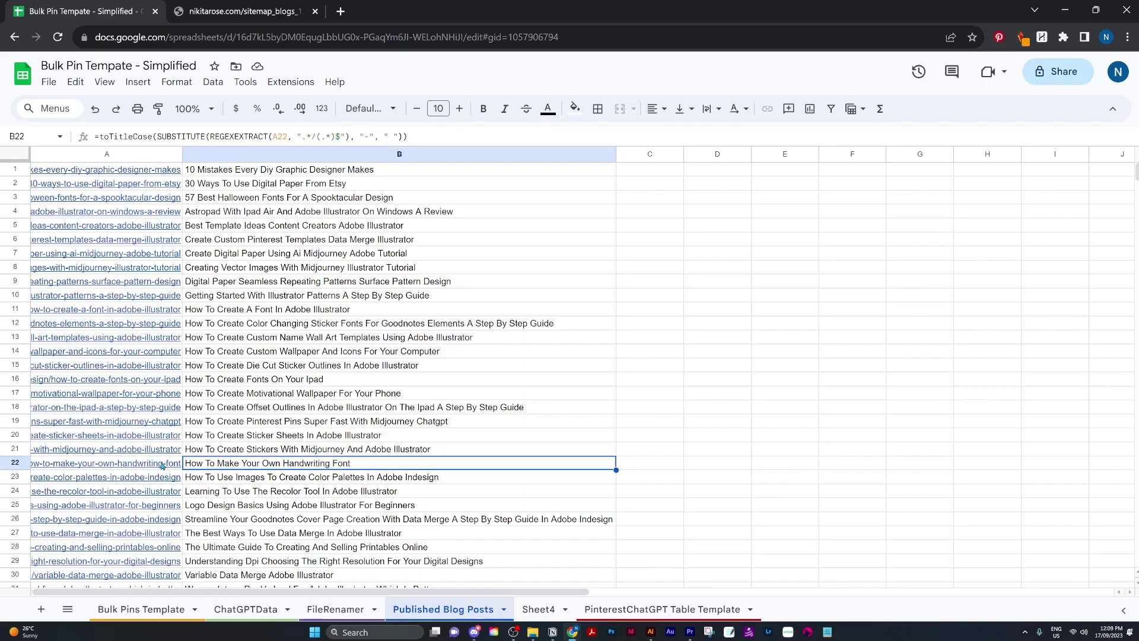
pyautogui.click(162, 466)
pyautogui.click(204, 484)
# Step: Close the sitemap tab and open the copied blog post URL in a new tab
pyautogui.click(306, 12)
pyautogui.click(315, 11)
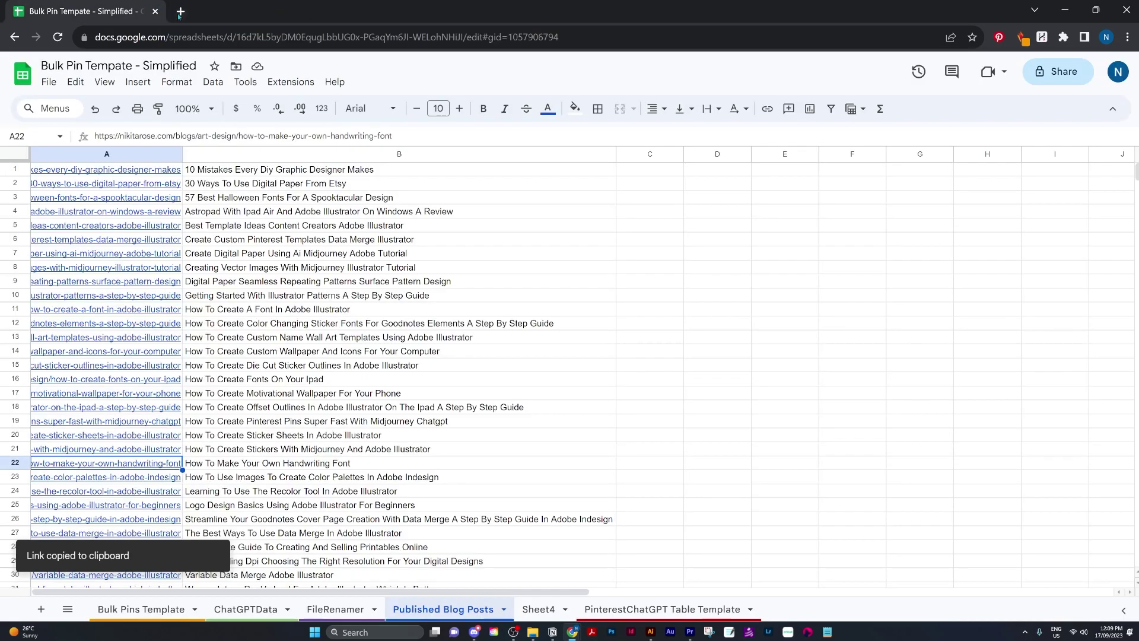
pyautogui.hotkey('ctrl', 't')
pyautogui.hotkey('ctrl', 'v')
pyautogui.press('Return')
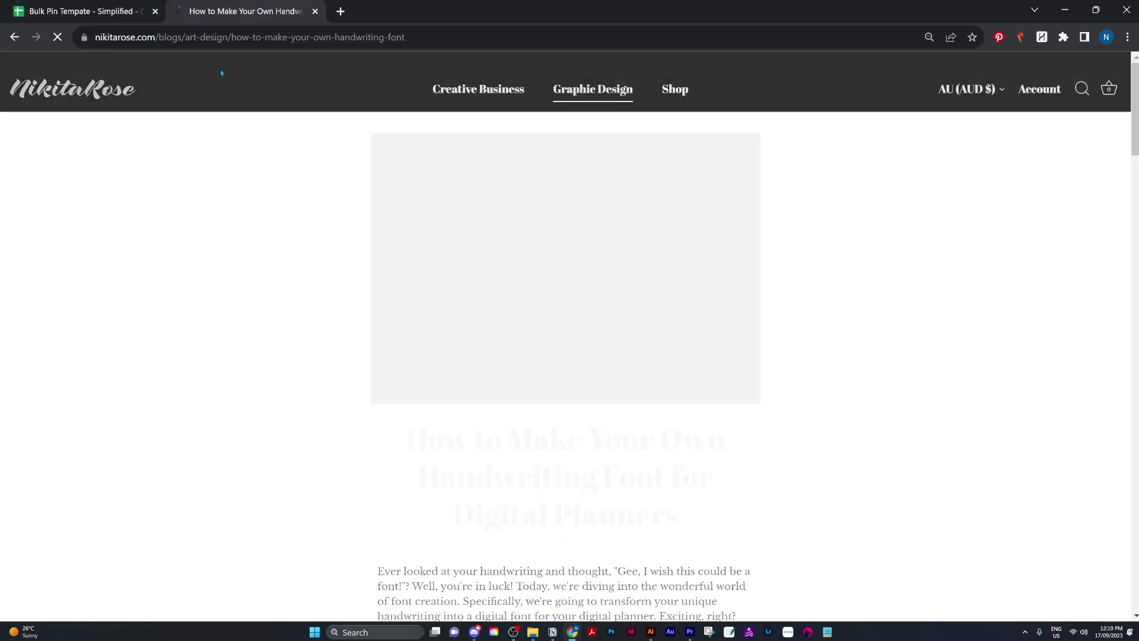
# Step: Open the HARPA AI assistant on the blog post and start its Extract and research SEO keywords command
pyautogui.click(1042, 37)
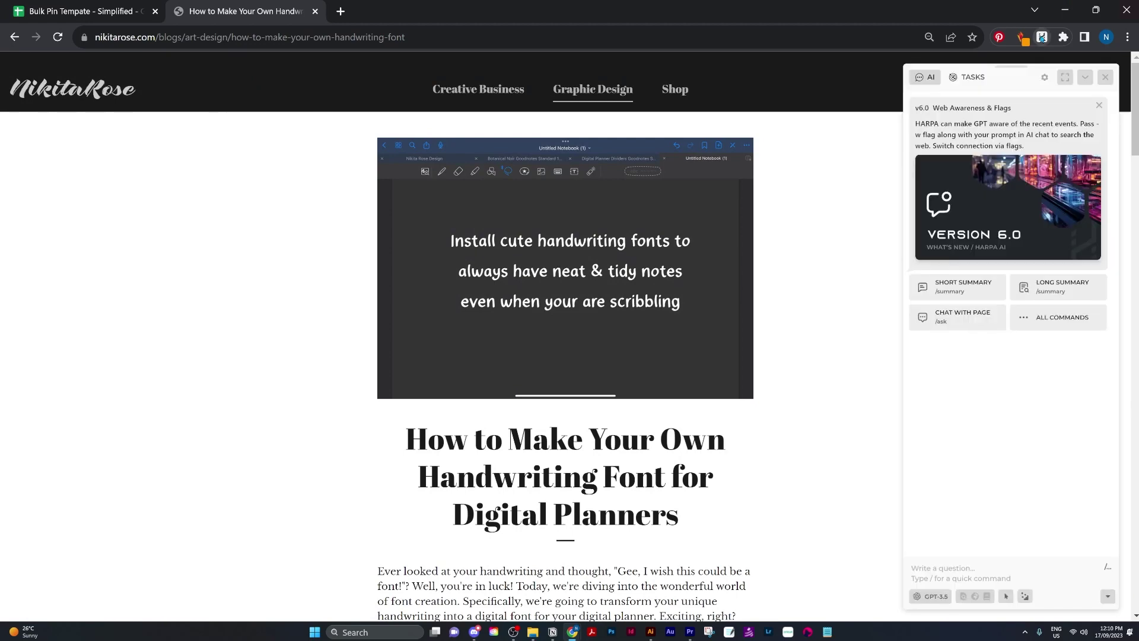
pyautogui.write('/key')
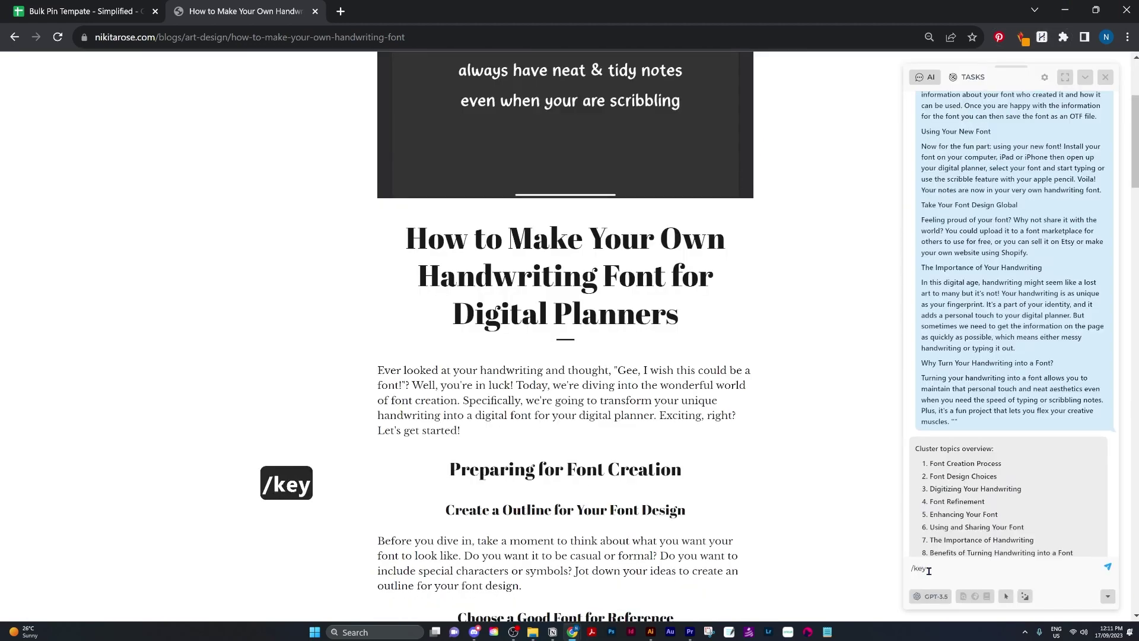
pyautogui.press('BackSpace')
pyautogui.press('BackSpace')
pyautogui.press('BackSpace')
pyautogui.press('BackSpace')
pyautogui.press('BackSpace')
pyautogui.write('/keywo')
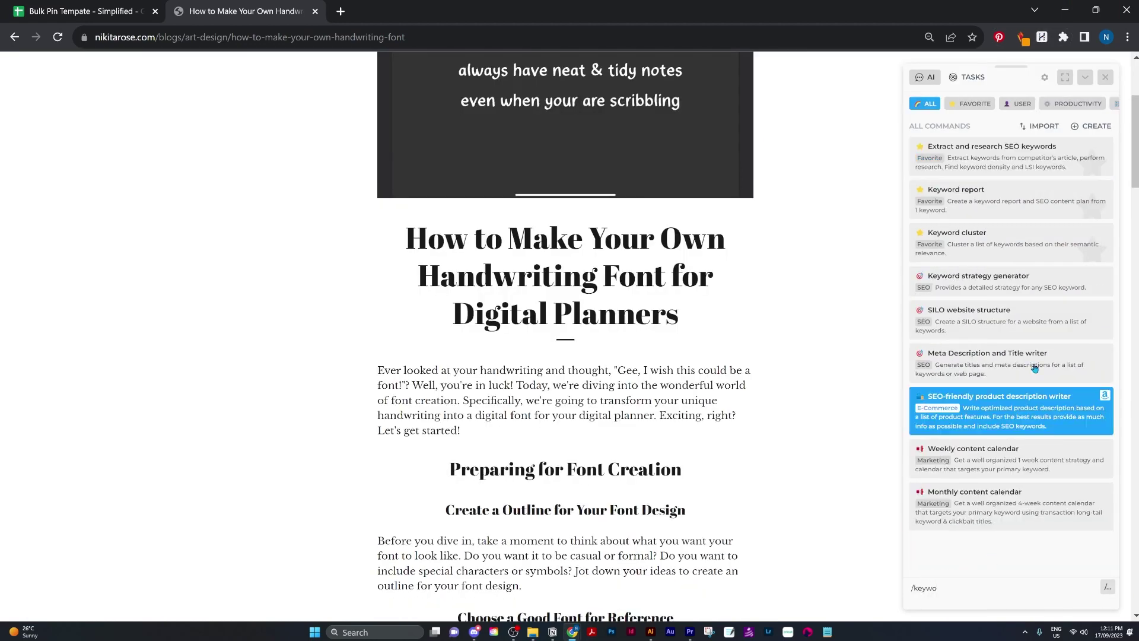
pyautogui.press('Return')
# Step: Submit the blog article's text for keyword extraction and end the command once the keyword table is generated
pyautogui.hotkey('ctrl', 'v')
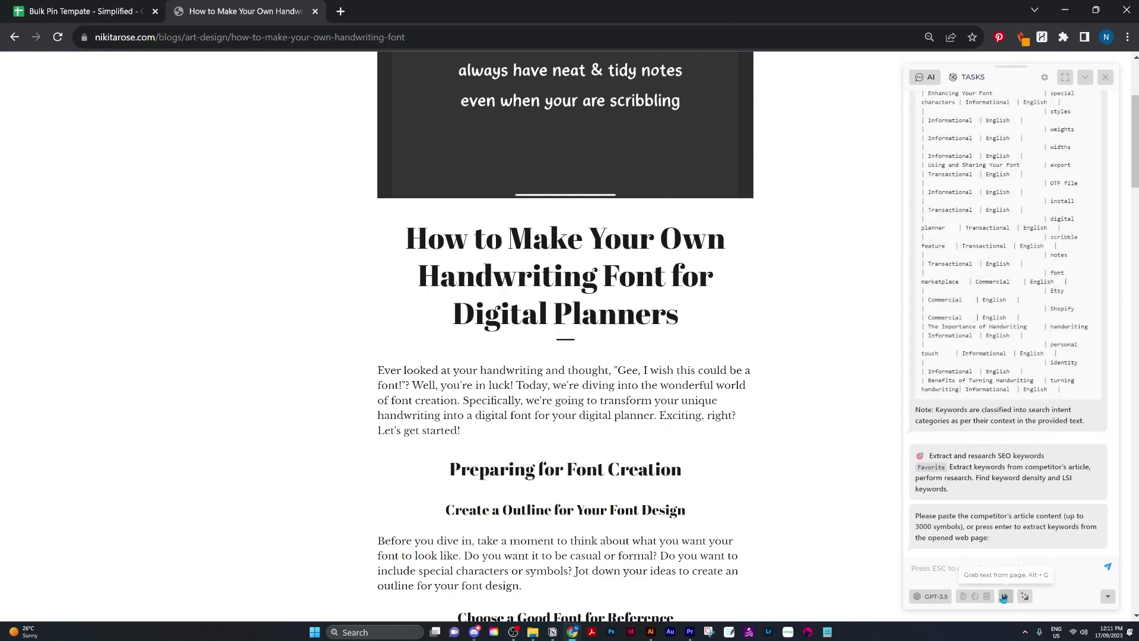
pyautogui.click(1109, 515)
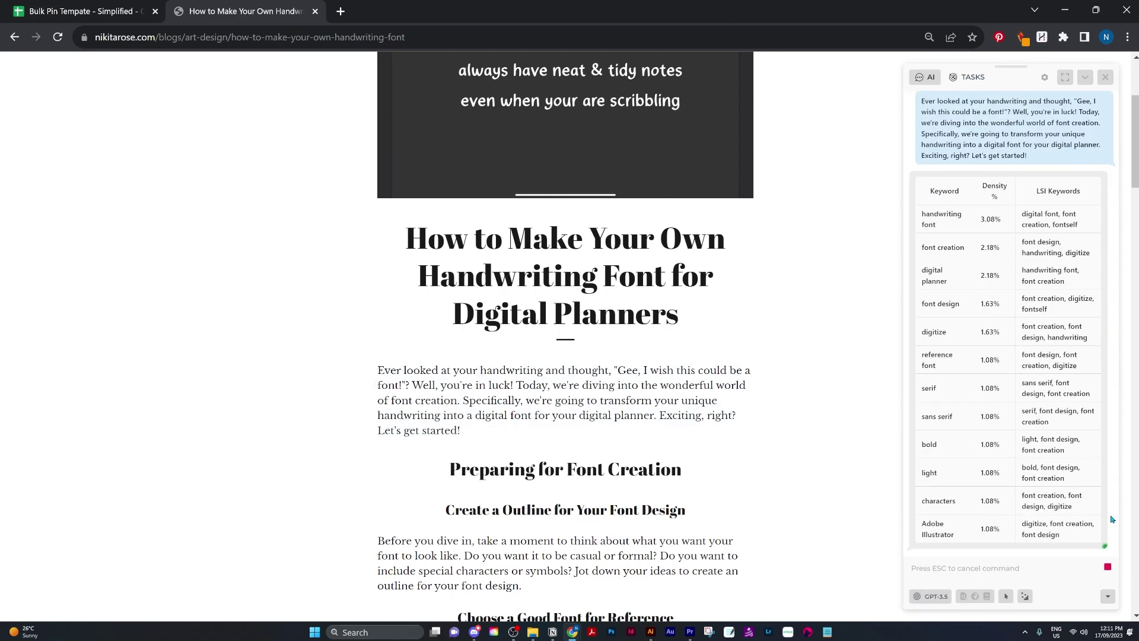
pyautogui.press('Escape')
# Step: Generate a text summary of the page with HARPA's Summary command, shorten it and copy it to the clipboard
pyautogui.write('/sum')
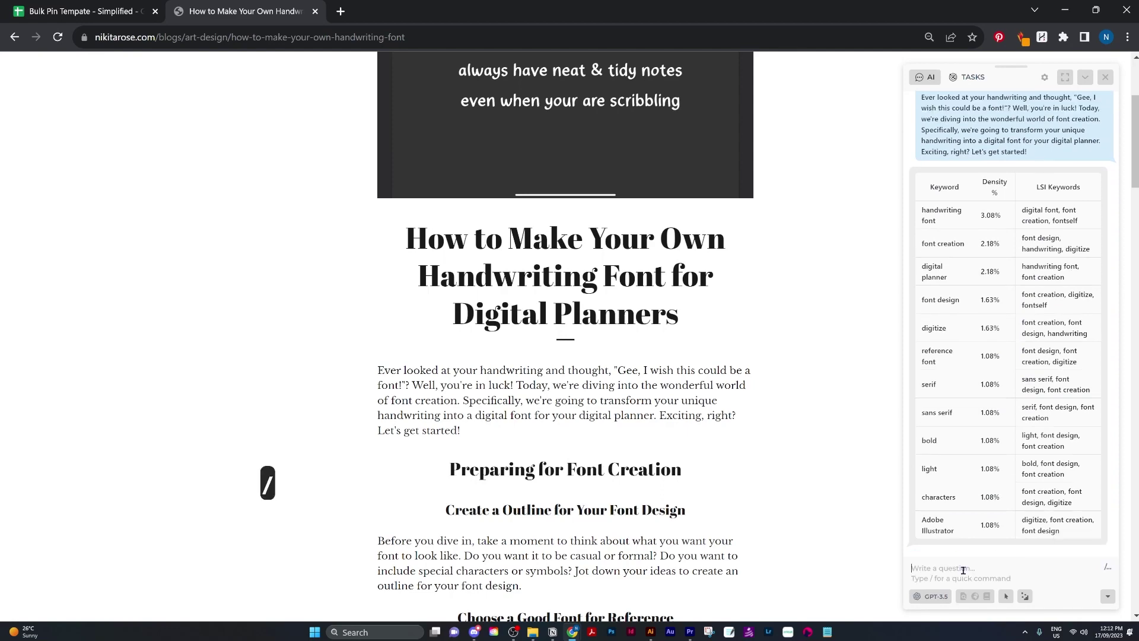
pyautogui.press('Return')
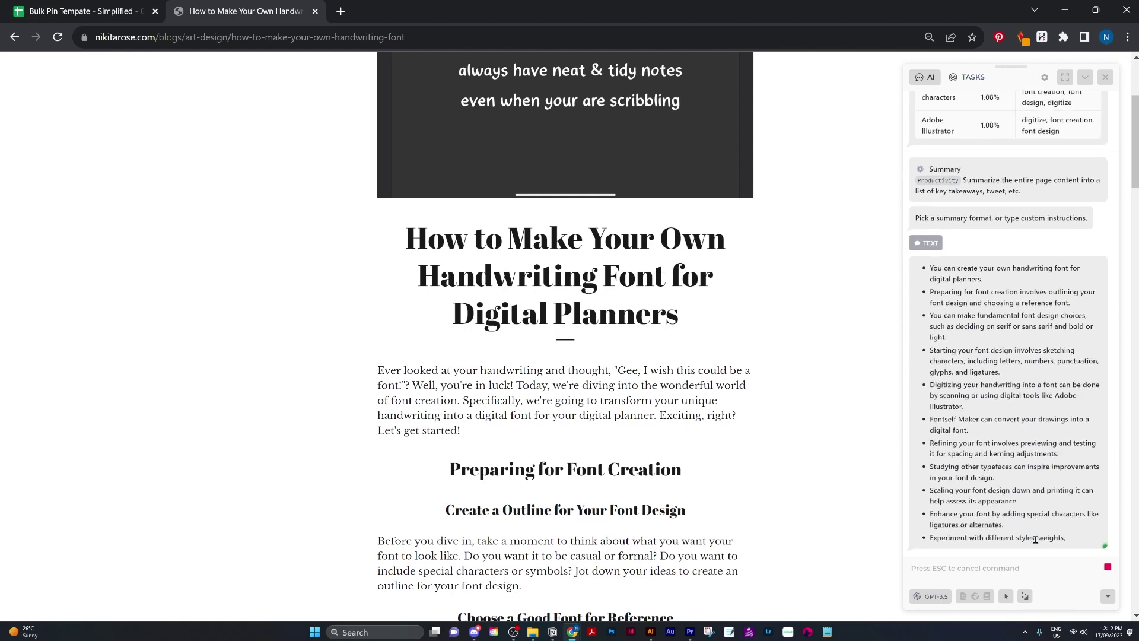
pyautogui.click(1029, 520)
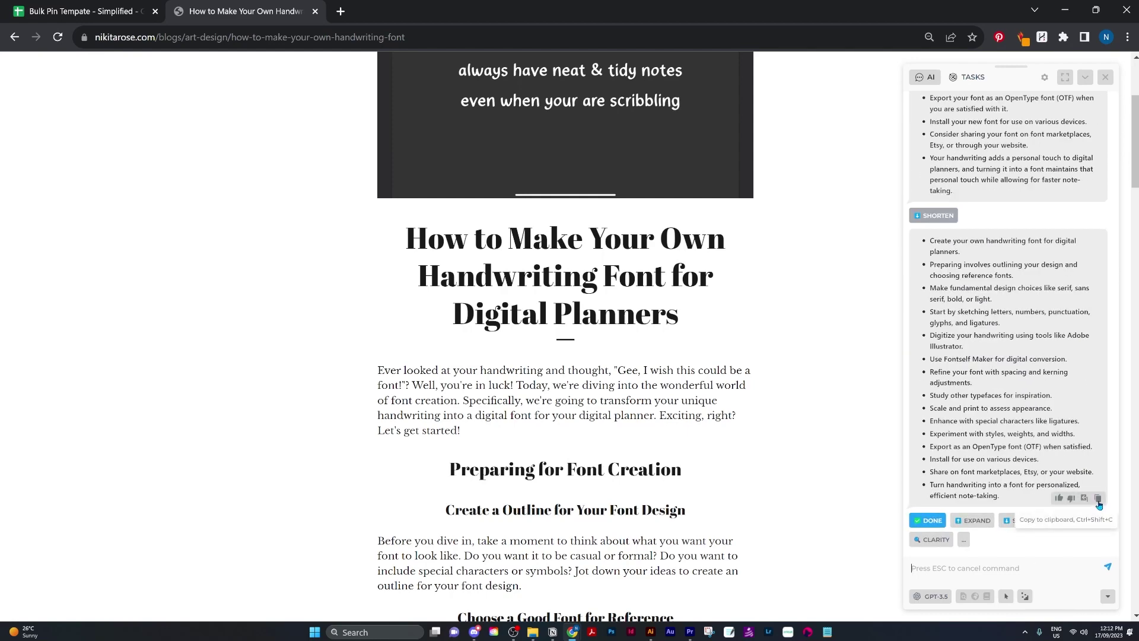
# Step: Switch to the Notion prompt page and paste the shortened summary as bullets under Main Points
pyautogui.click(552, 632)
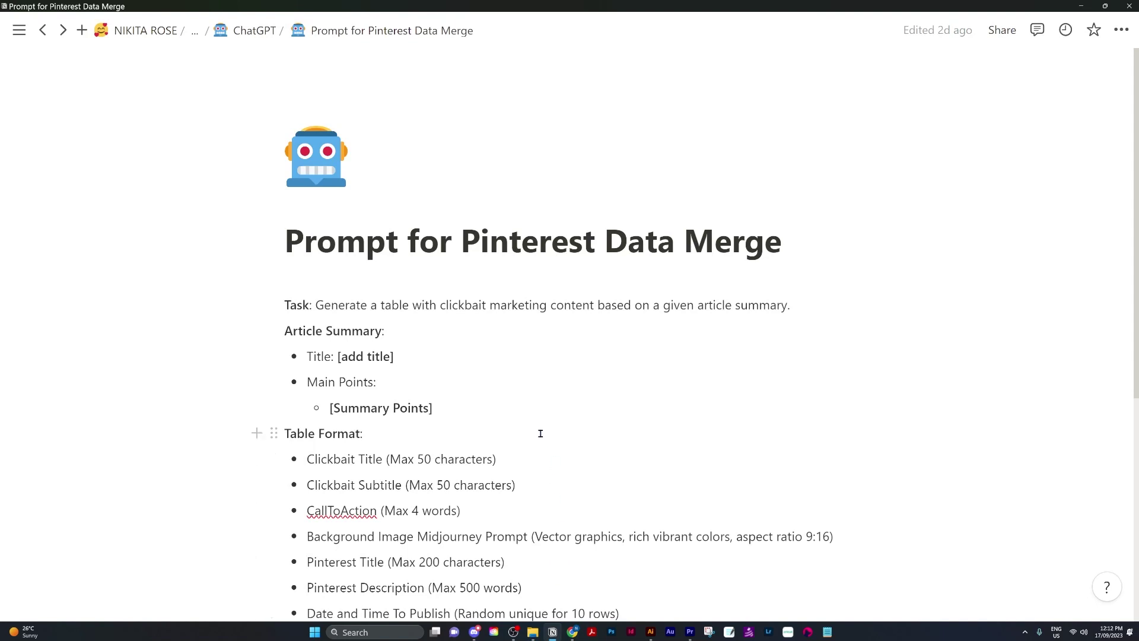
pyautogui.moveTo(330, 408); pyautogui.dragTo(456, 416)
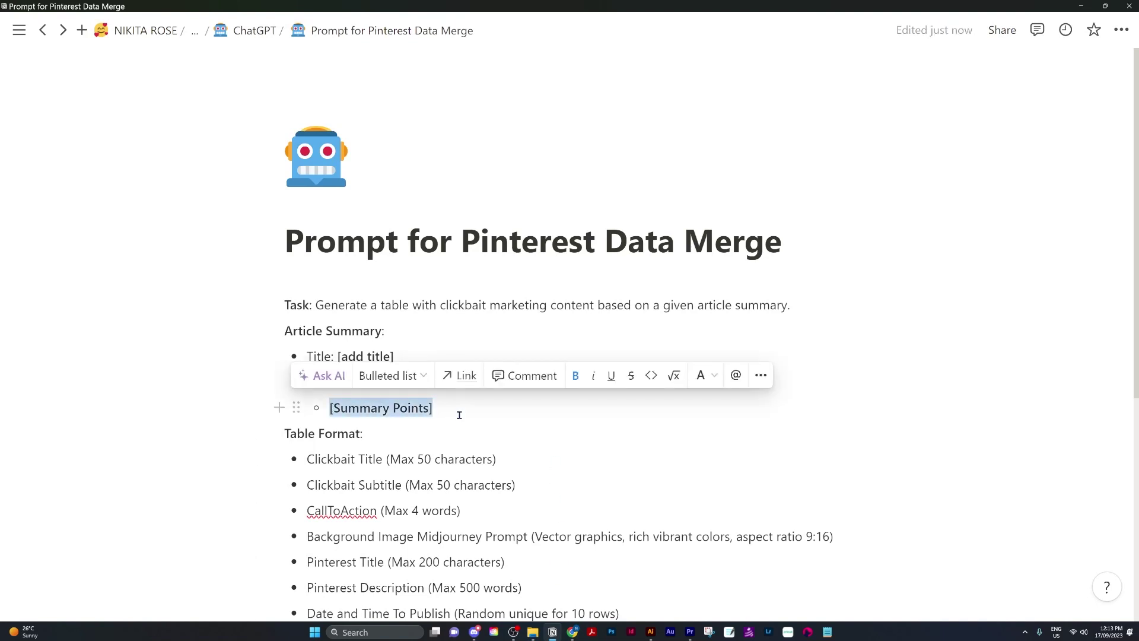
pyautogui.press('super+v')
pyautogui.click(423, 490)
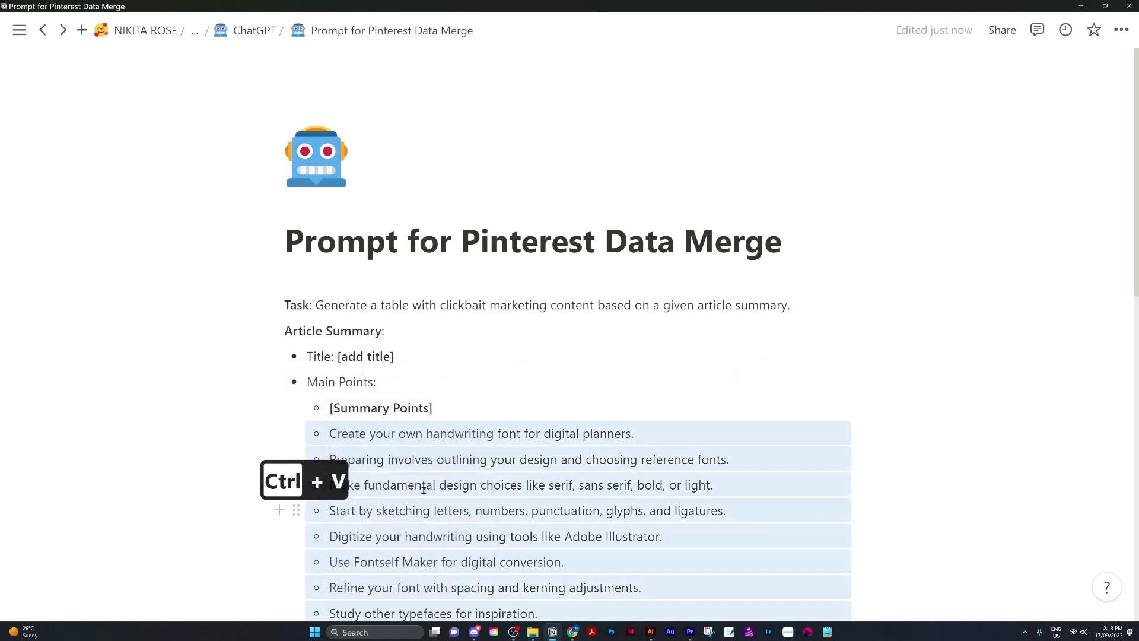
# Step: Delete the [Summary Points] placeholder and its empty bullet above the pasted points
pyautogui.moveTo(450, 411); pyautogui.dragTo(336, 407)
pyautogui.press('BackSpace')
pyautogui.press('BackSpace')
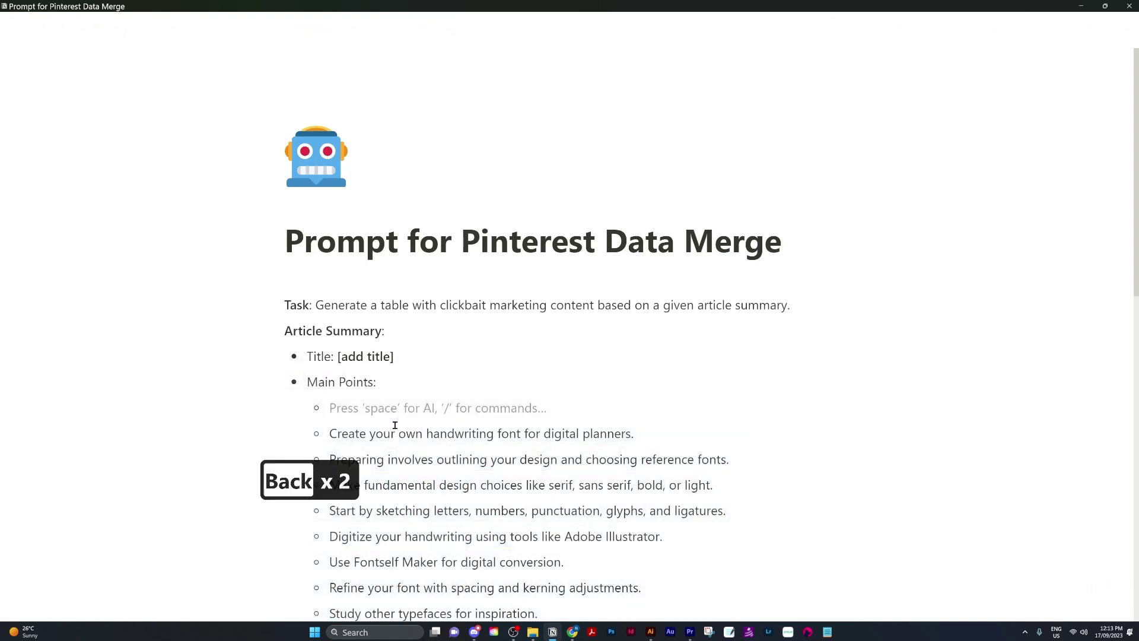
pyautogui.press('BackSpace')
pyautogui.press('BackSpace')
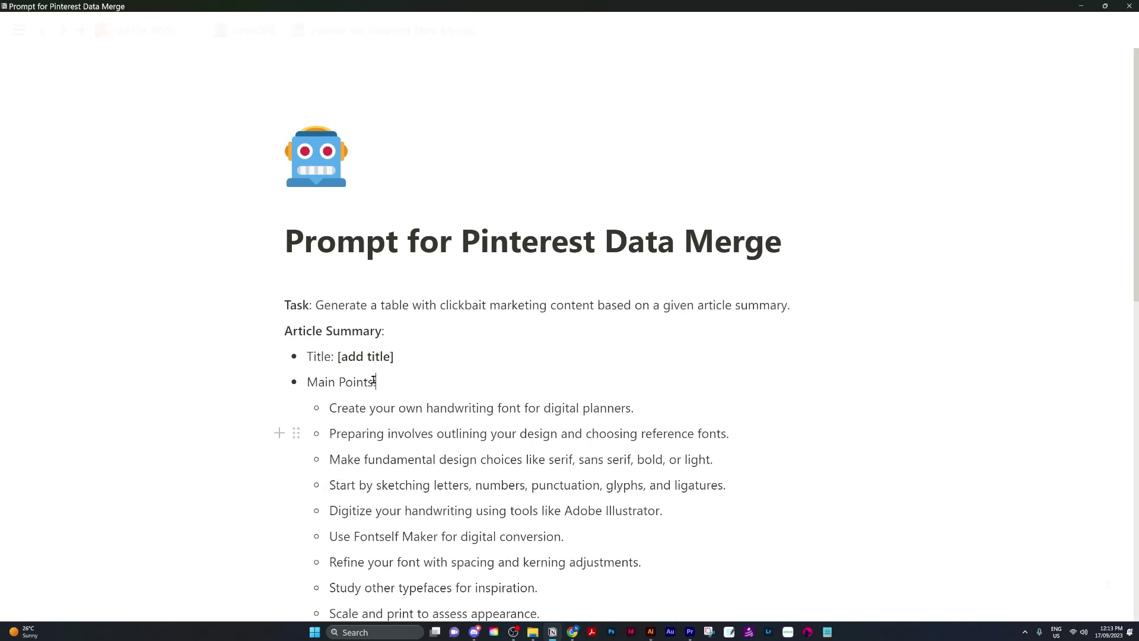
# Step: Replace the [add title] placeholder with "How to Make Your Own Handwriting Font for Digital Planners"
pyautogui.scroll(-5, 433, 416)
pyautogui.scroll(5, 473, 403)
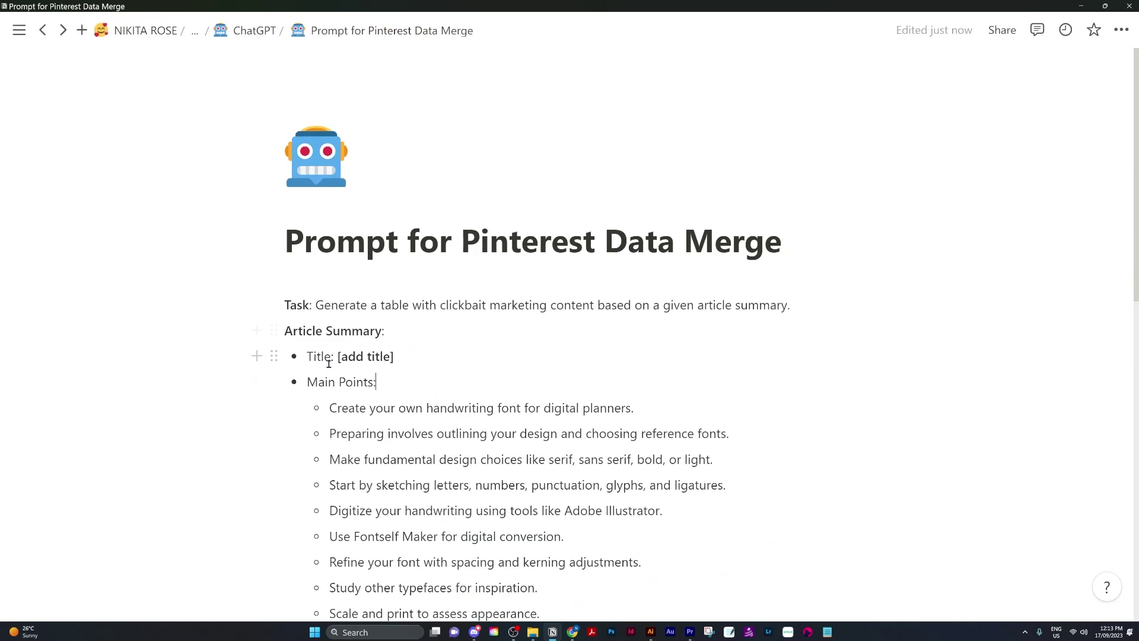
pyautogui.moveTo(338, 356); pyautogui.dragTo(394, 357)
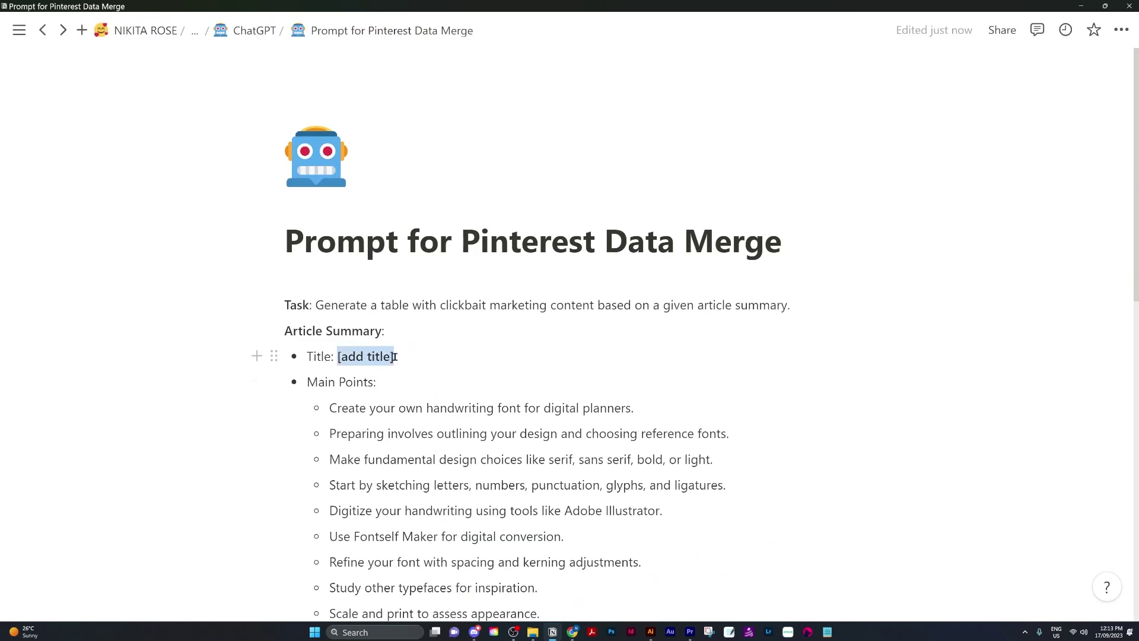
pyautogui.hotkey('ctrl', 'v')
# Step: Paste the keyword density table from the clipboard history below the Output Requirement list
pyautogui.scroll(-10, 605, 374)
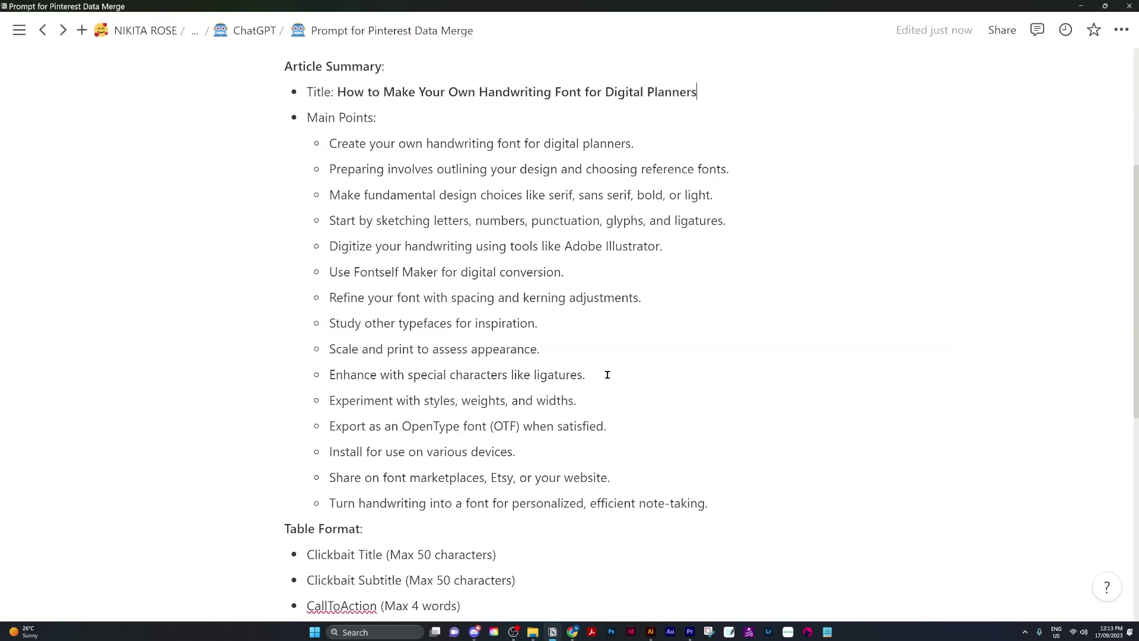
pyautogui.click(325, 430)
pyautogui.press('super+v')
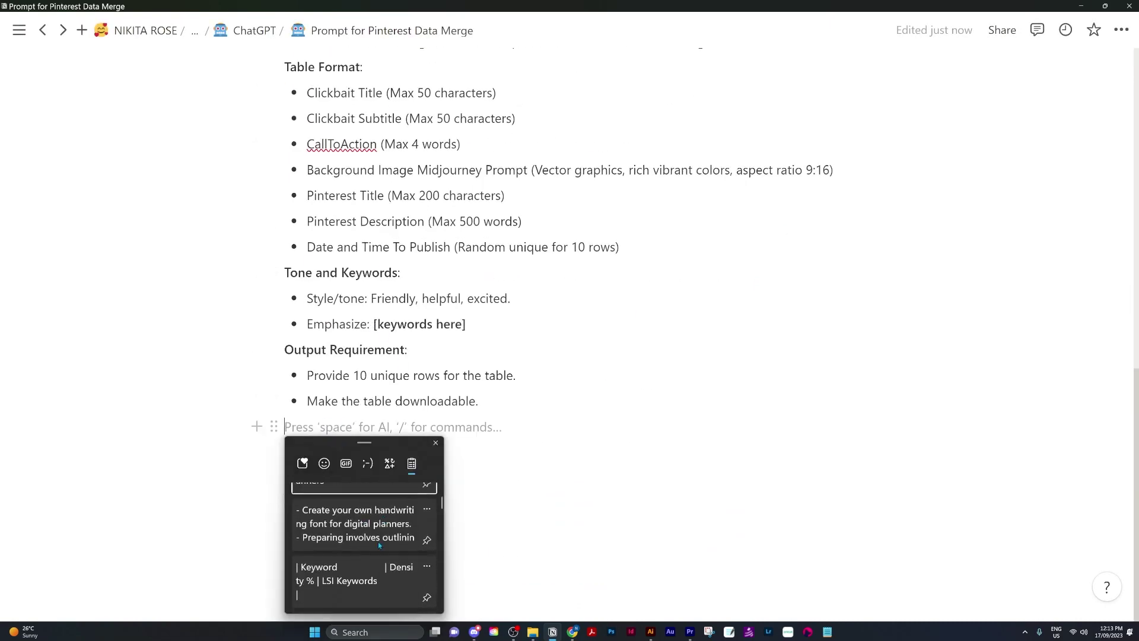
pyautogui.click(356, 525)
# Step: Replace the [keywords here] placeholder with the LSI keywords "digital font, font creation, fontself" copied from the table
pyautogui.click(547, 290)
pyautogui.moveTo(484, 262); pyautogui.dragTo(651, 262)
pyautogui.hotkey('ctrl', 'c')
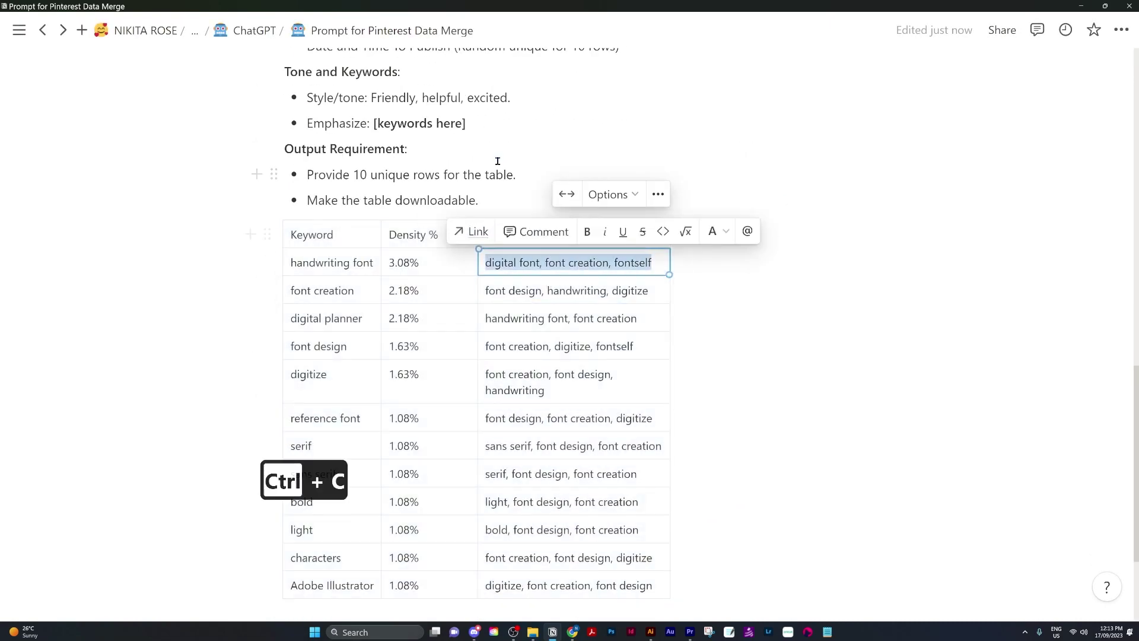
pyautogui.scroll(1, 478, 238)
pyautogui.moveTo(374, 190); pyautogui.dragTo(467, 190)
pyautogui.hotkey('ctrl', 'v')
# Step: Copy "handwriting font" from the keyword table and append it to the Emphasize line after a comma
pyautogui.moveTo(373, 329); pyautogui.dragTo(290, 328)
pyautogui.hotkey('ctrl', 'c')
pyautogui.click(631, 189)
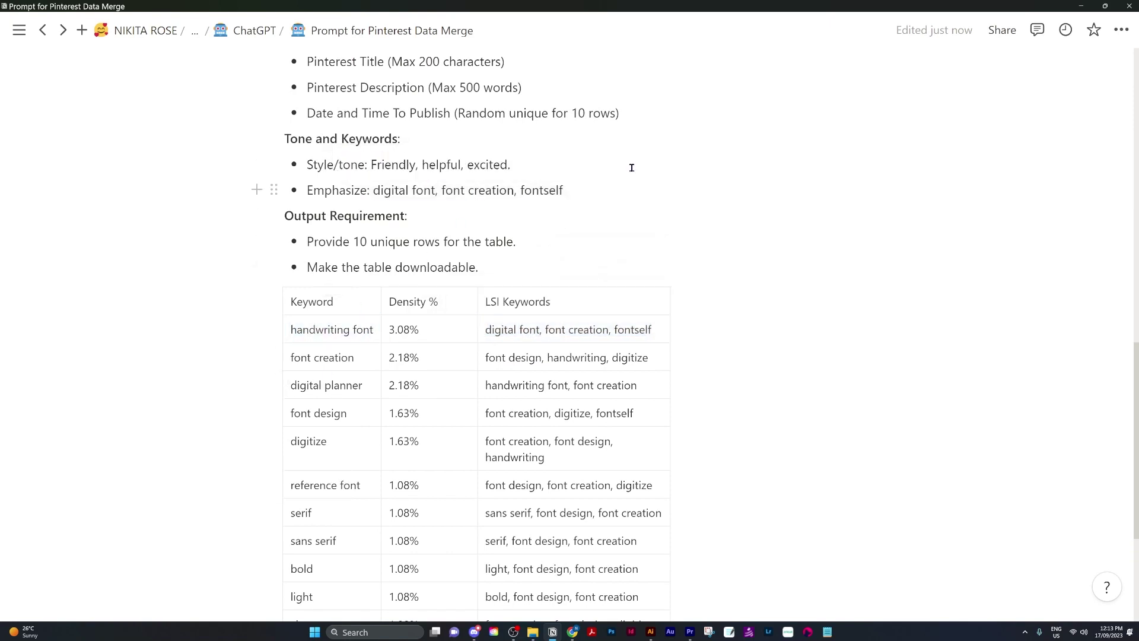
pyautogui.write(',')
pyautogui.hotkey('ctrl', 'v')
# Step: Append "font creation" from the keyword table to the Emphasize line and fix the spacing after its comma
pyautogui.moveTo(356, 357); pyautogui.dragTo(288, 356)
pyautogui.hotkey('ctrl', 'c')
pyautogui.click(748, 187)
pyautogui.write(',')
pyautogui.hotkey('ctrl', 'v')
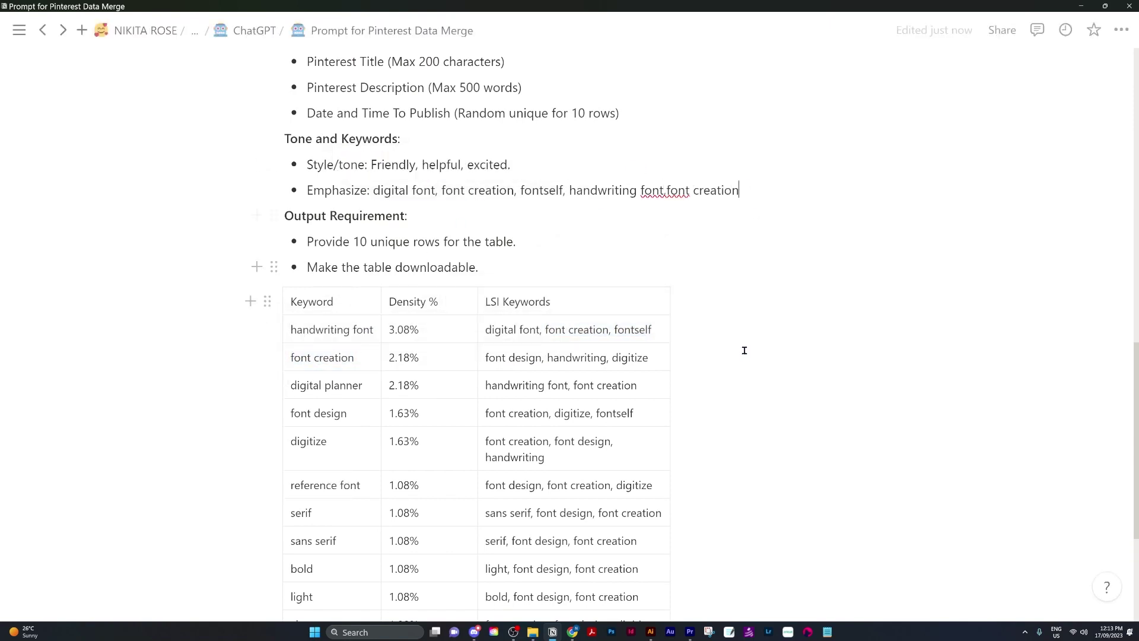
pyautogui.click(667, 189)
# Step: Copy "Adobe Illustrator" from the keyword table and append it to the Emphasize line after a comma
pyautogui.scroll(-3, 459, 452)
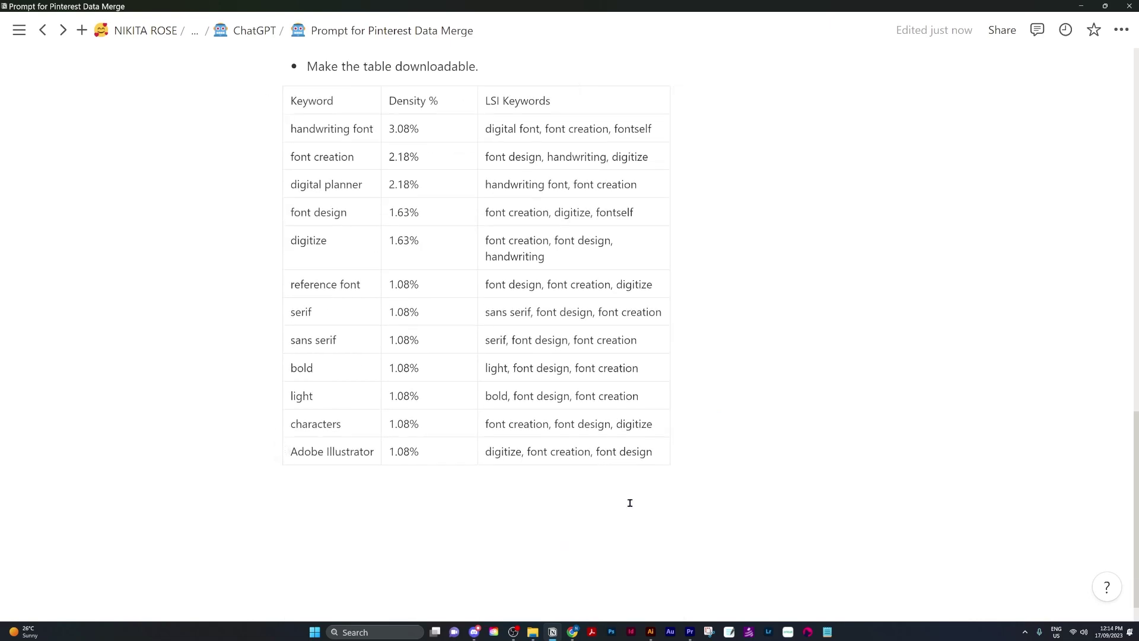
pyautogui.moveTo(375, 450); pyautogui.dragTo(290, 449)
pyautogui.hotkey('ctrl', 'c')
pyautogui.scroll(4, 629, 416)
pyautogui.click(796, 261)
pyautogui.write(',')
pyautogui.hotkey('ctrl', 'v')
pyautogui.scroll(-3, 796, 271)
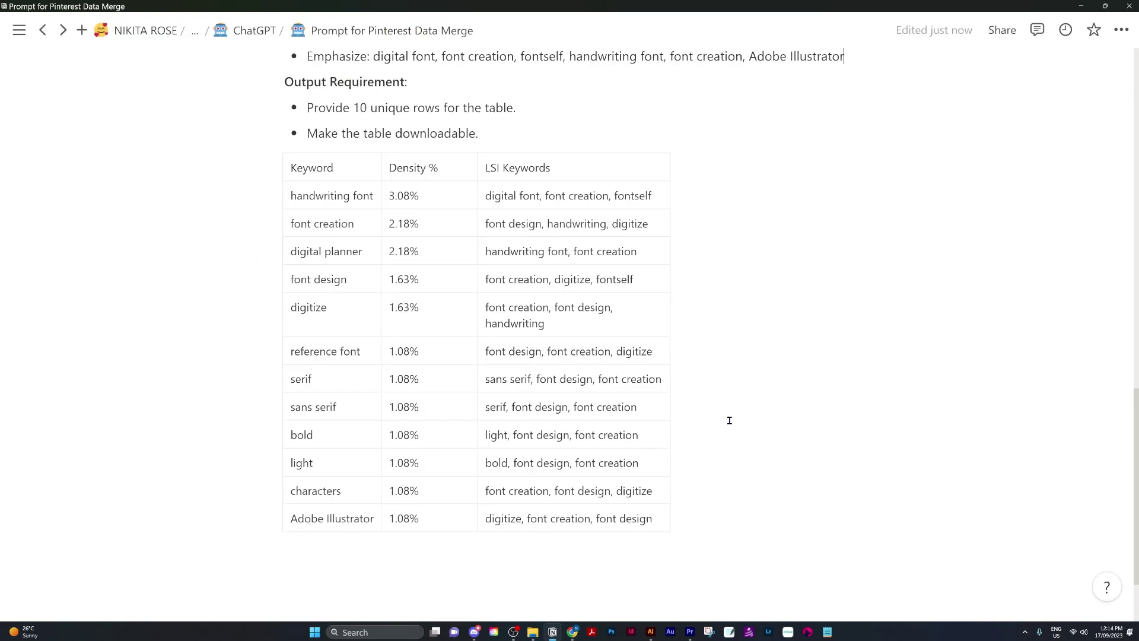
# Step: Delete the keyword table below the prompt and copy the whole prompt text from Task to Output Requirement
pyautogui.press('Delete')
pyautogui.moveTo(479, 427); pyautogui.dragTo(231, 353)
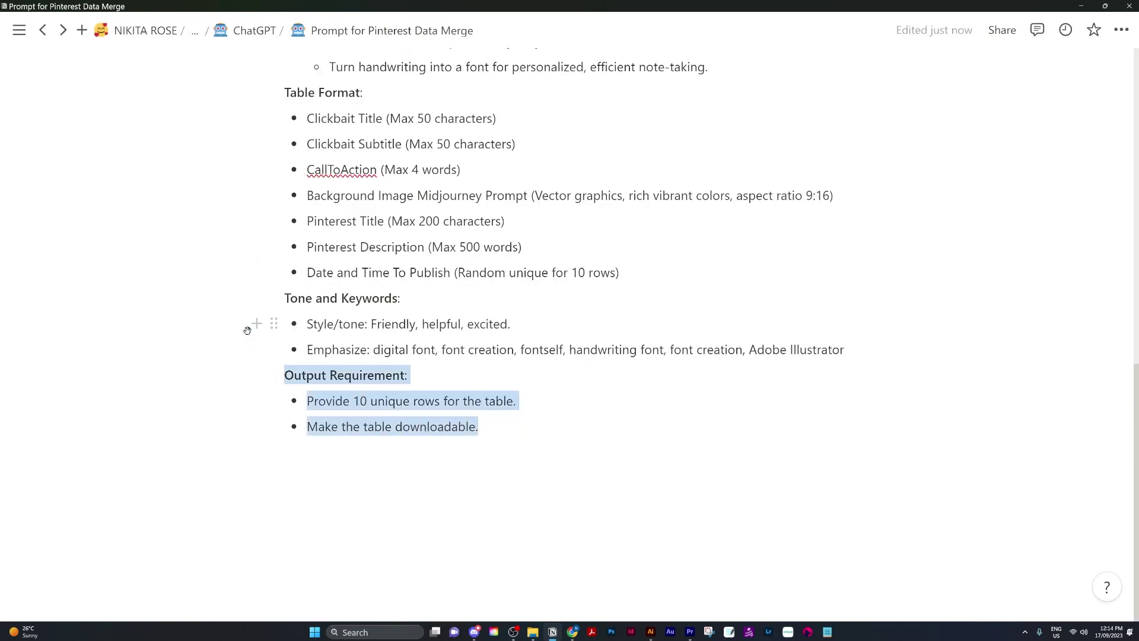
pyautogui.hotkey('shift', 'Up')
pyautogui.hotkey('shift', 'Up')
pyautogui.hotkey('shift', 'Up')
pyautogui.hotkey('shift', 'Up')
pyautogui.hotkey('shift', 'Up')
pyautogui.hotkey('shift', 'Up')
pyautogui.hotkey('shift', 'Up')
pyautogui.hotkey('shift', 'Up')
pyautogui.hotkey('shift', 'Up')
pyautogui.hotkey('shift', 'Up')
pyautogui.hotkey('shift', 'Up')
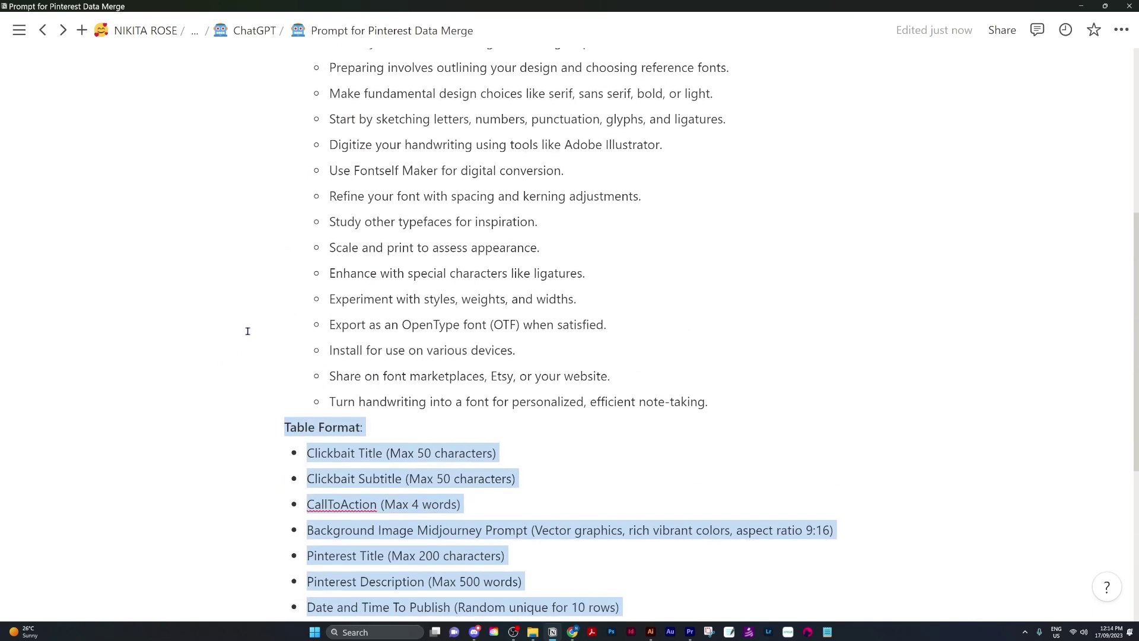
pyautogui.scroll(5, 248, 330)
pyautogui.moveTo(247, 330); pyautogui.dragTo(279, 271)
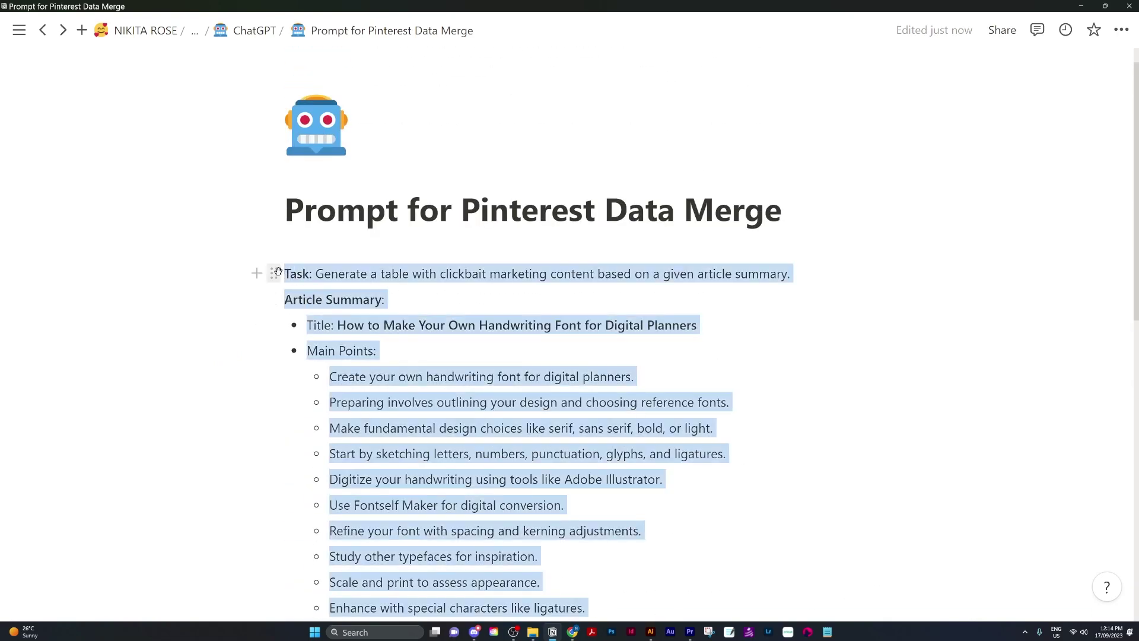
pyautogui.hotkey('ctrl', 'c')
# Step: Switch to ChatGPT, submit the copied prompt in the new GPT-4 chat and download the generated table
pyautogui.hotkey('alt', 'Tab')
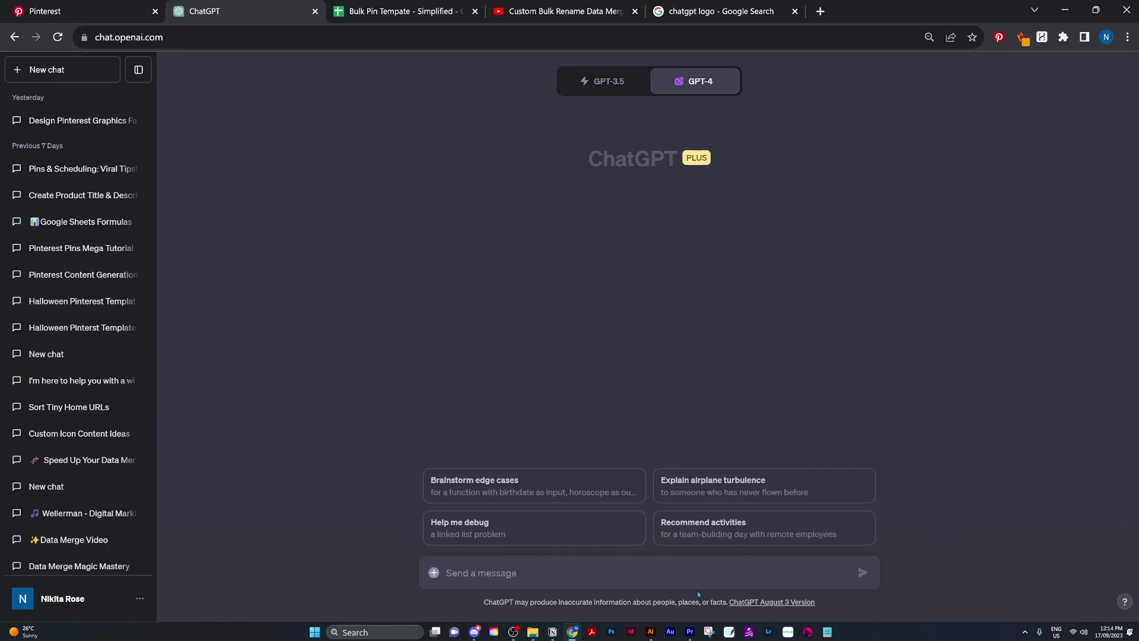
pyautogui.hotkey('ctrl', 'v')
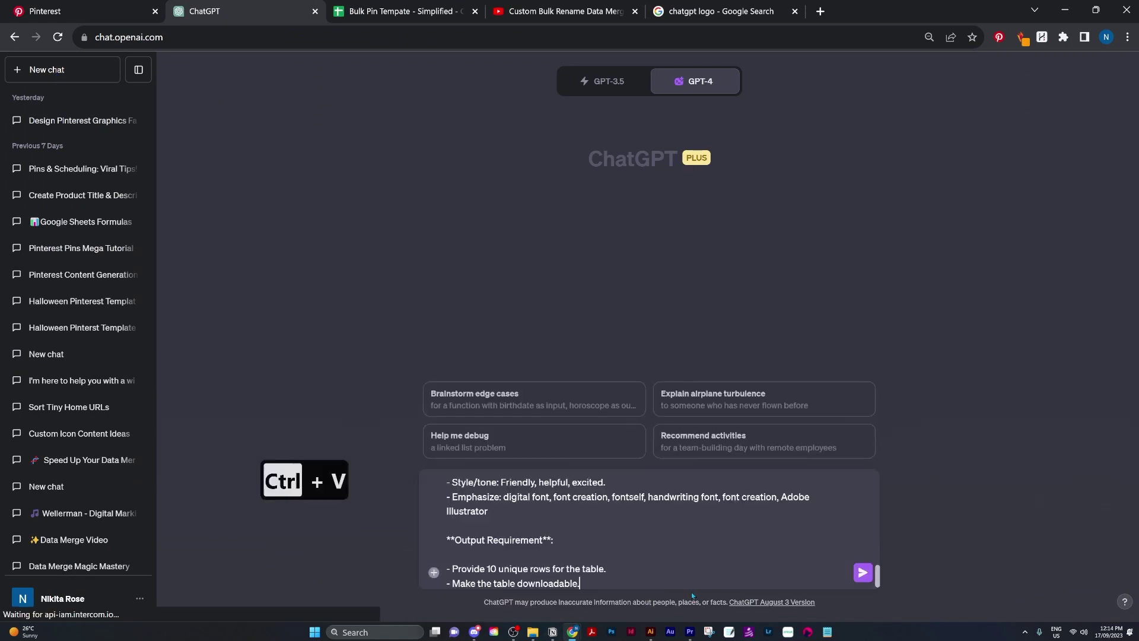
pyautogui.click(864, 573)
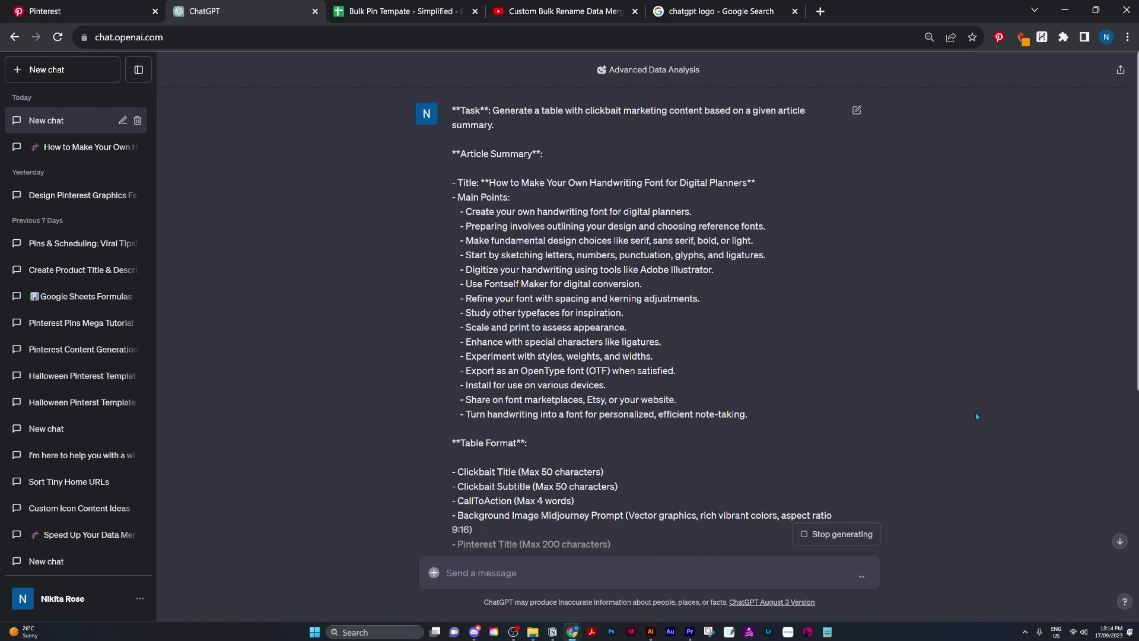
pyautogui.scroll(-7, 973, 429)
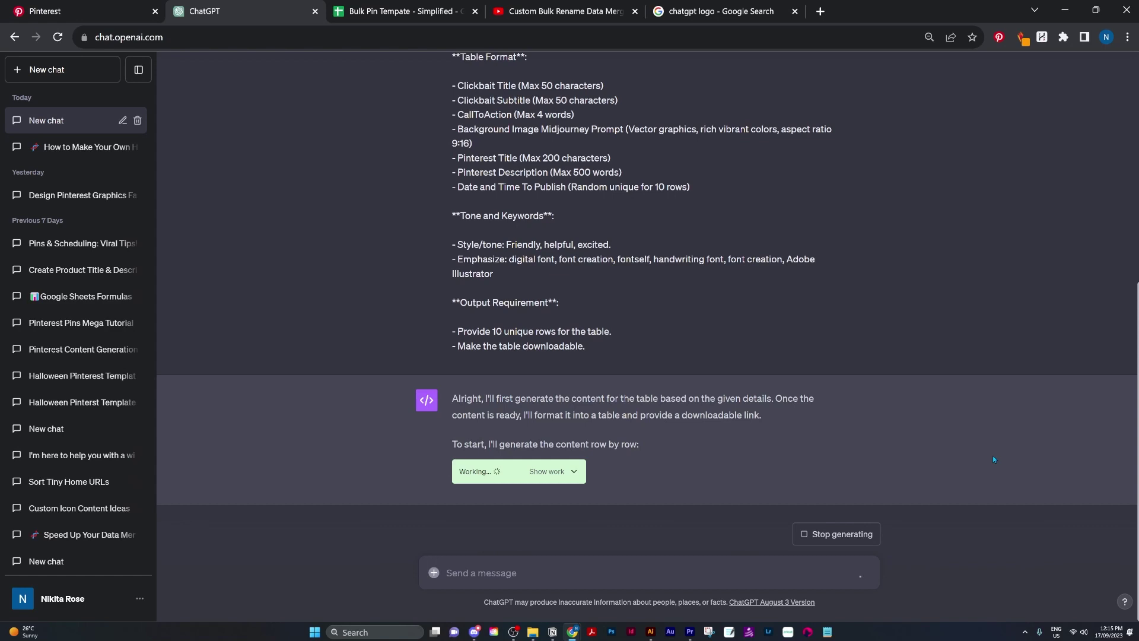
pyautogui.hotkey('ctrl', 'F3')
pyautogui.hotkey('ctrl', 'F3')
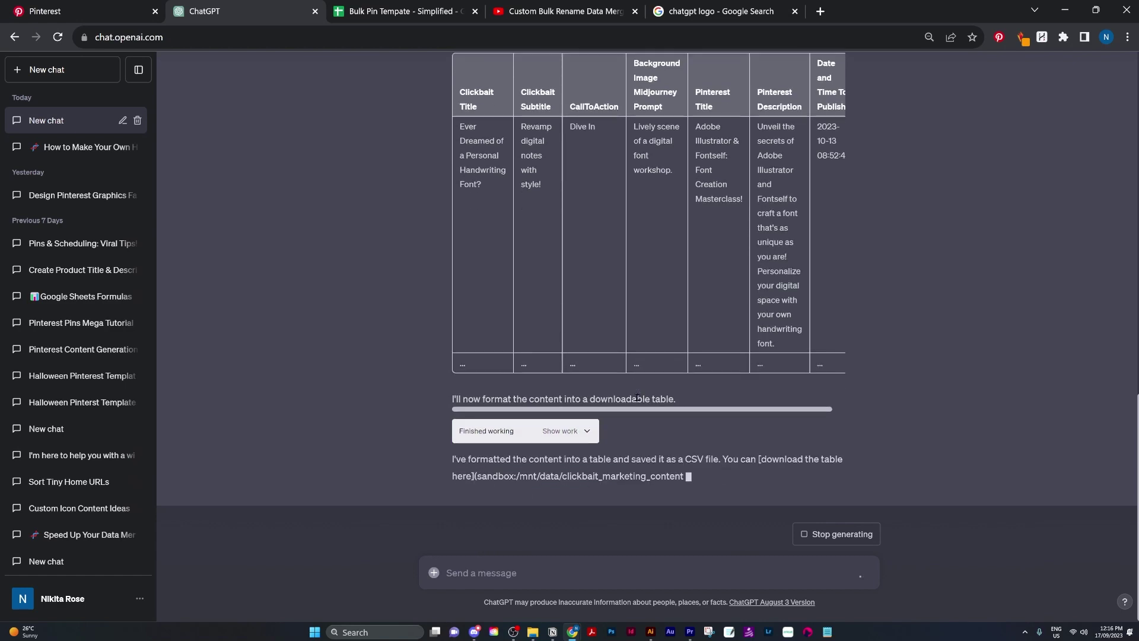
pyautogui.click(789, 430)
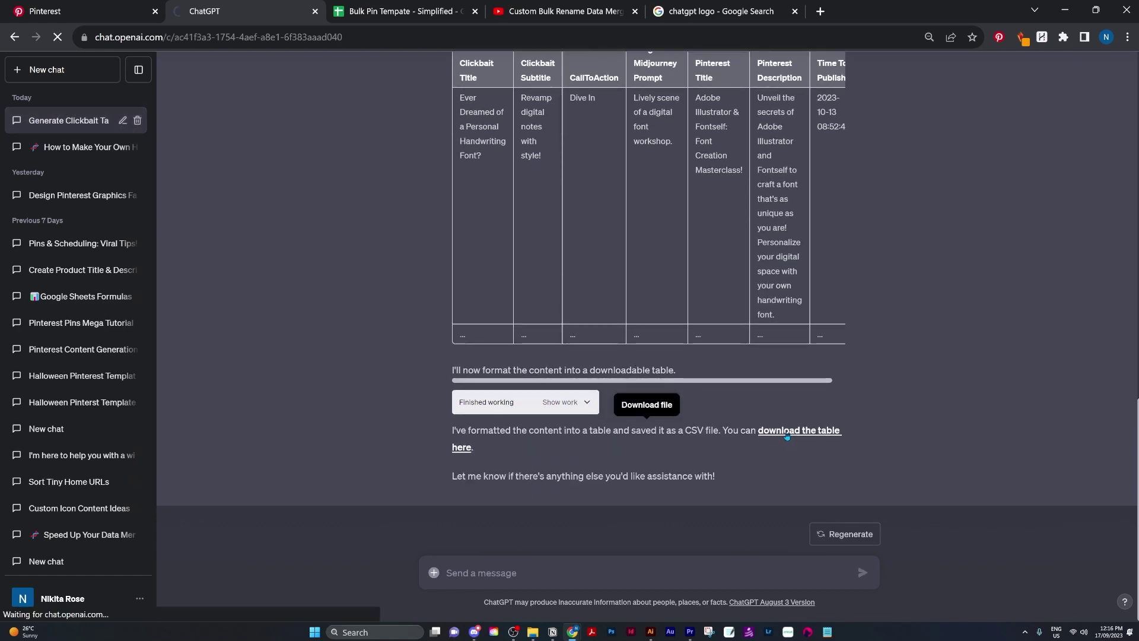
# Step: Switch to the Bulk Pin Tempate - Simplified spreadsheet and clear all the old data from the ChatGPTData sheet
pyautogui.click(368, 13)
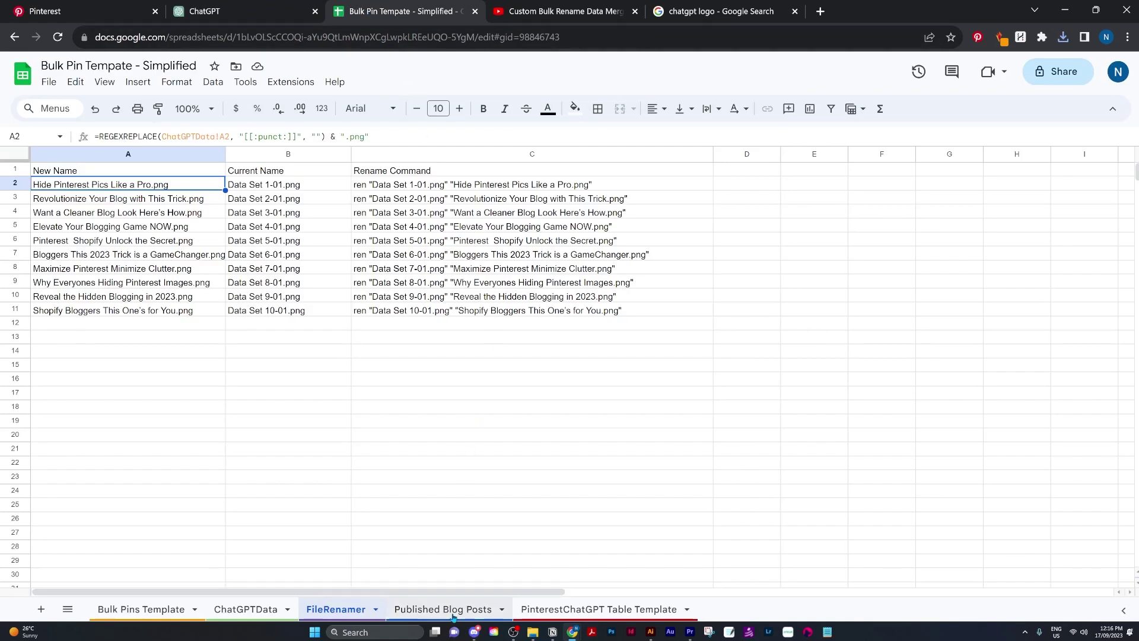
pyautogui.click(254, 611)
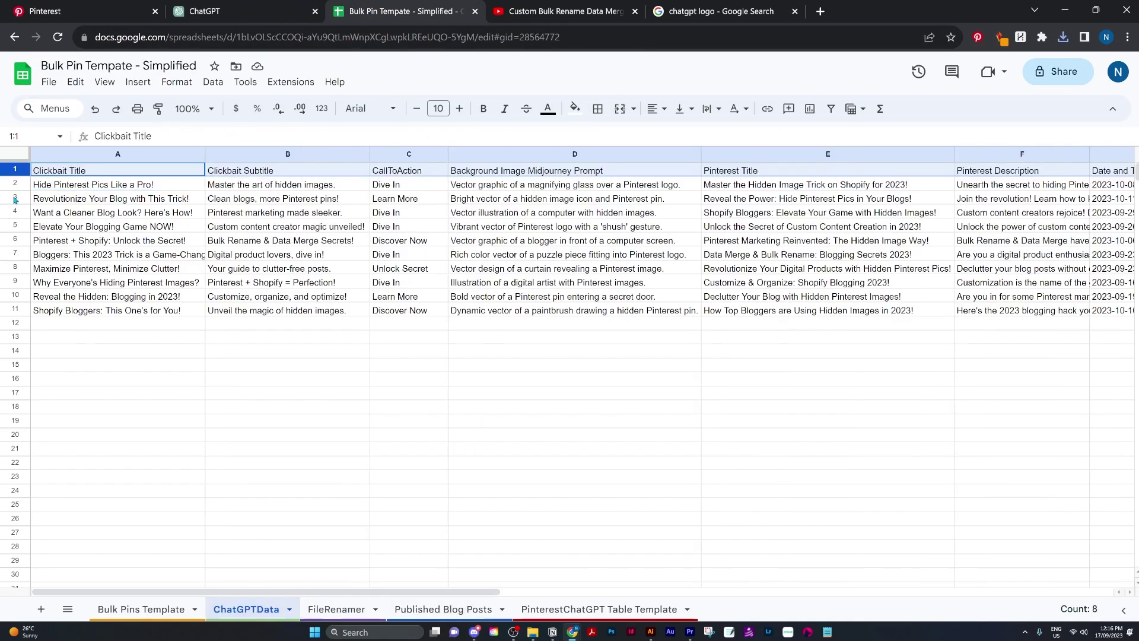
pyautogui.hotkey('ctrl', 'a')
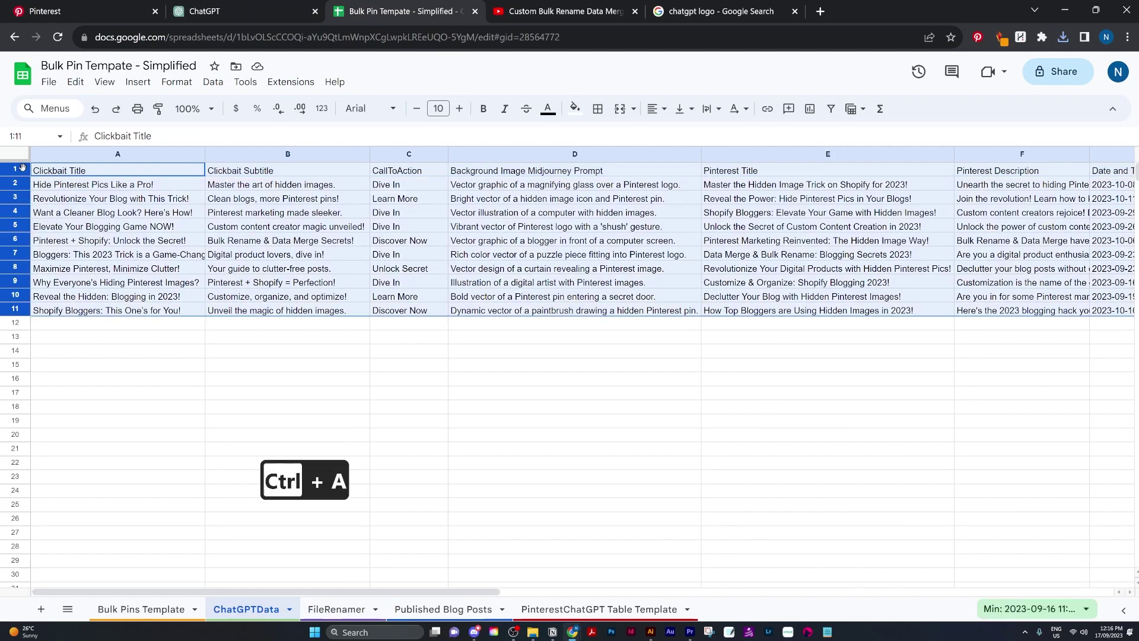
pyautogui.press('Delete')
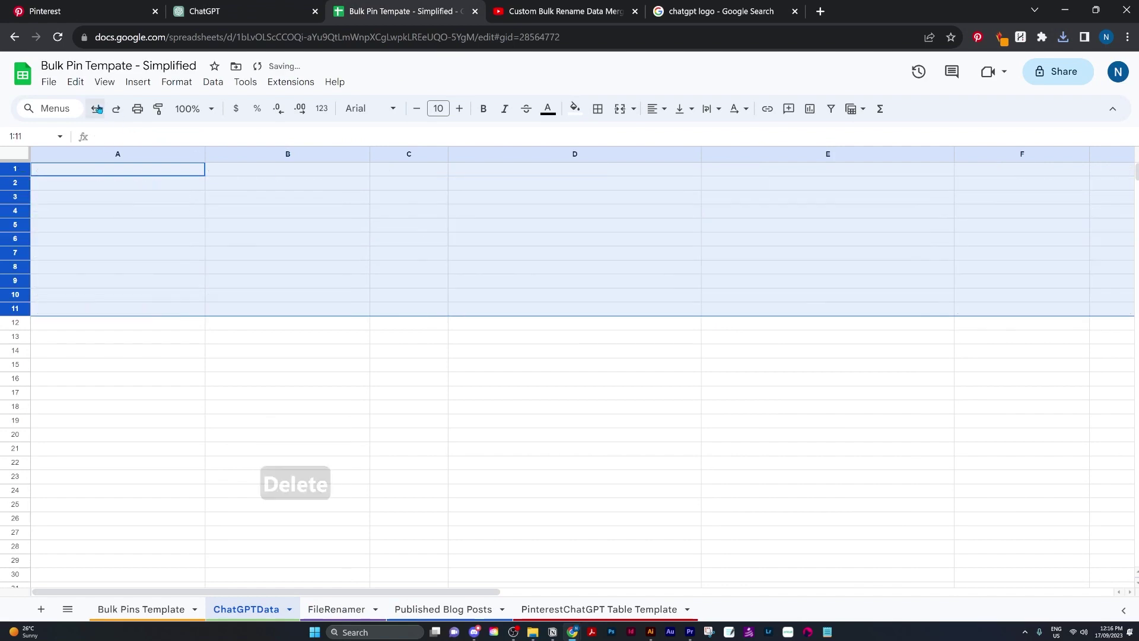
# Step: Import clickbait_marketing_content_table.csv from the Downloads folder, appending it to the current sheet
pyautogui.click(50, 83)
pyautogui.click(72, 152)
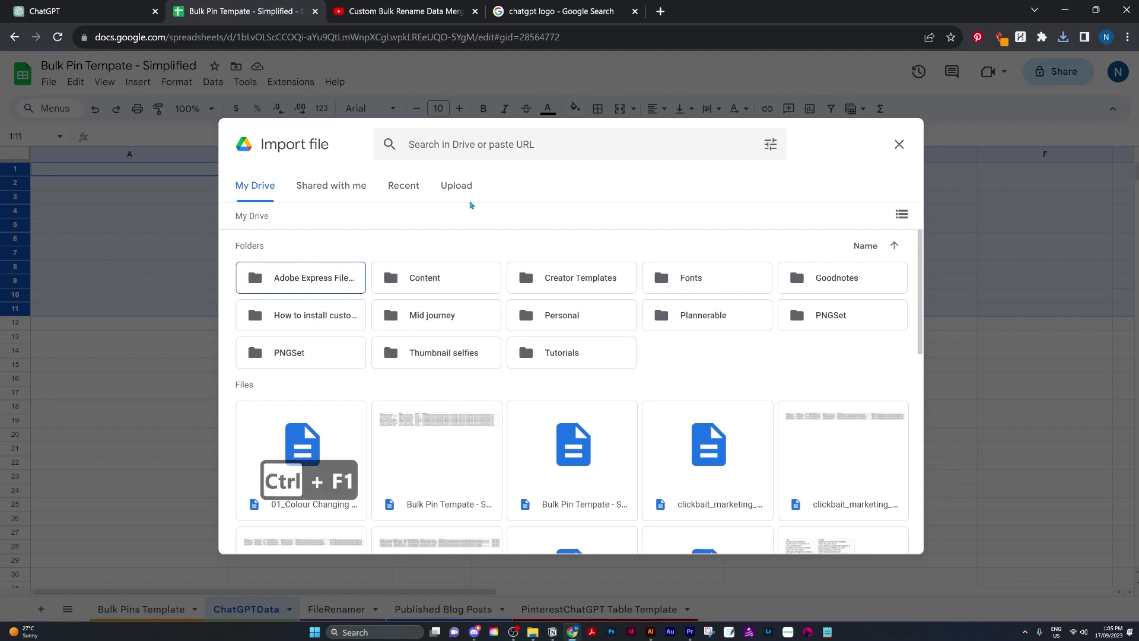
pyautogui.click(467, 185)
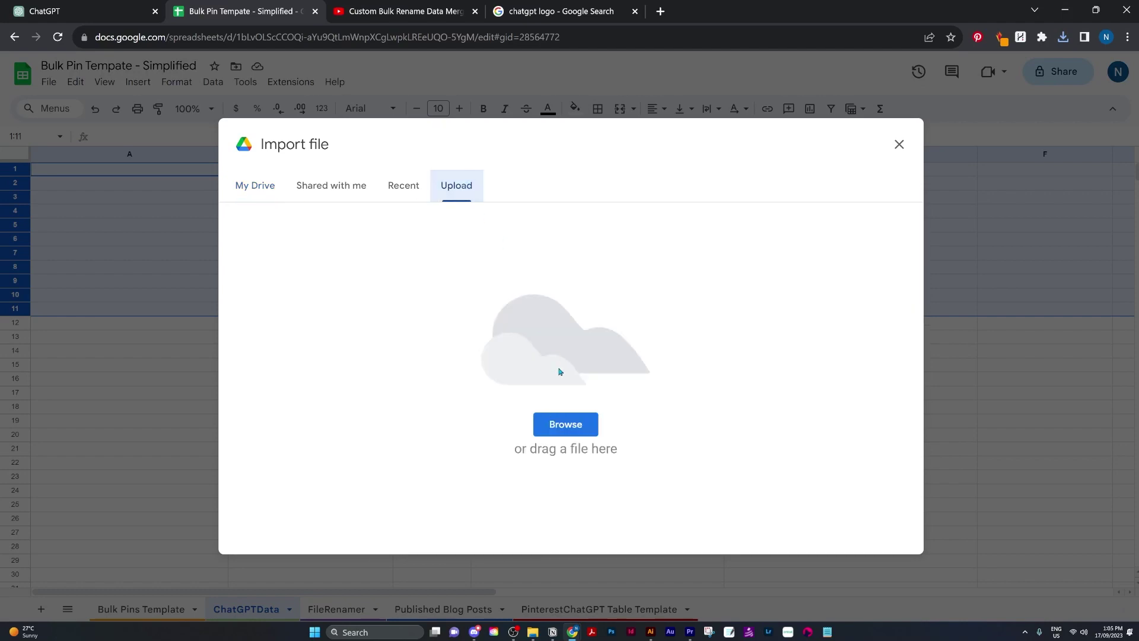
pyautogui.click(569, 432)
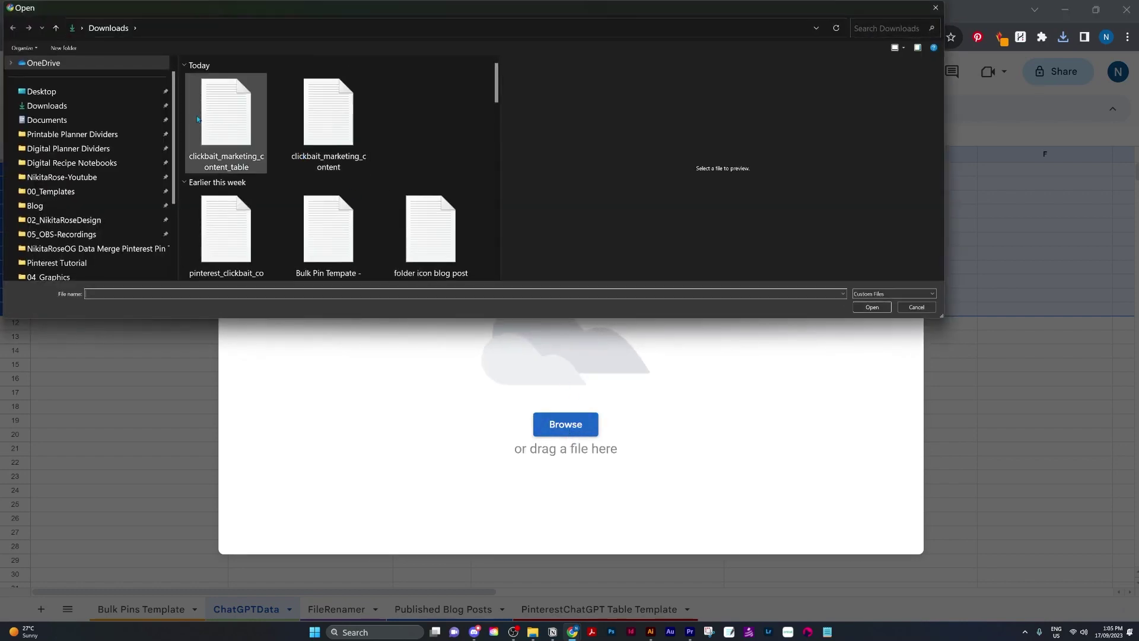
pyautogui.click(226, 113)
pyautogui.click(872, 307)
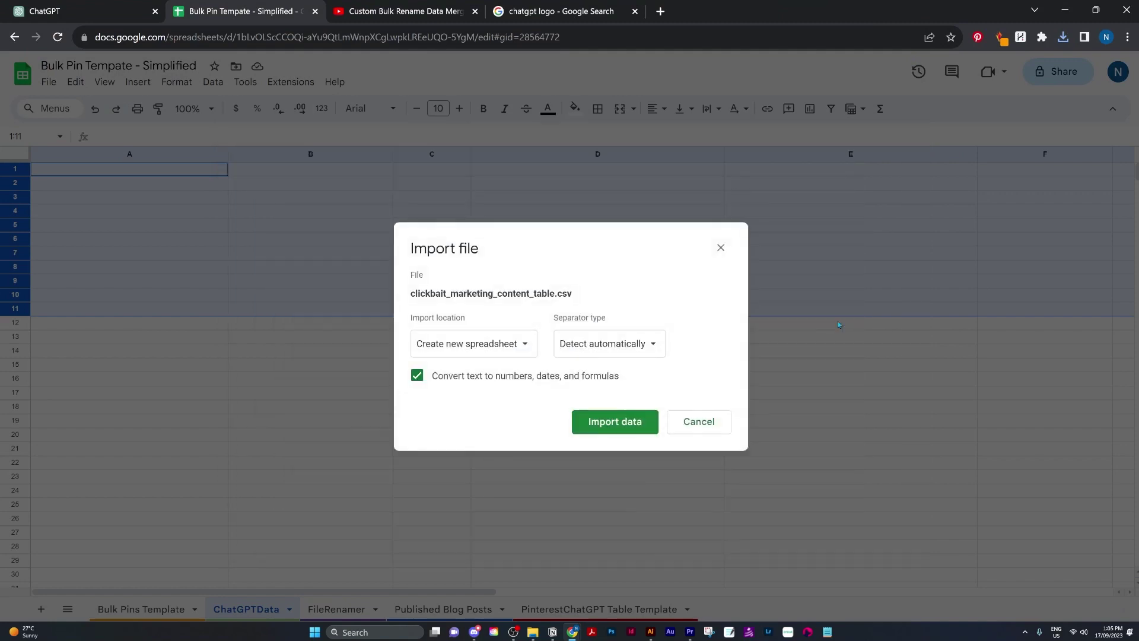
pyautogui.click(514, 342)
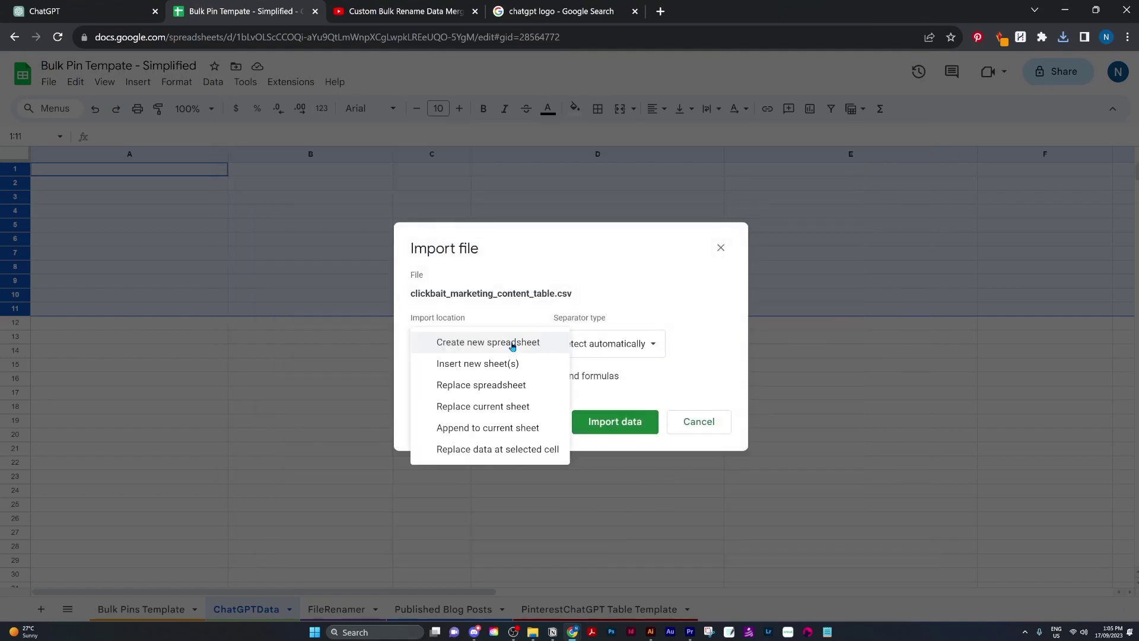
pyautogui.click(522, 427)
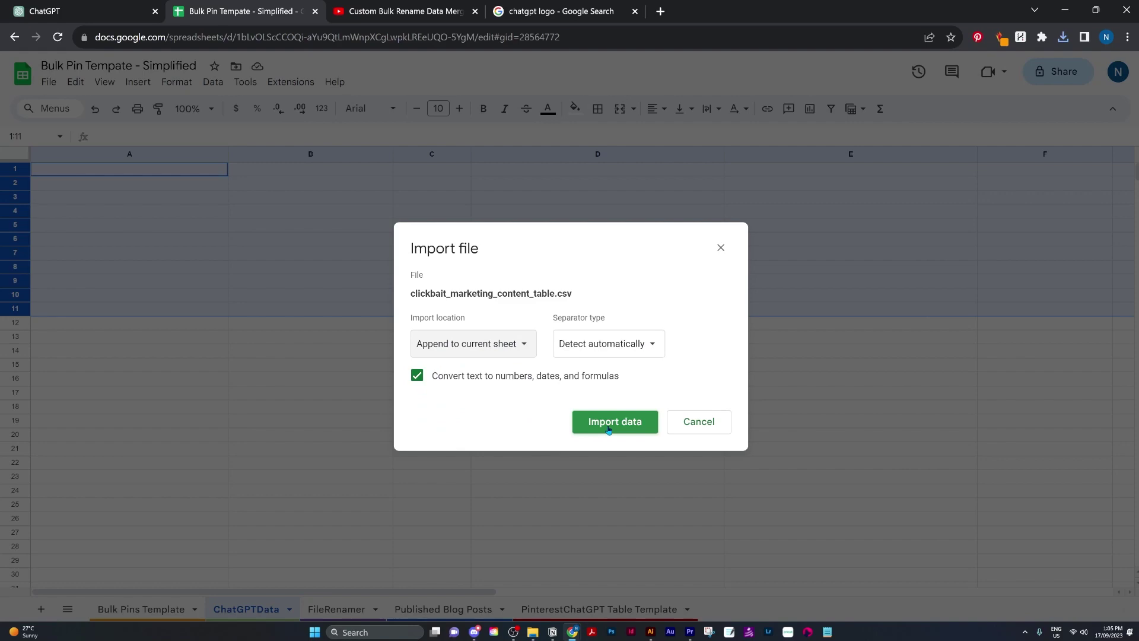
pyautogui.click(608, 427)
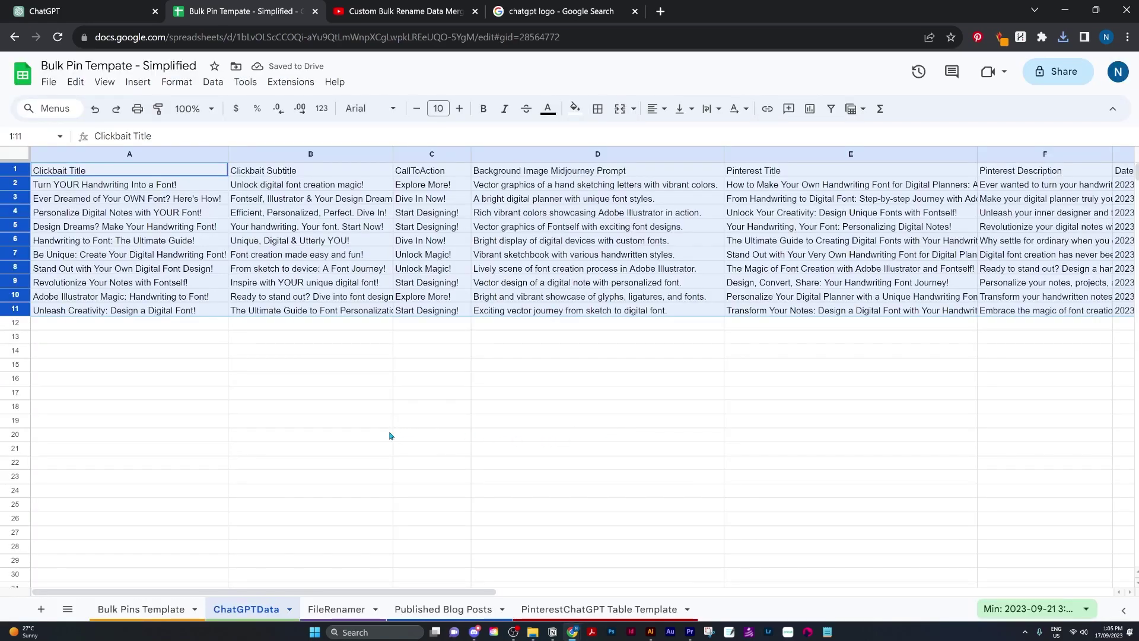
pyautogui.click(374, 416)
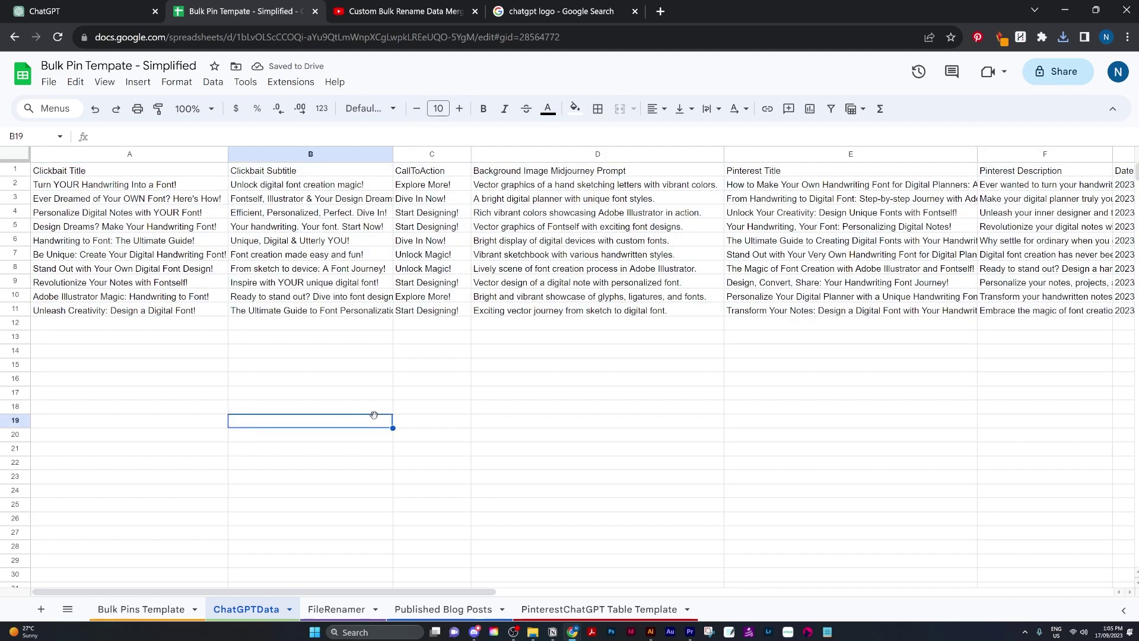
# Step: Auto-fit the width of the Title column on the Bulk Pins Template sheet
pyautogui.click(137, 607)
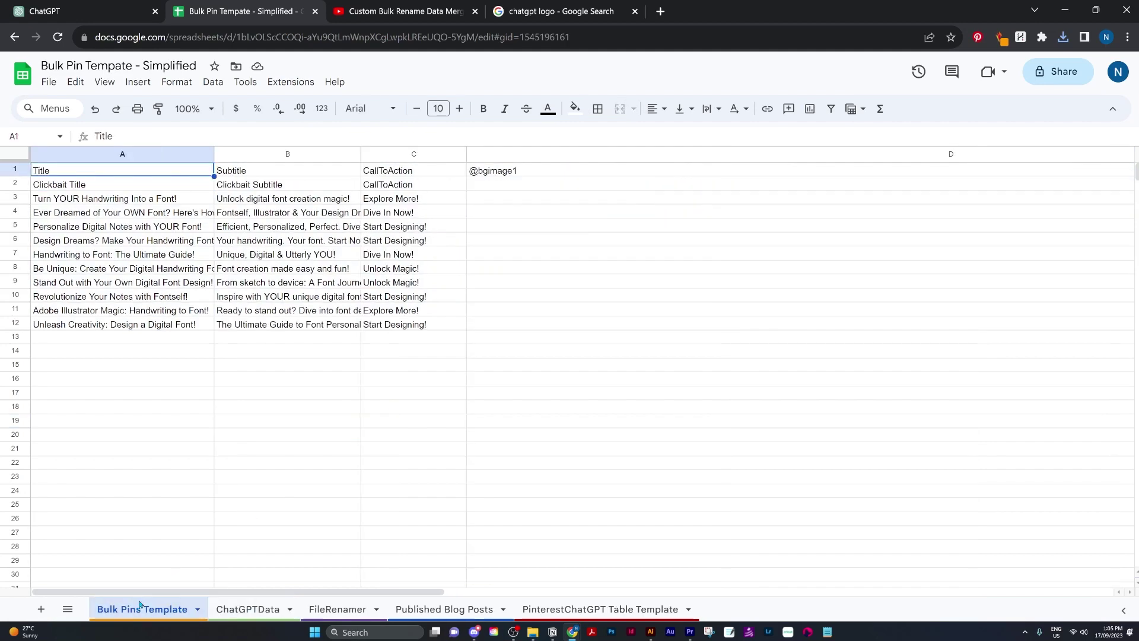
pyautogui.doubleClick(214, 154)
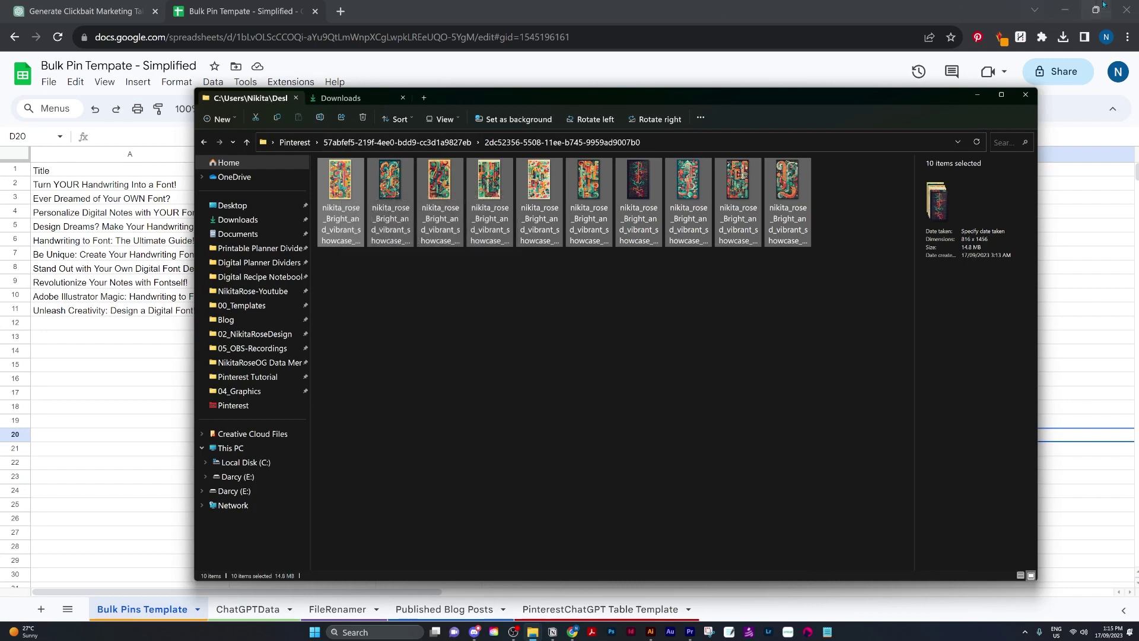
pyautogui.click(1065, 10)
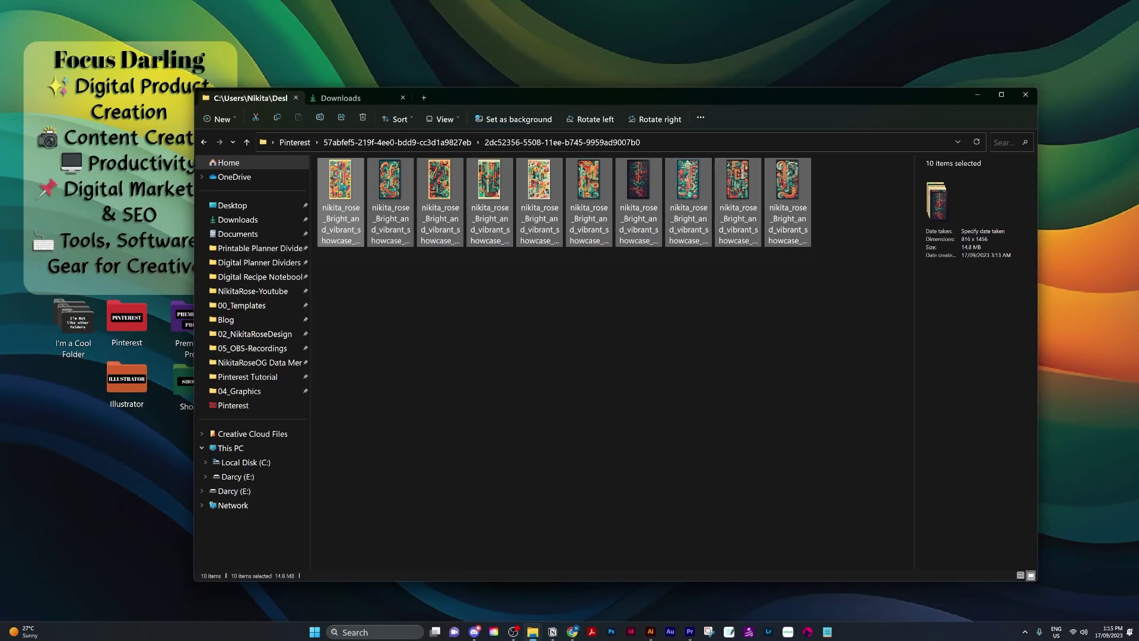
pyautogui.rightClick(344, 185)
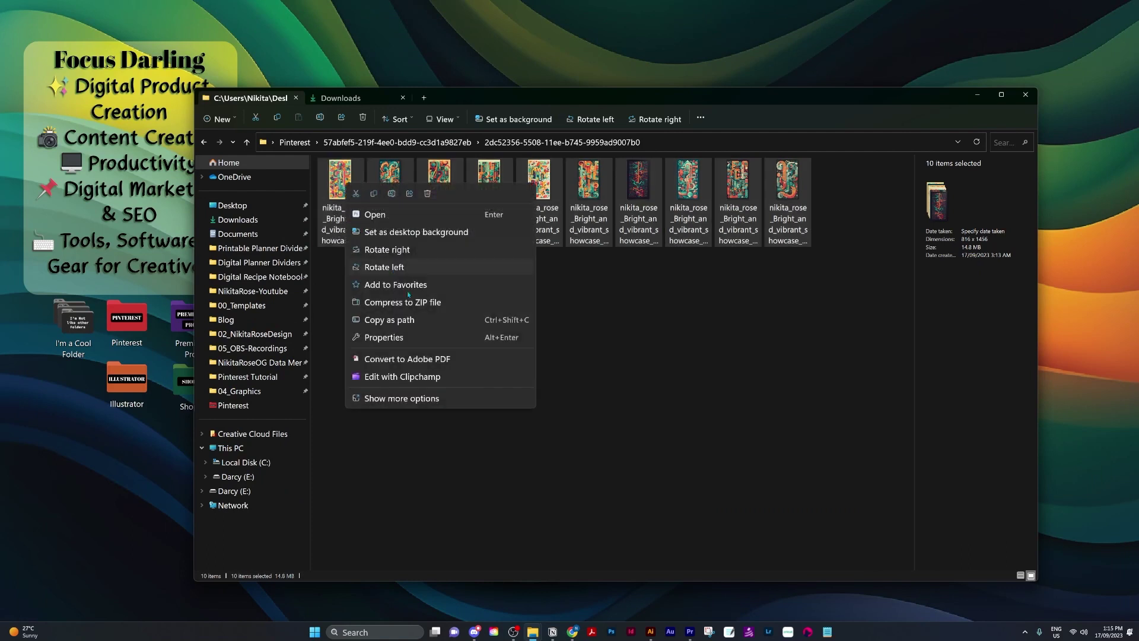
pyautogui.click(423, 321)
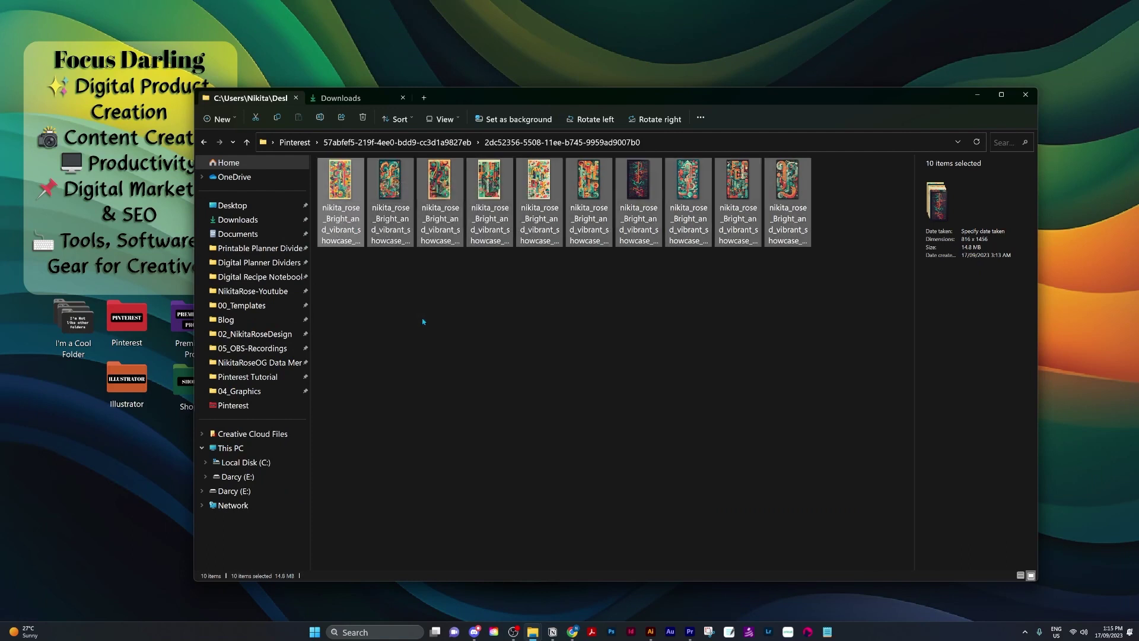
pyautogui.click(572, 631)
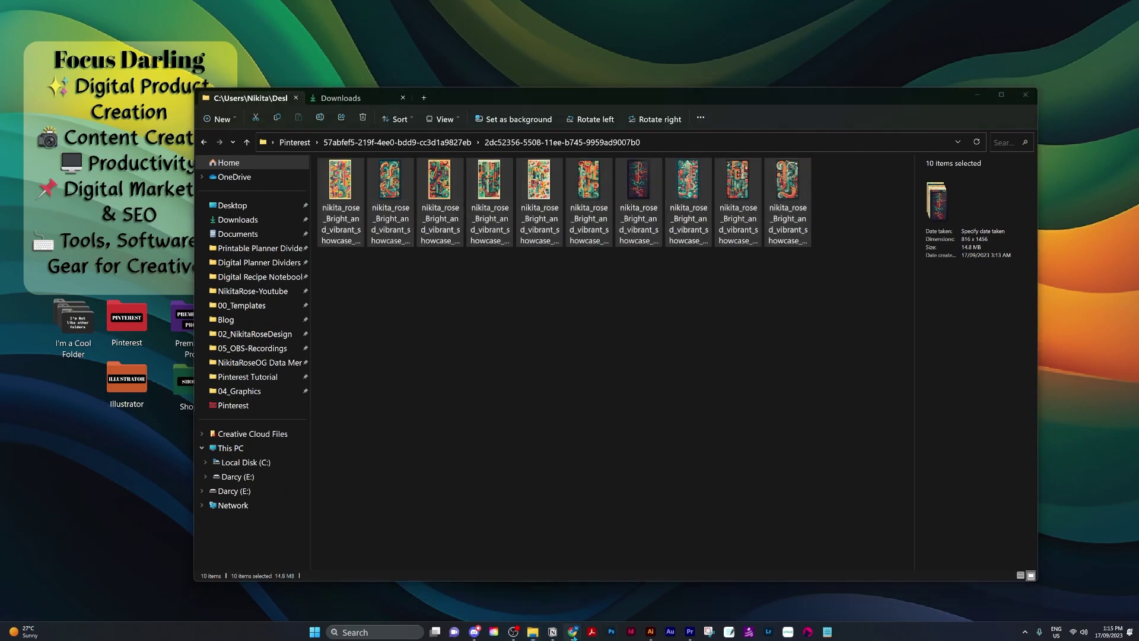
pyautogui.click(596, 592)
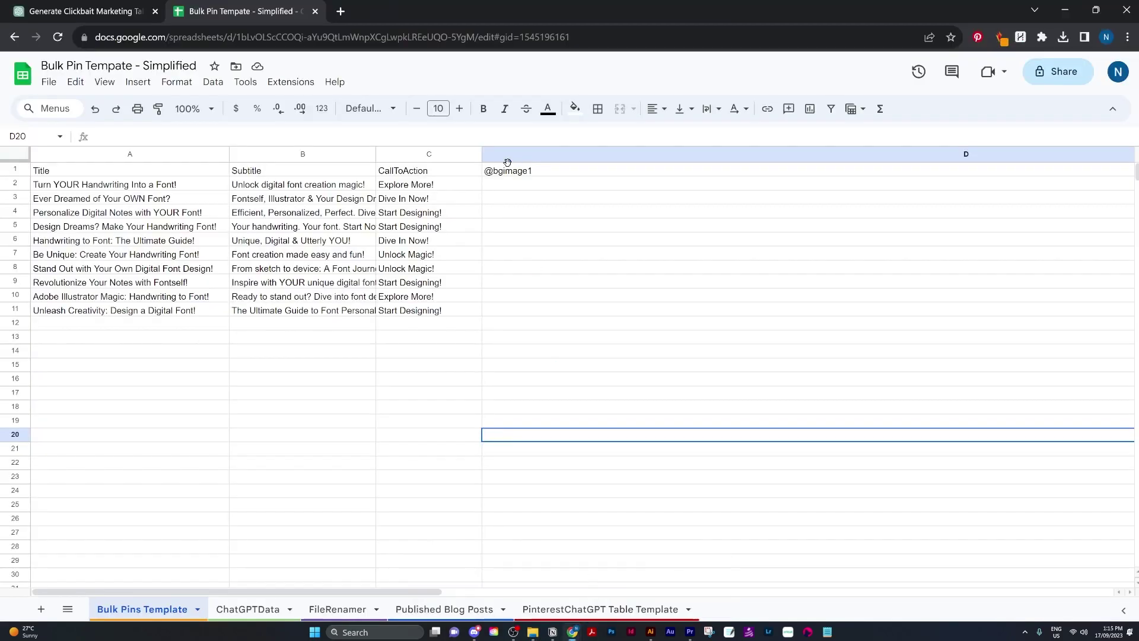
pyautogui.click(506, 189)
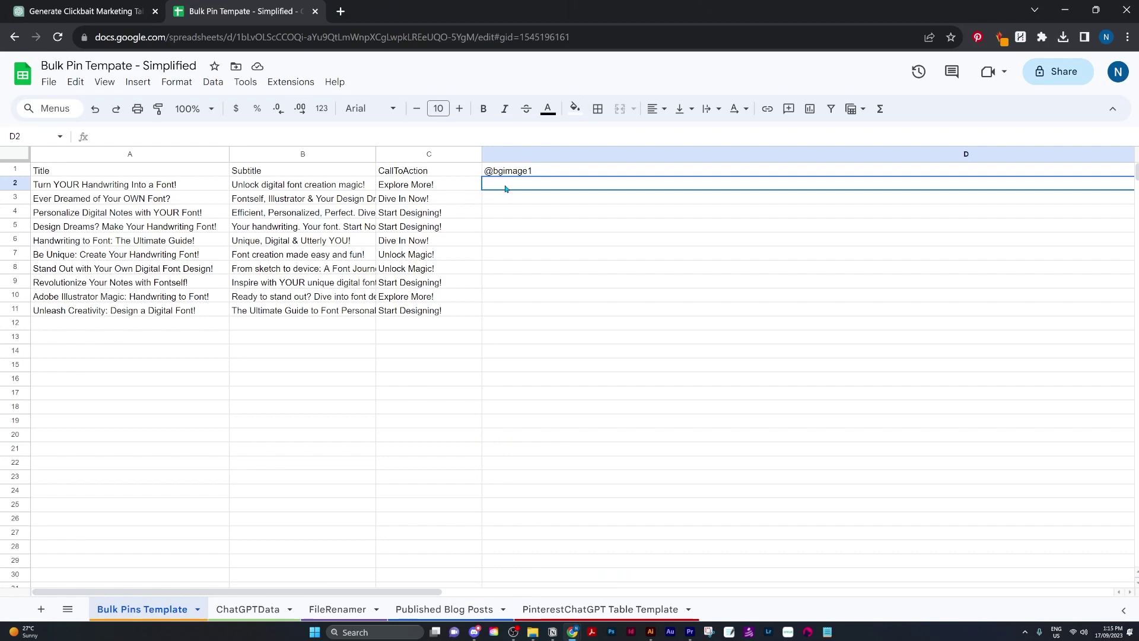
pyautogui.hotkey('ctrl', 'v')
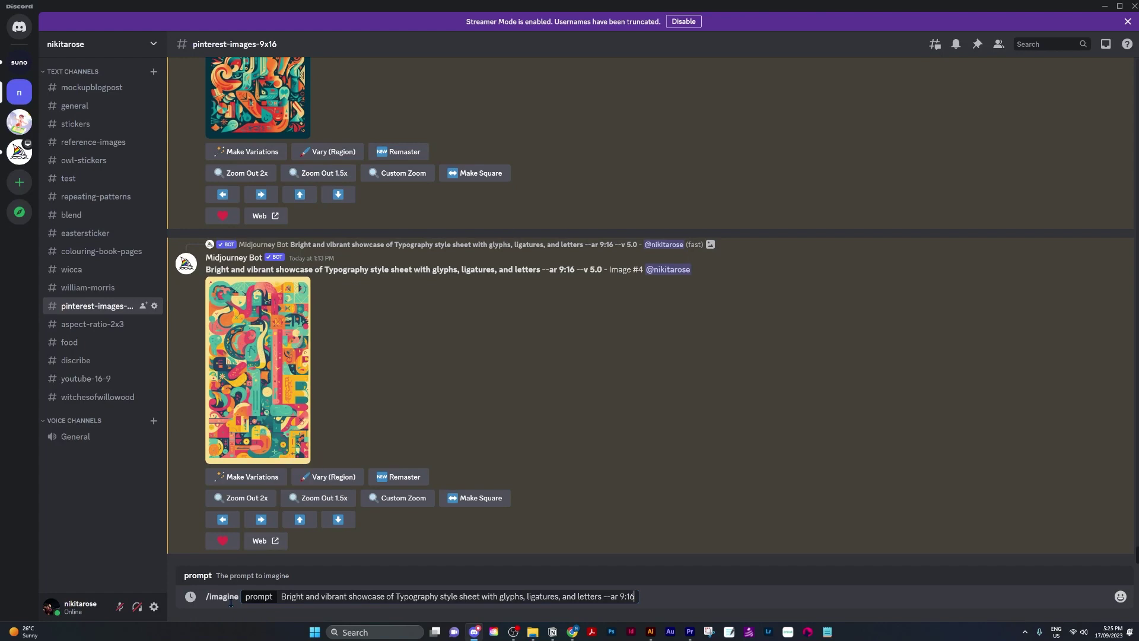
# Step: In Discord, submit the Midjourney prompt for the typography style sheet with --ar 9:16 and upscale all four resulting images
pyautogui.press('Return')
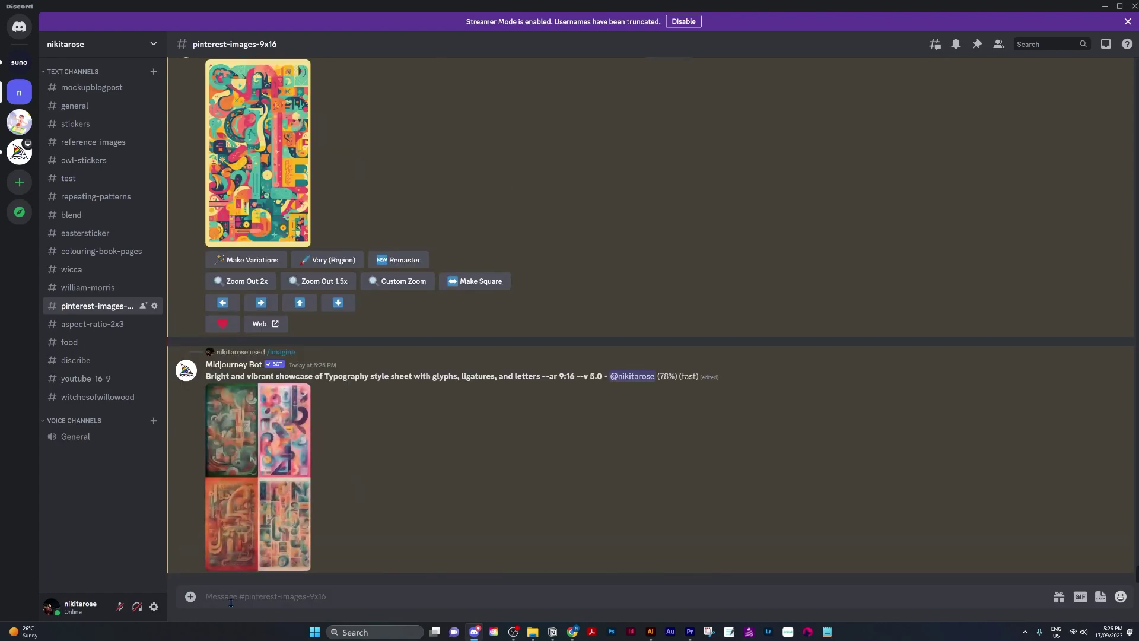
pyautogui.click(223, 537)
pyautogui.click(261, 453)
pyautogui.click(299, 358)
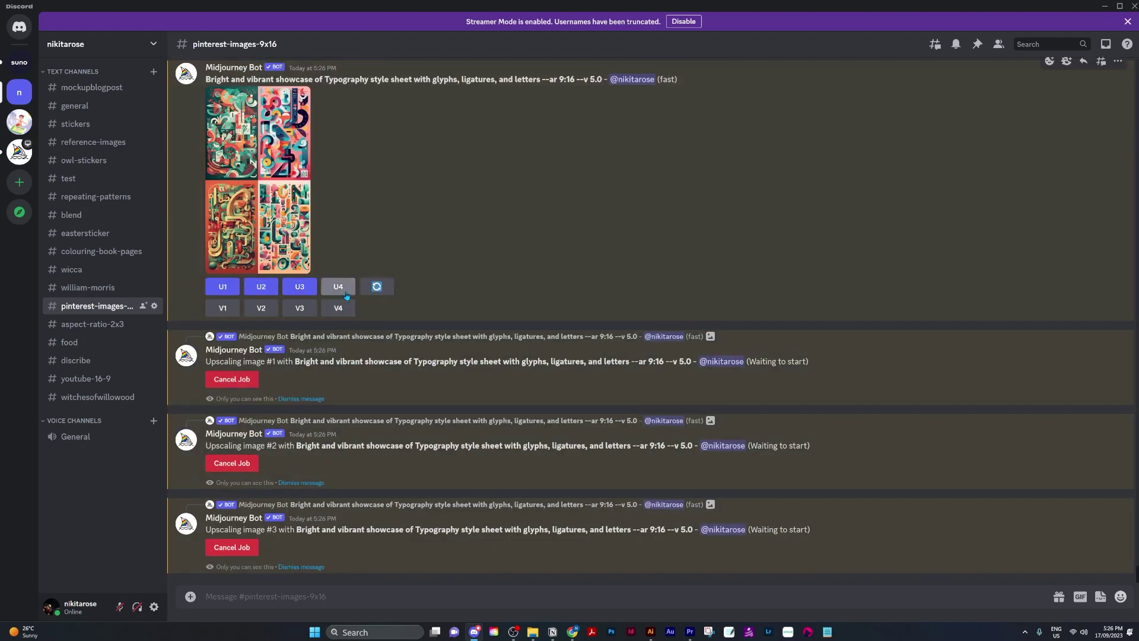
pyautogui.click(338, 358)
pyautogui.click(684, 22)
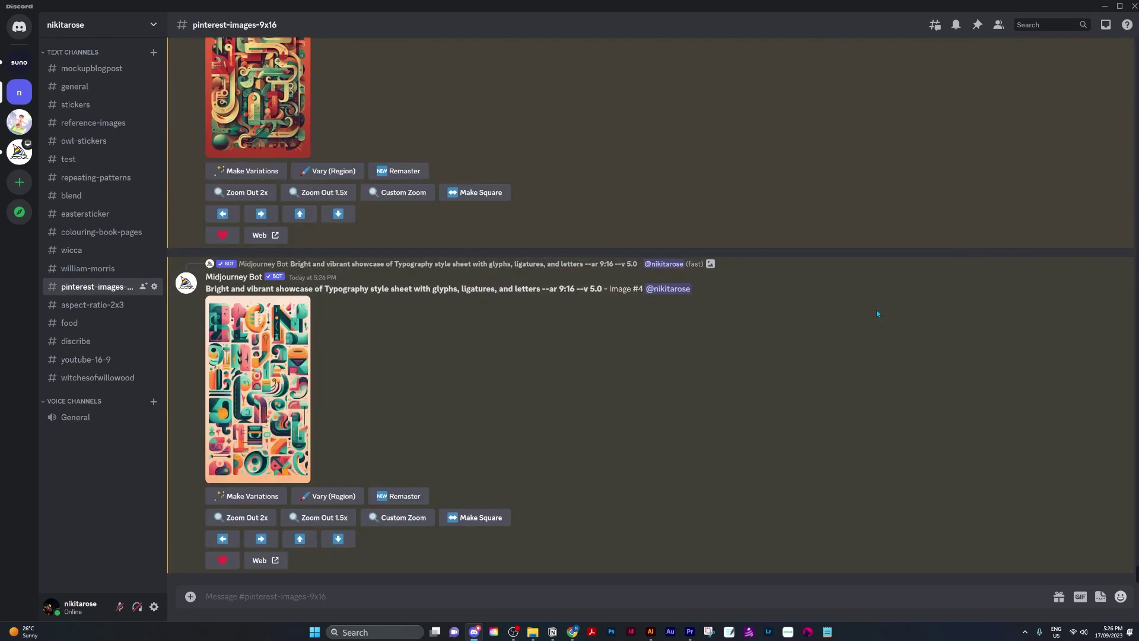
# Step: Open the upscaled image #4 at full size and save it as a PNG in Downloads
pyautogui.click(257, 389)
pyautogui.rightClick(570, 313)
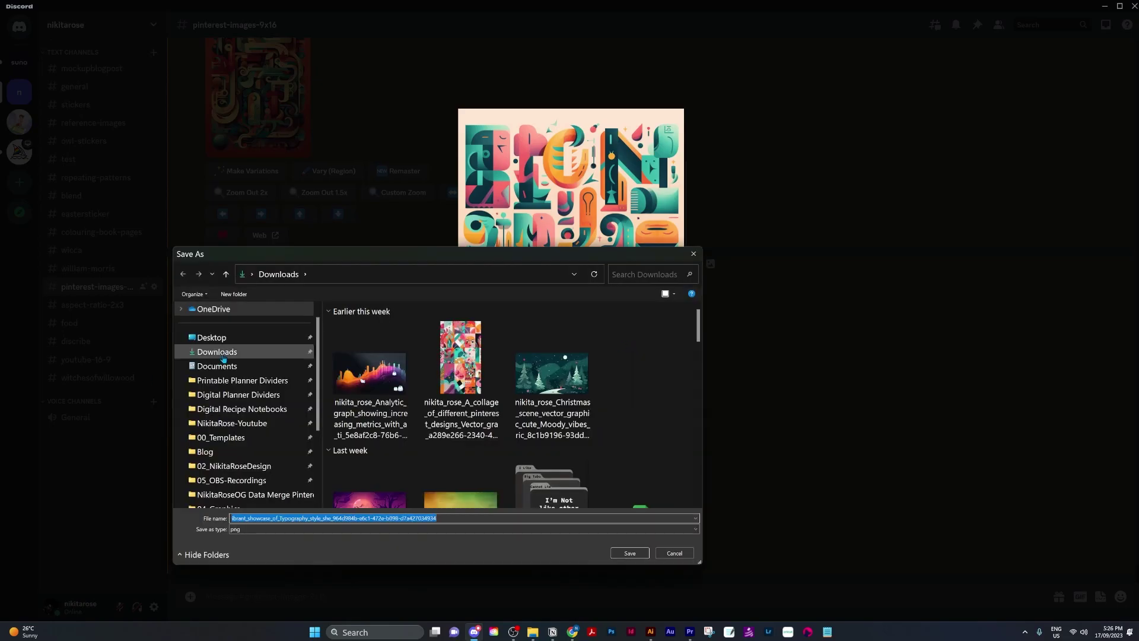
pyautogui.press('Return')
# Step: Open the upscaled image #2 at full size and save it as a PNG in Downloads
pyautogui.click(255, 93)
pyautogui.click(268, 475)
pyautogui.scroll(7, 269, 451)
pyautogui.click(261, 146)
pyautogui.rightClick(571, 313)
pyautogui.press('Return')
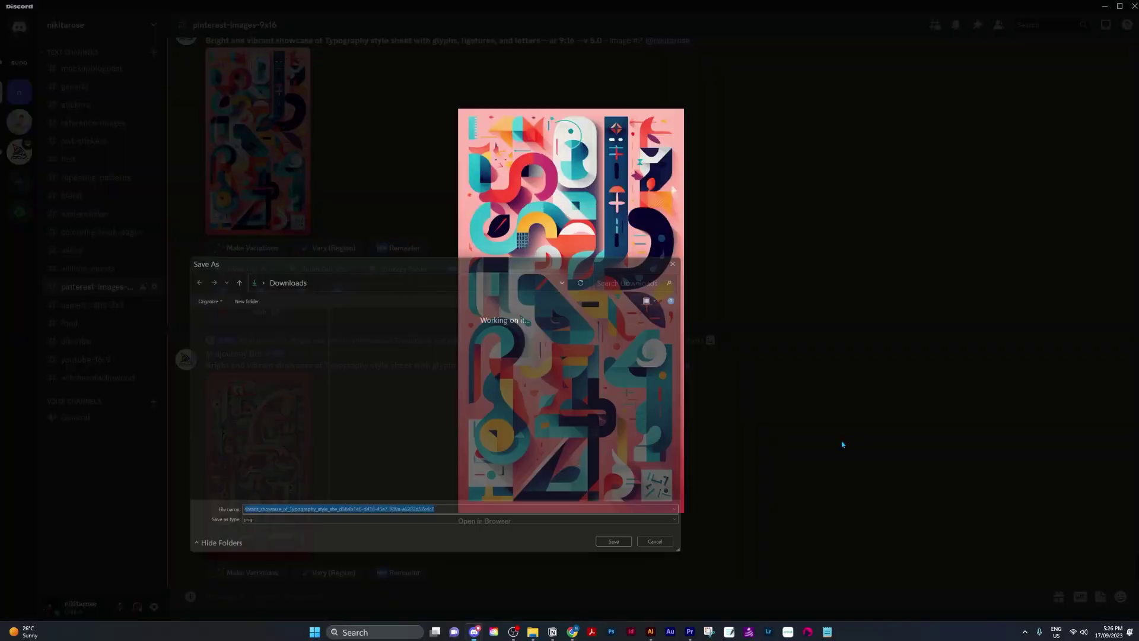
# Step: Open the next upscaled typography image further up the Discord channel at full size and save it
pyautogui.click(842, 444)
pyautogui.scroll(9, 534, 380)
pyautogui.click(265, 354)
pyautogui.rightClick(571, 312)
pyautogui.click(744, 371)
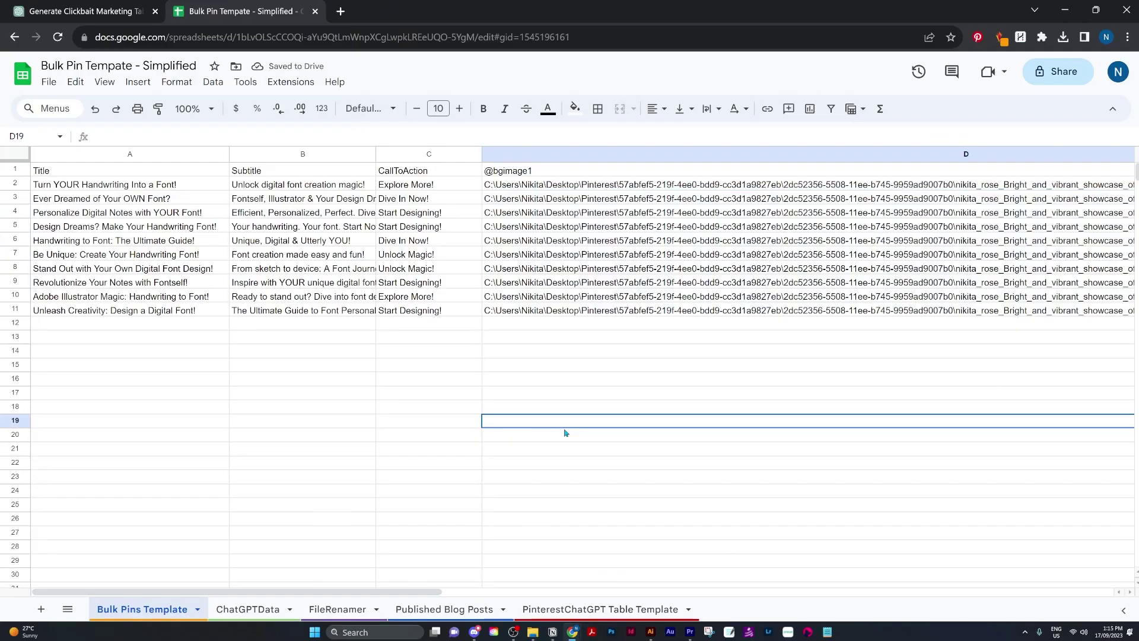
# Step: In Google Sheets, download the Bulk Pins Template sheet as a comma-separated values (.csv) file
pyautogui.click(49, 82)
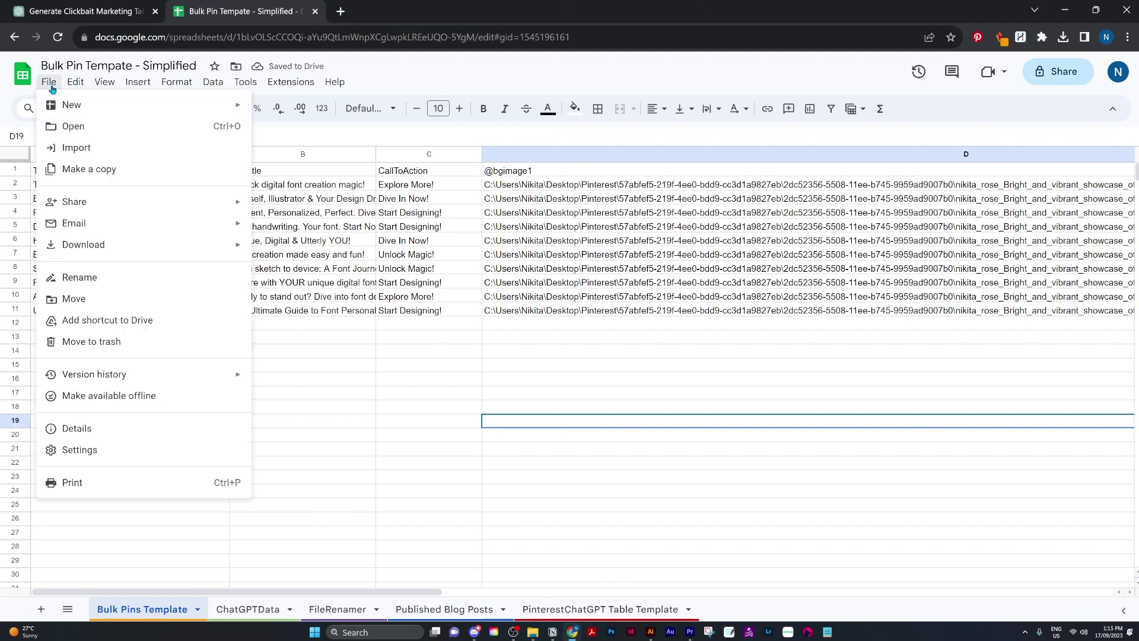
pyautogui.moveTo(119, 248)
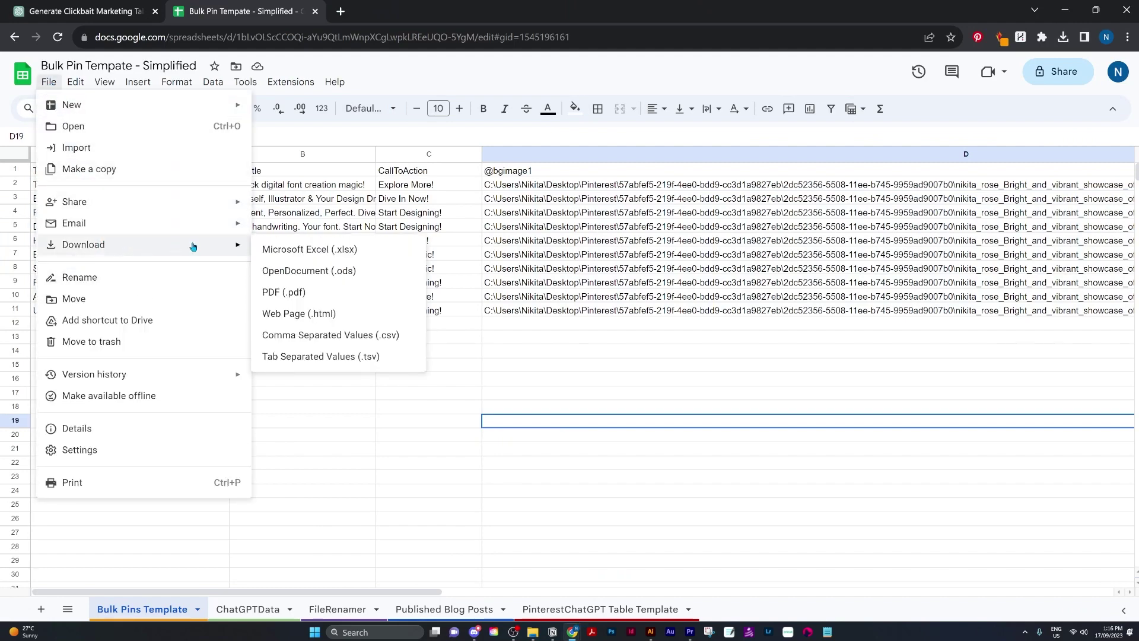
pyautogui.click(331, 336)
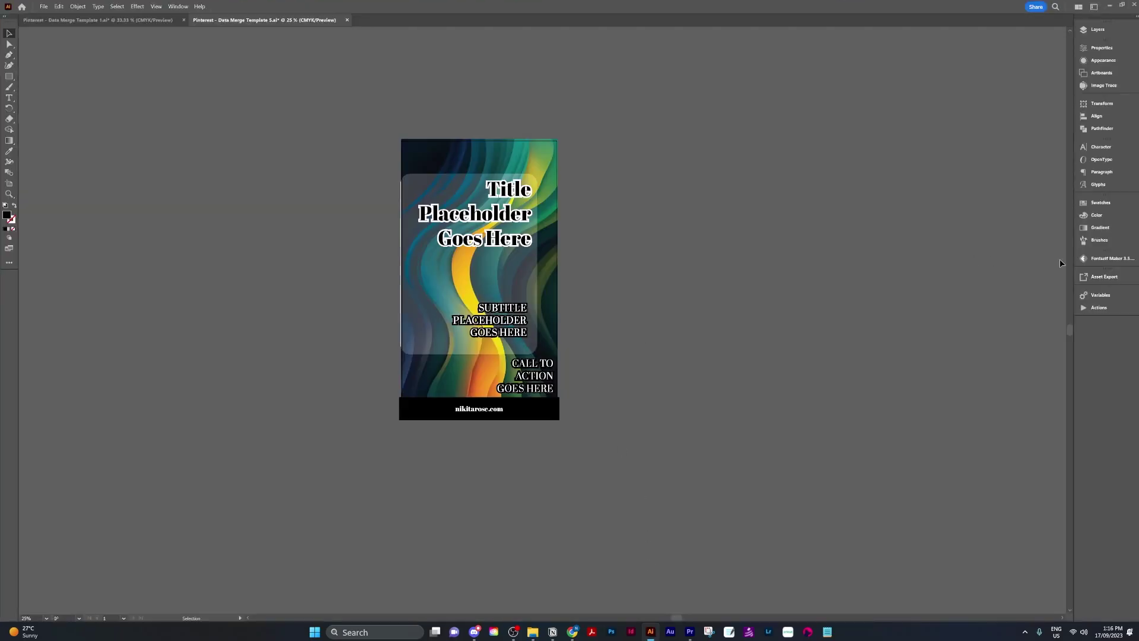
# Step: In Illustrator, load "Bulk Pin Tempate - Simplified - Bulk Pins Template (7)" from Downloads as the variable library, overwriting the existing variables and data sets
pyautogui.click(1101, 295)
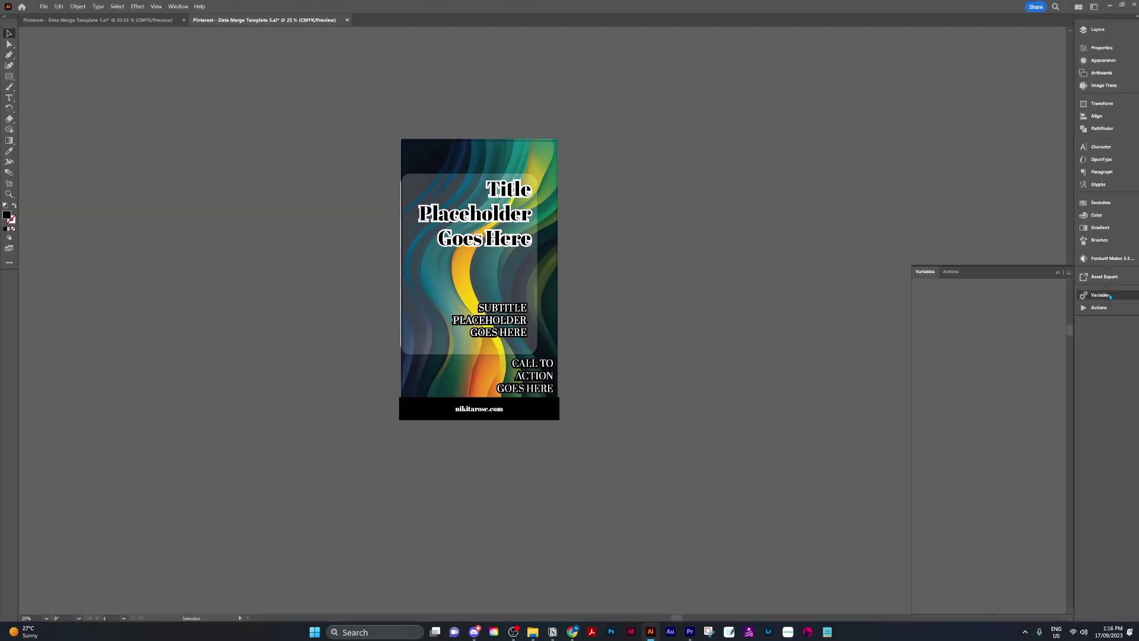
pyautogui.click(1068, 273)
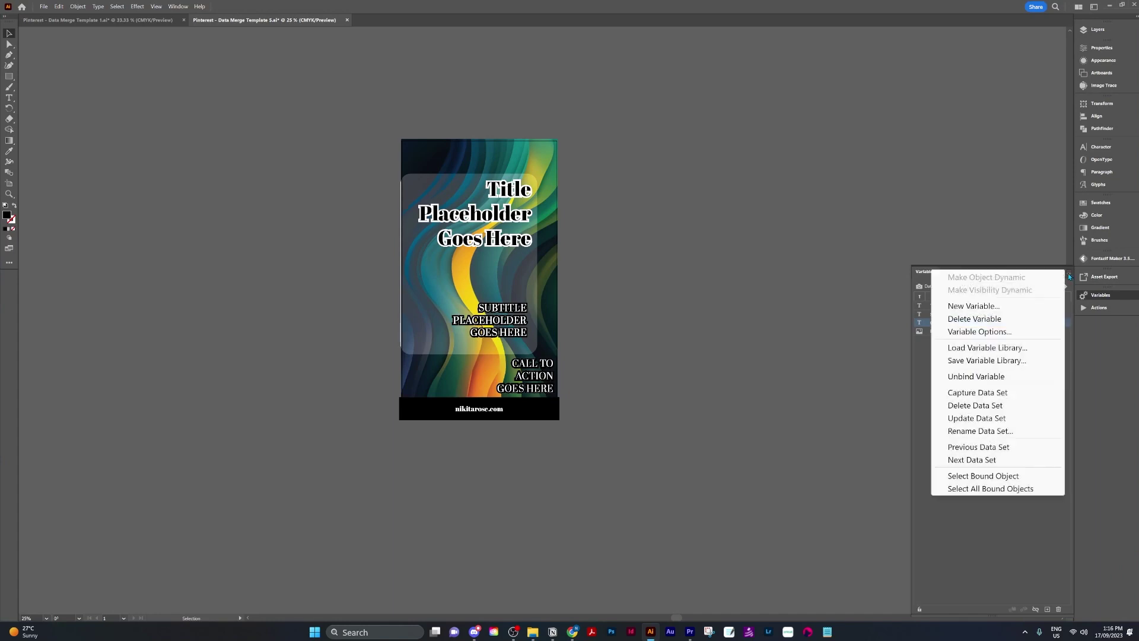
pyautogui.click(991, 347)
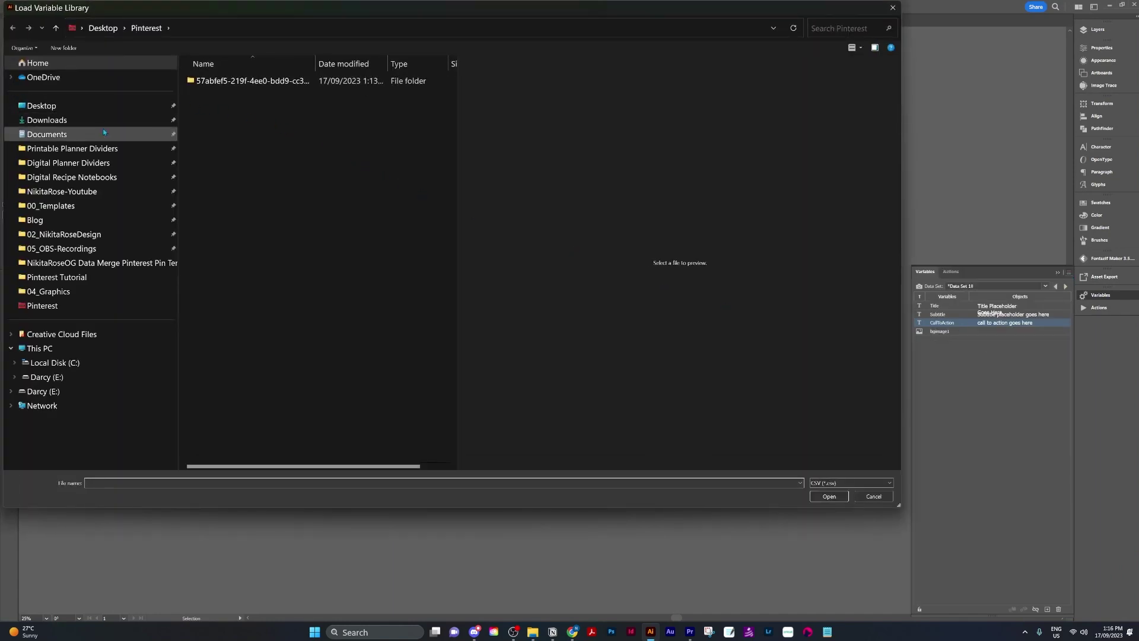
pyautogui.click(45, 119)
pyautogui.moveTo(224, 119); pyautogui.dragTo(218, 106)
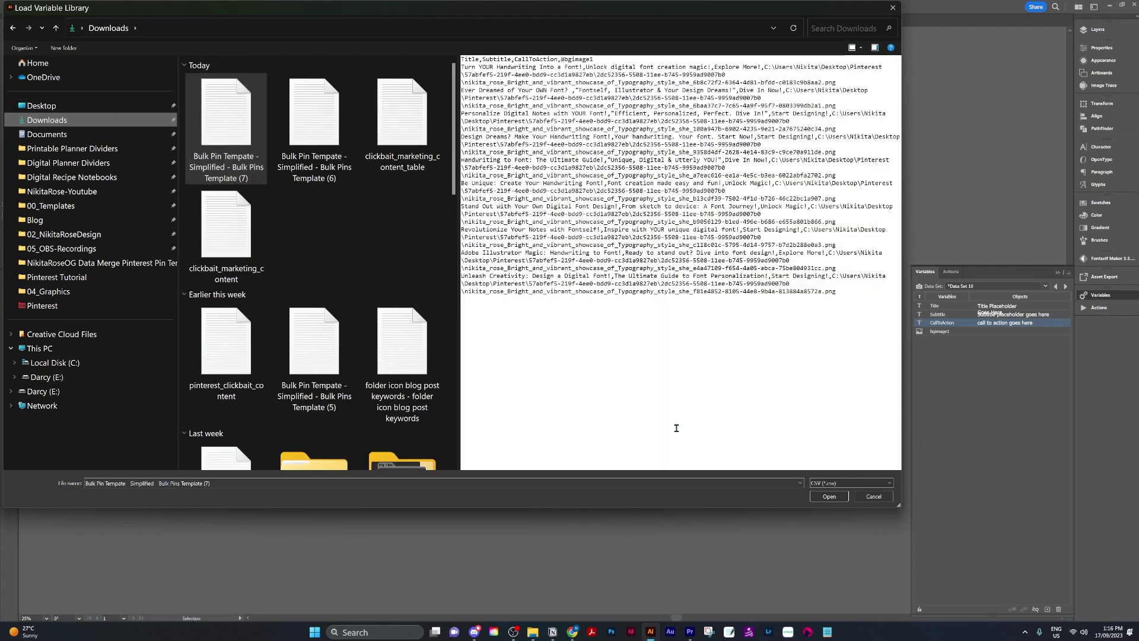
pyautogui.click(829, 497)
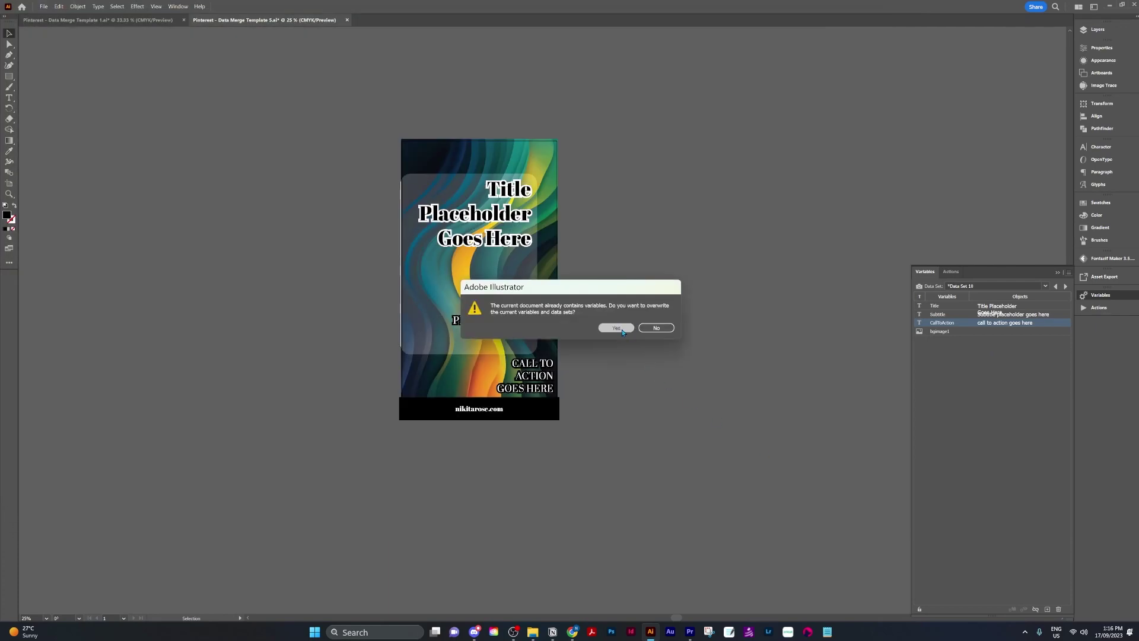
pyautogui.click(618, 328)
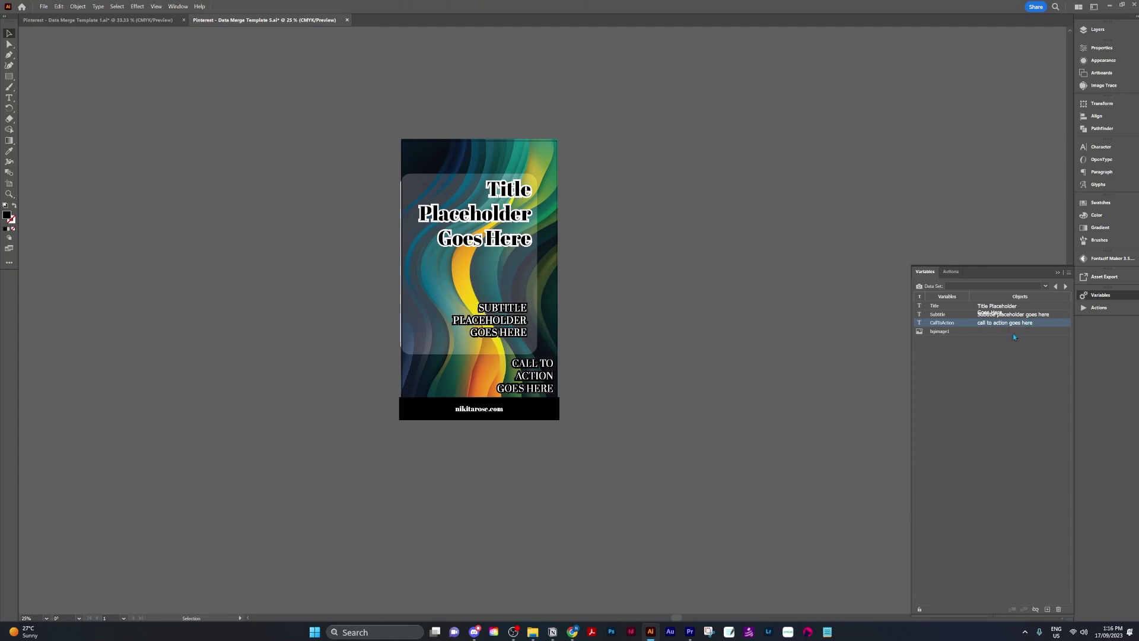
# Step: Apply Data Set 1 and bind the pin's background image to the bgimage1 variable
pyautogui.click(1046, 286)
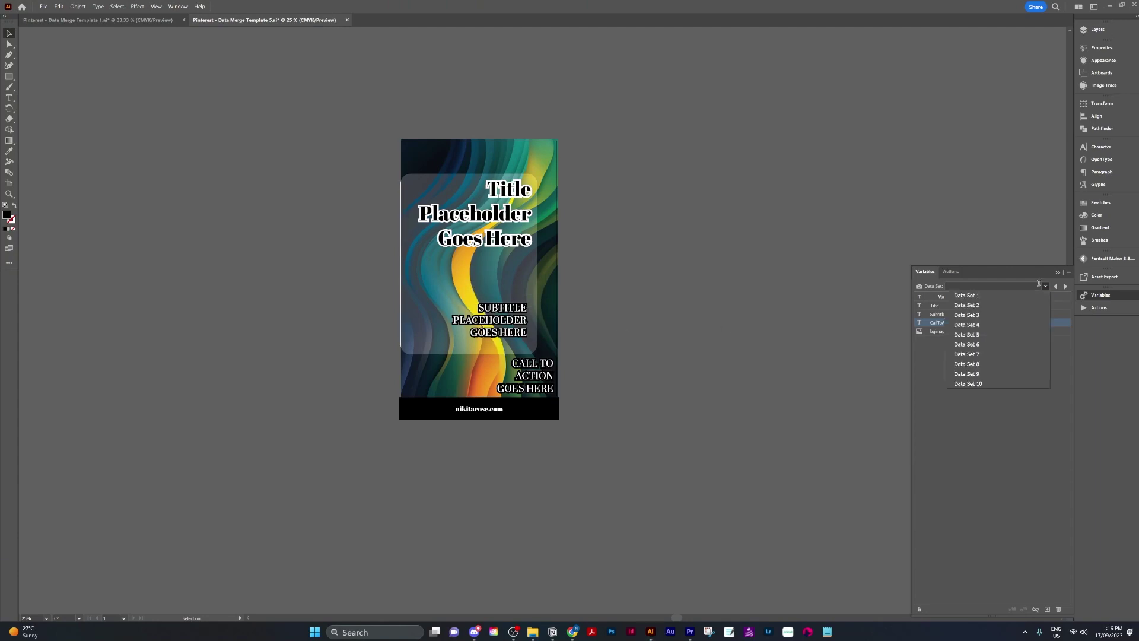
pyautogui.click(1008, 297)
pyautogui.click(953, 331)
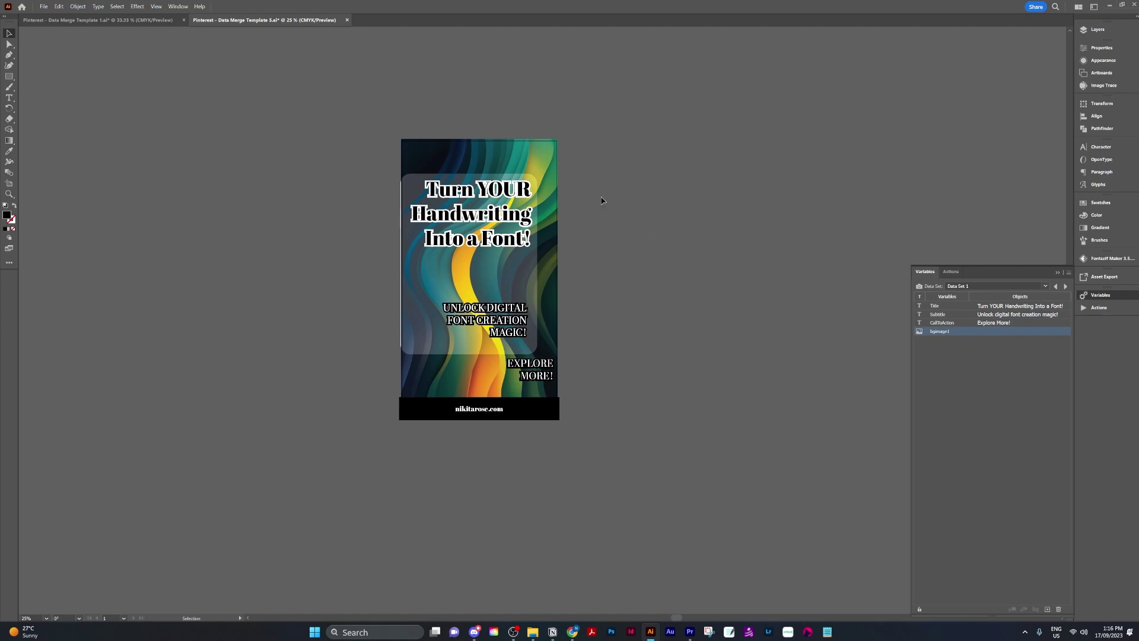
pyautogui.click(552, 168)
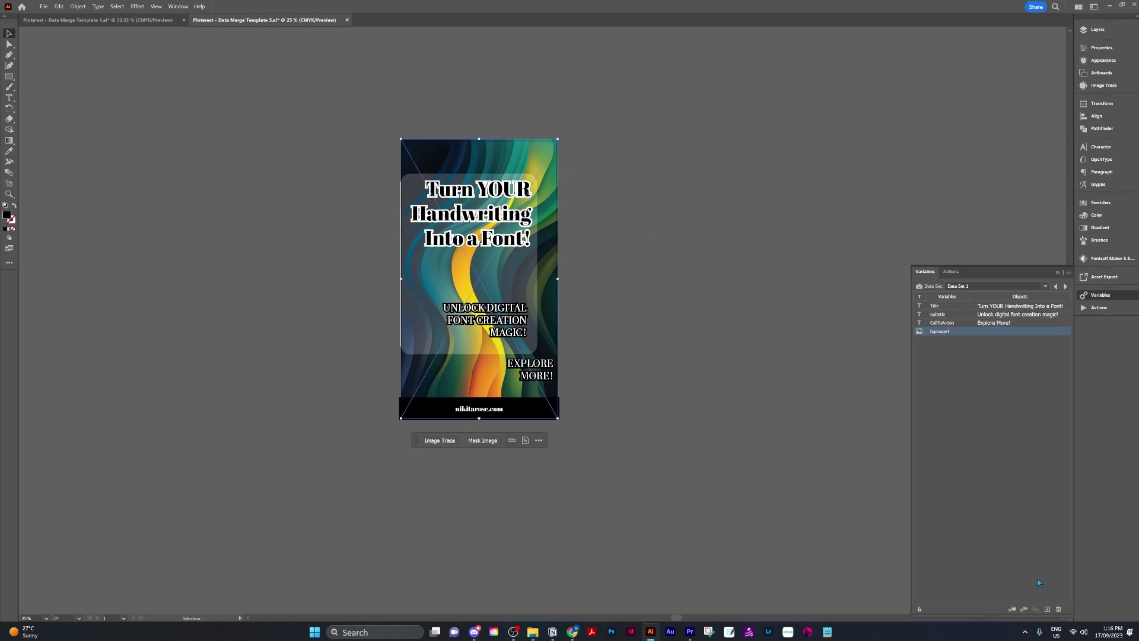
pyautogui.click(1013, 609)
pyautogui.click(992, 426)
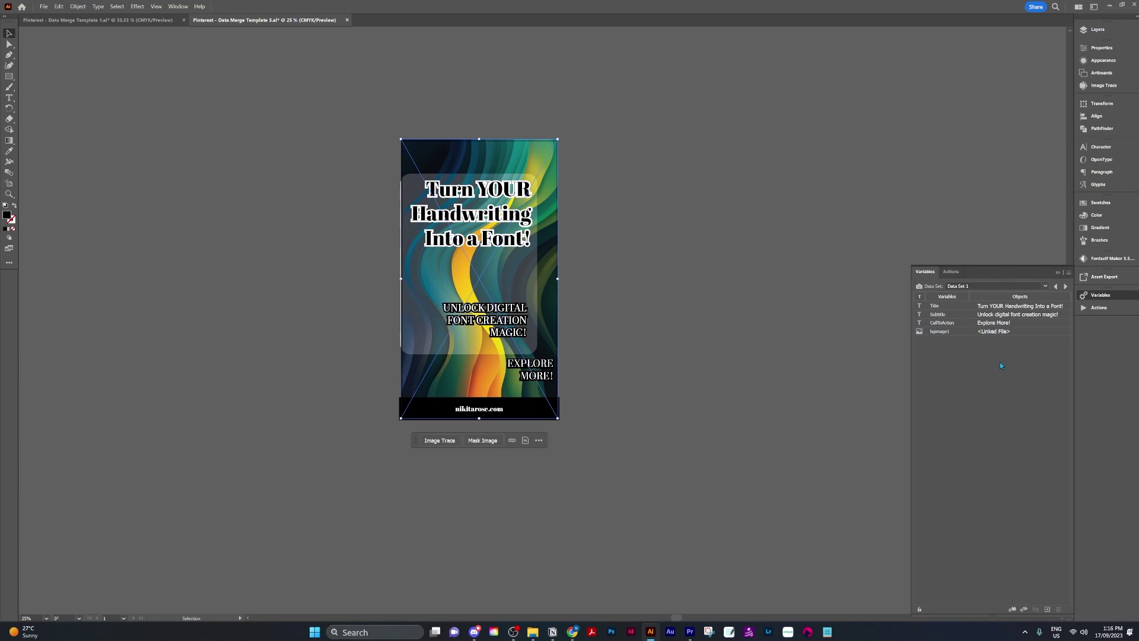
# Step: Cycle through the data sets to examine how each pin's title, subtitle, call to action and background image fit the template
pyautogui.click(1065, 286)
pyautogui.click(1065, 287)
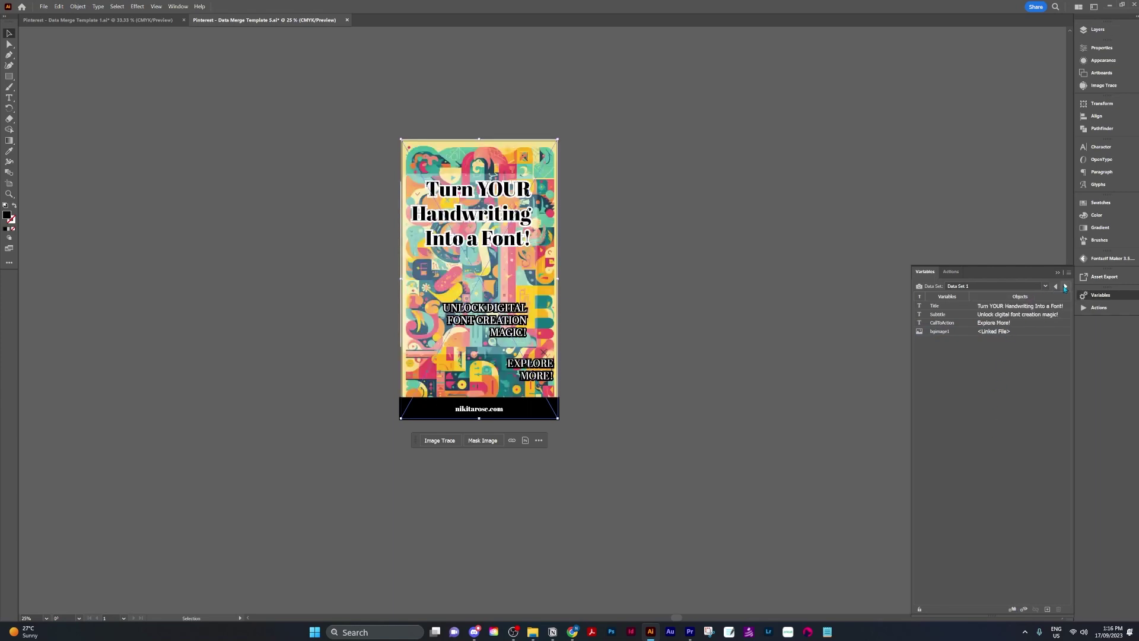
pyautogui.click(1065, 287)
pyautogui.click(1065, 286)
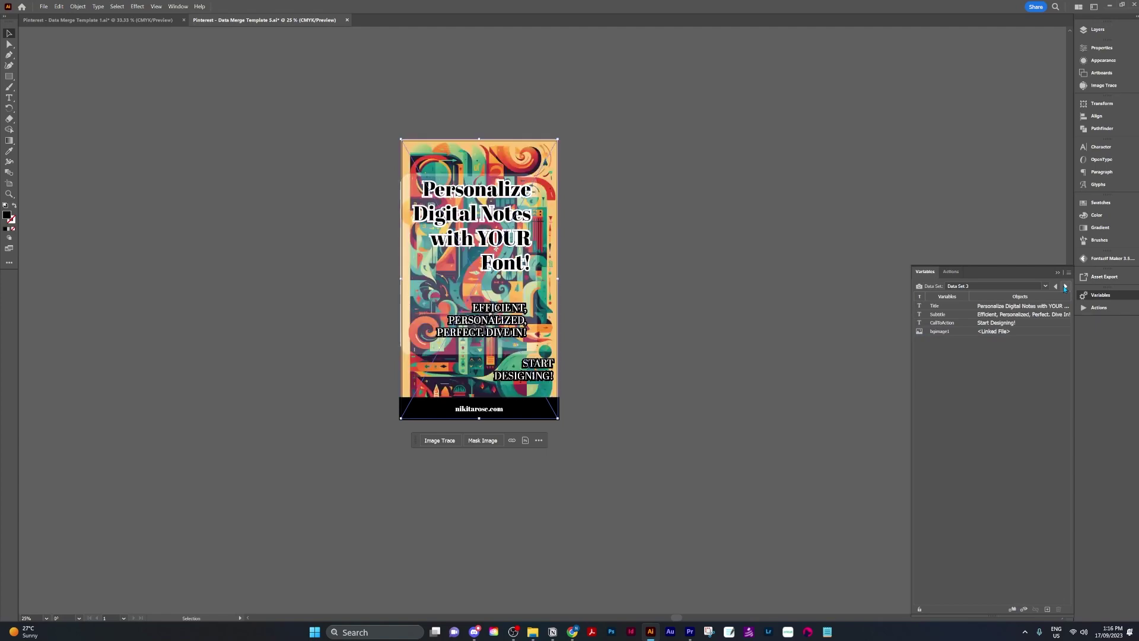
pyautogui.click(1066, 286)
pyautogui.click(1065, 287)
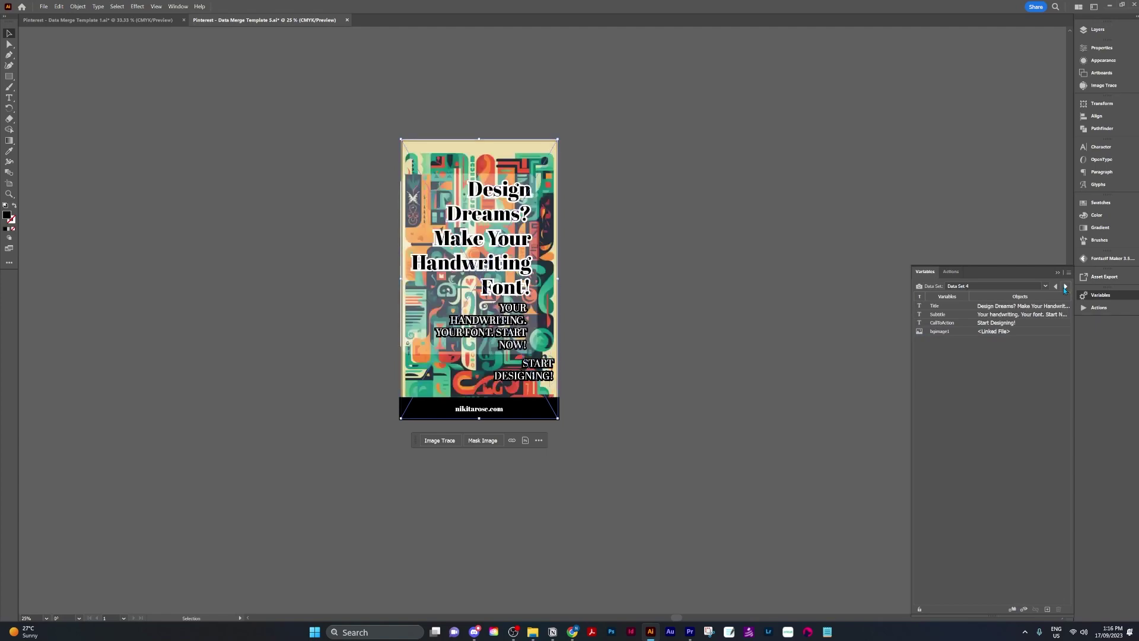
pyautogui.click(1065, 287)
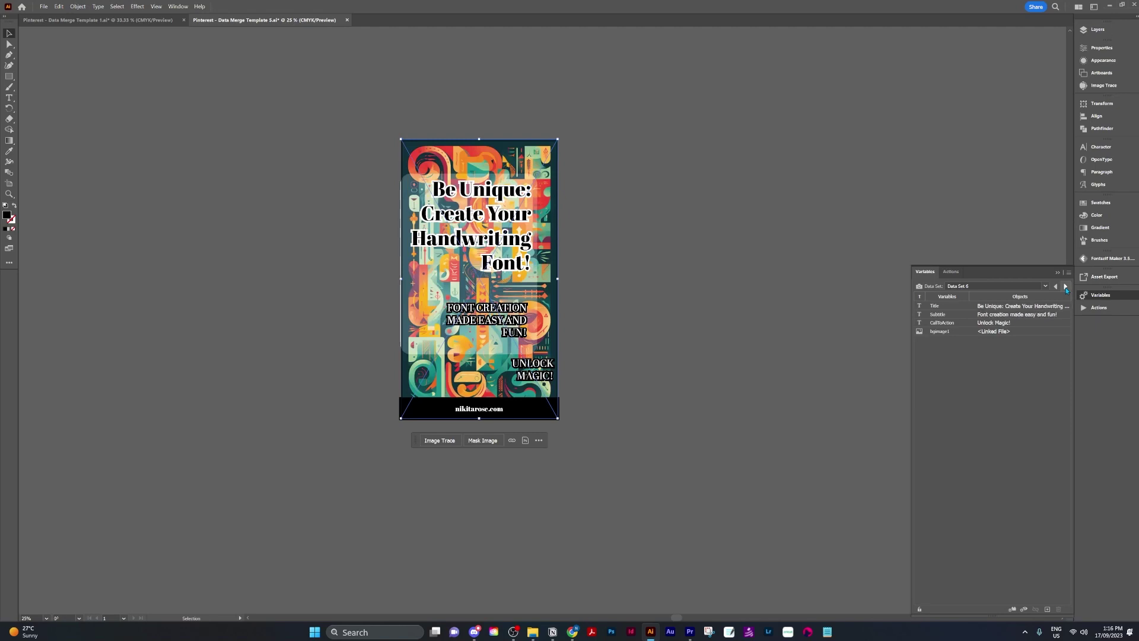
pyautogui.click(1065, 286)
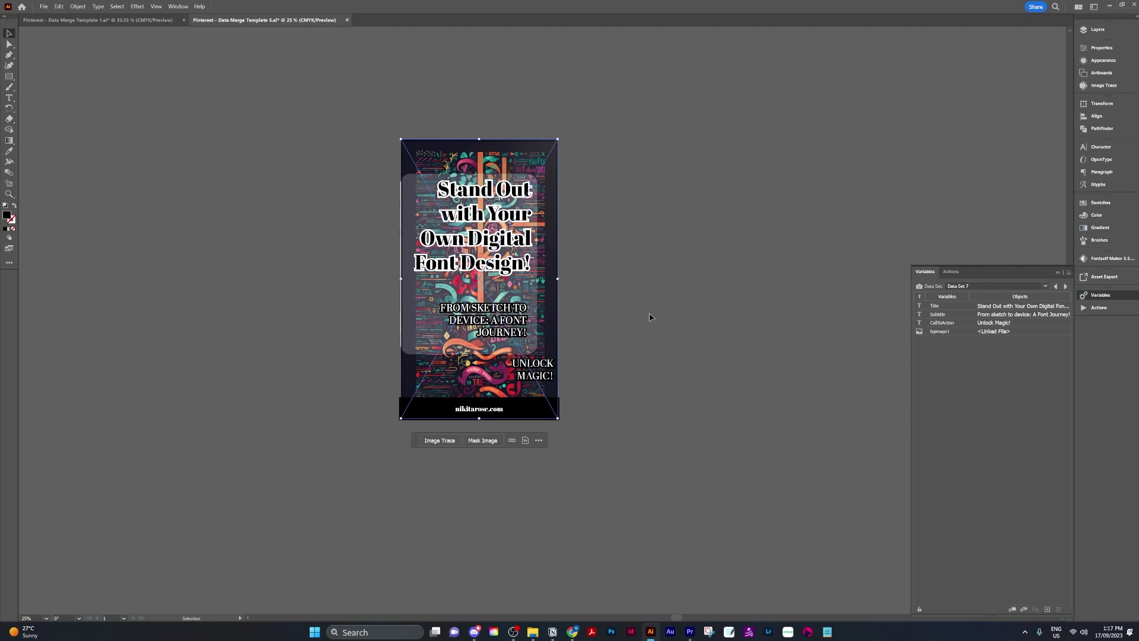
pyautogui.click(1066, 286)
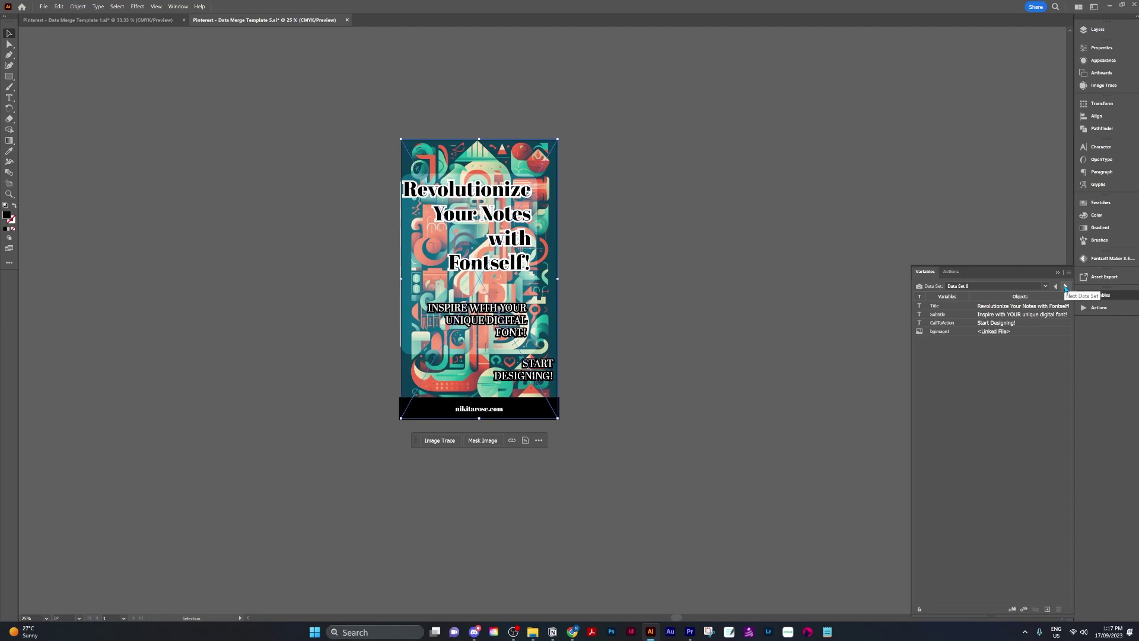
pyautogui.click(1066, 286)
pyautogui.click(1066, 286)
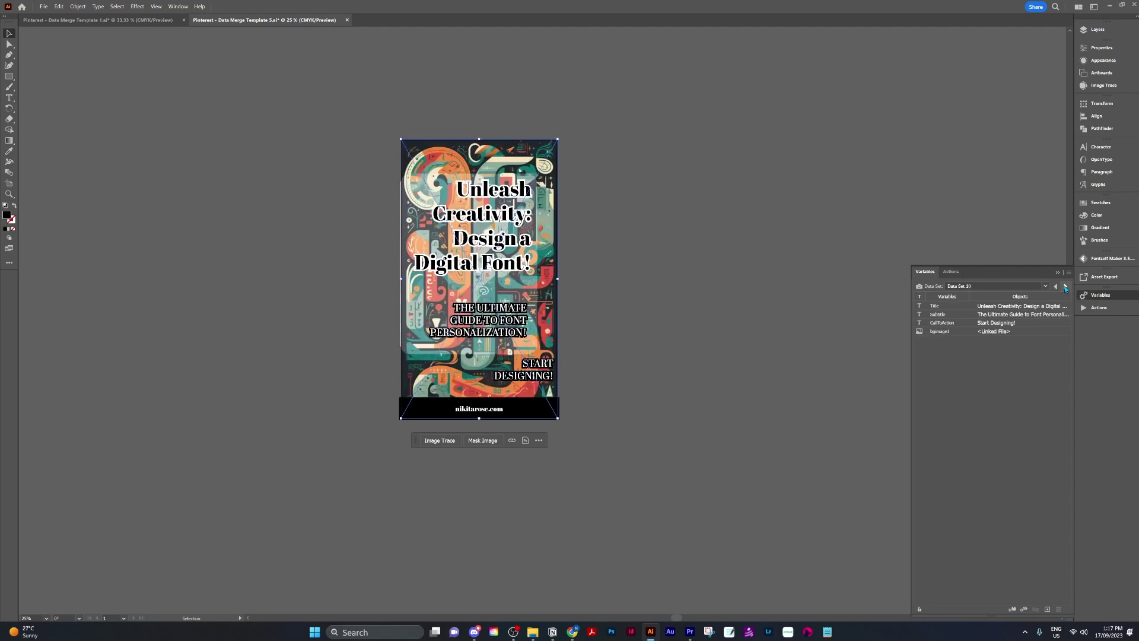
pyautogui.click(1066, 286)
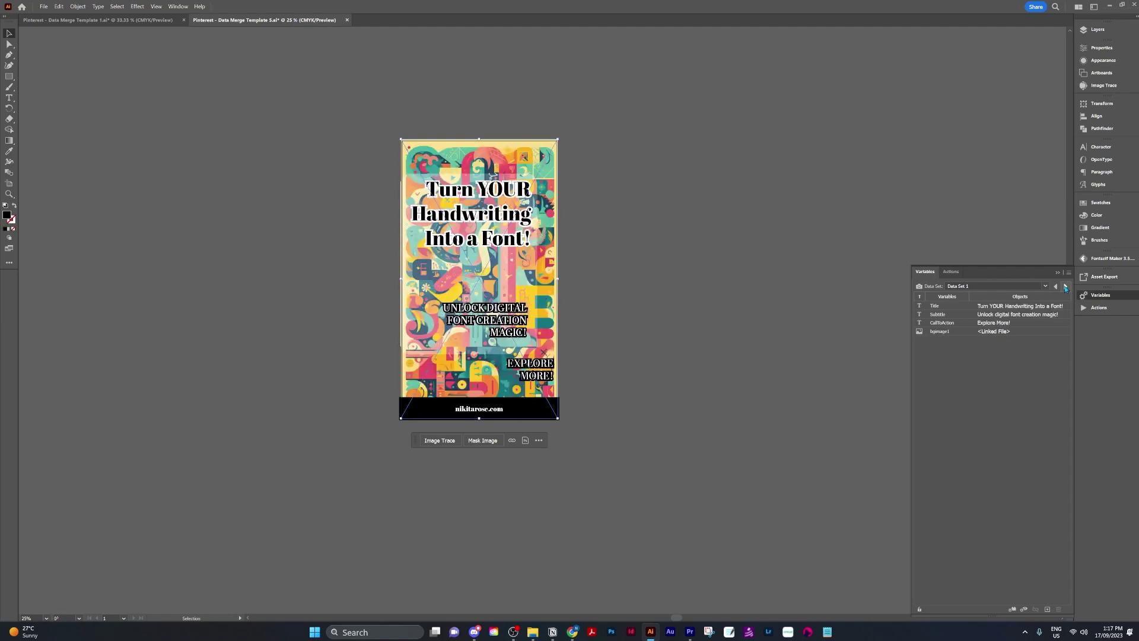
pyautogui.click(1066, 286)
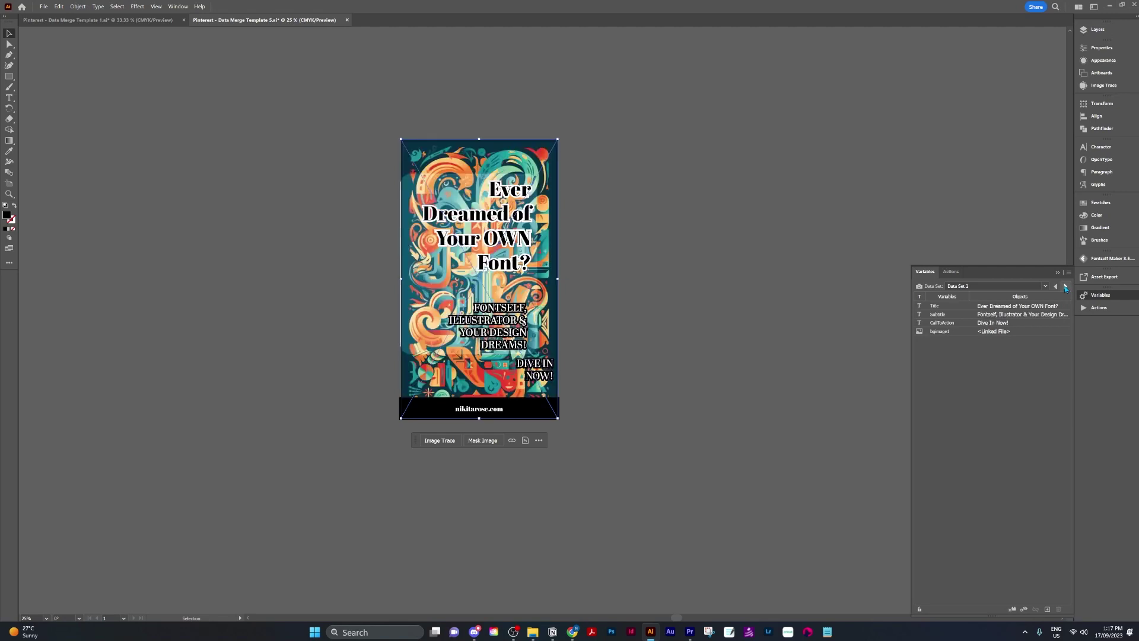
pyautogui.click(1066, 286)
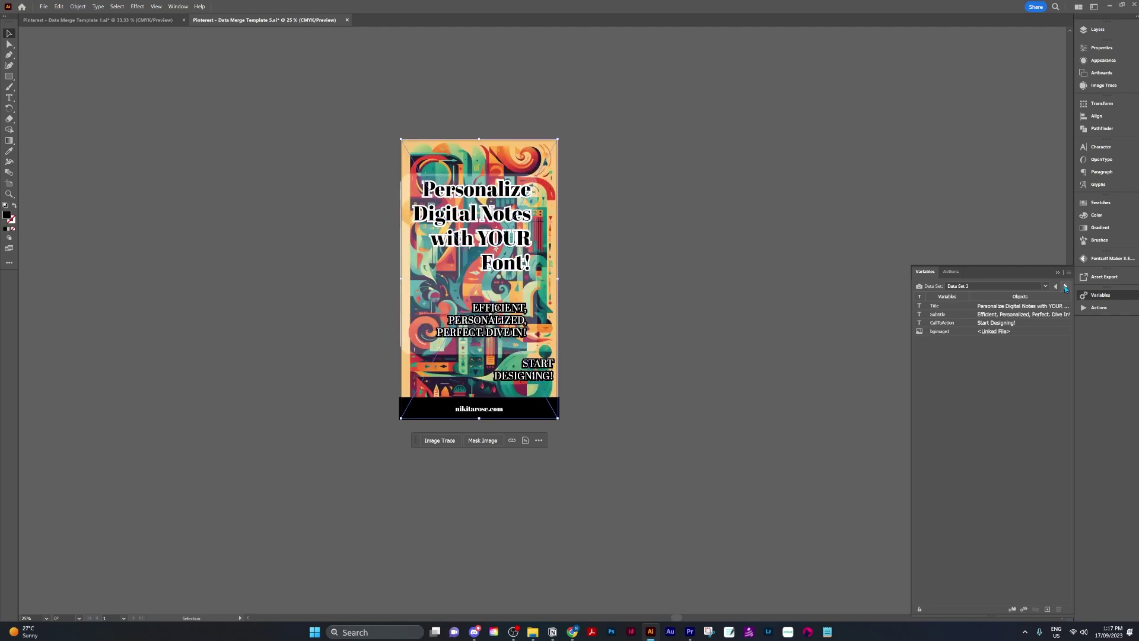
pyautogui.click(1066, 286)
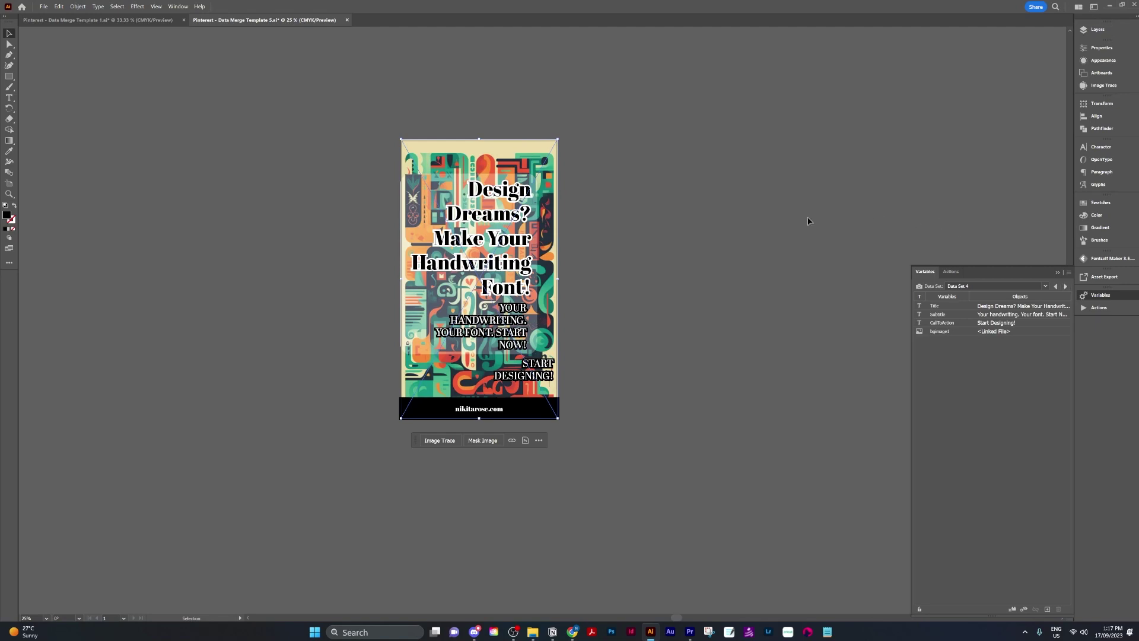
pyautogui.hscroll(20, 623, 291)
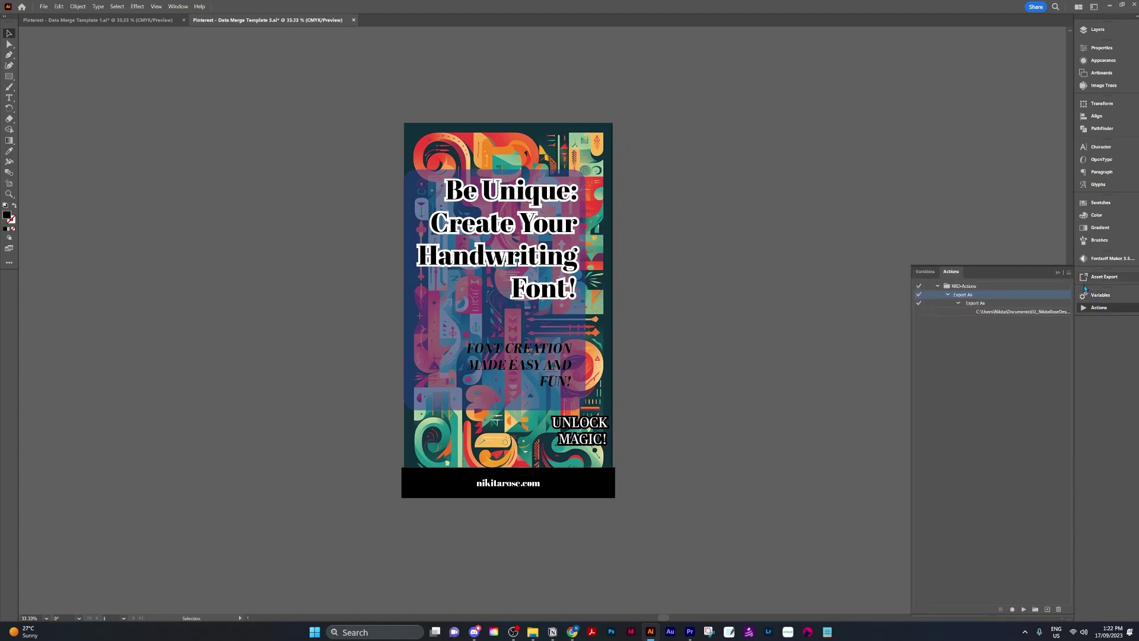
# Step: Batch-run the Export As action from NRD-Actions on the data sets, with the Pinterest folder on the Desktop as the export folder
pyautogui.click(1070, 274)
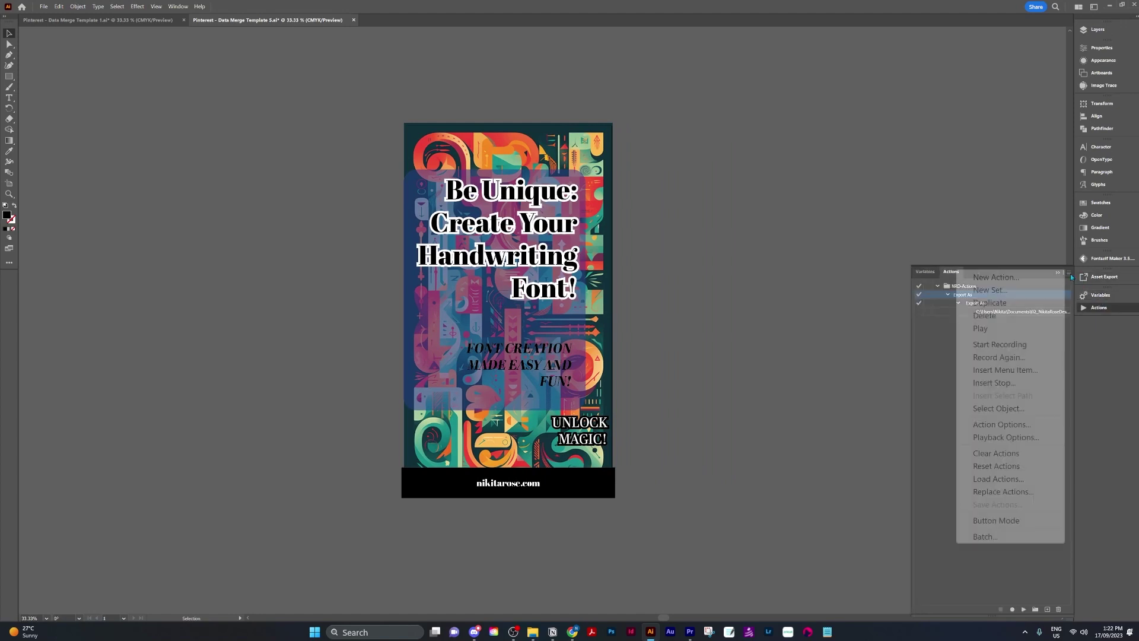
pyautogui.click(985, 537)
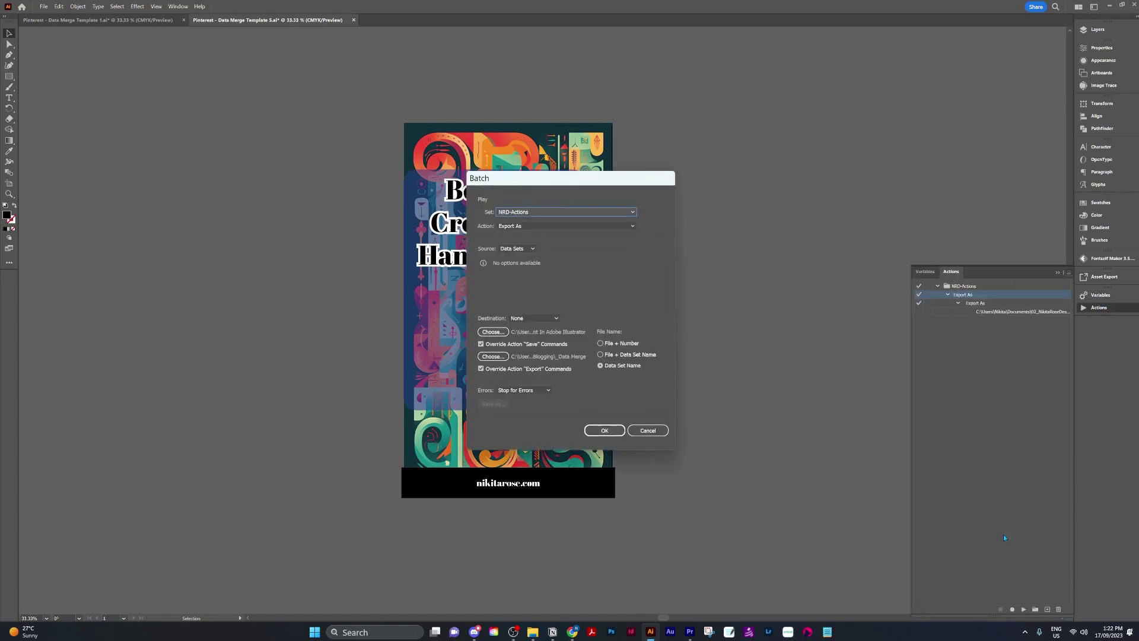
pyautogui.click(496, 357)
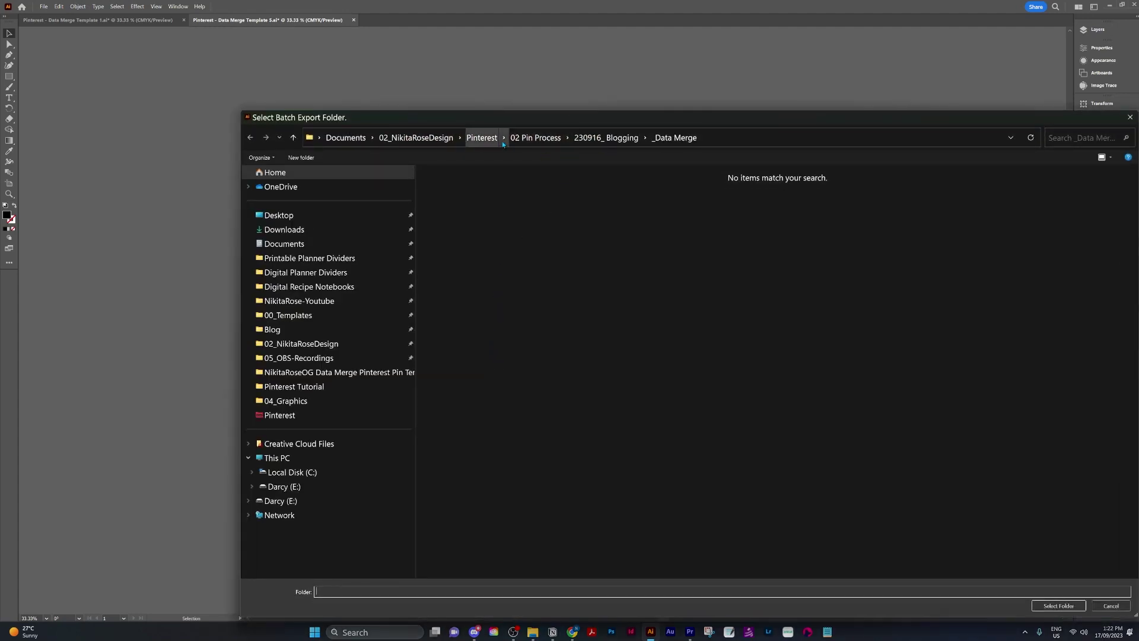
pyautogui.click(279, 215)
pyautogui.doubleClick(450, 247)
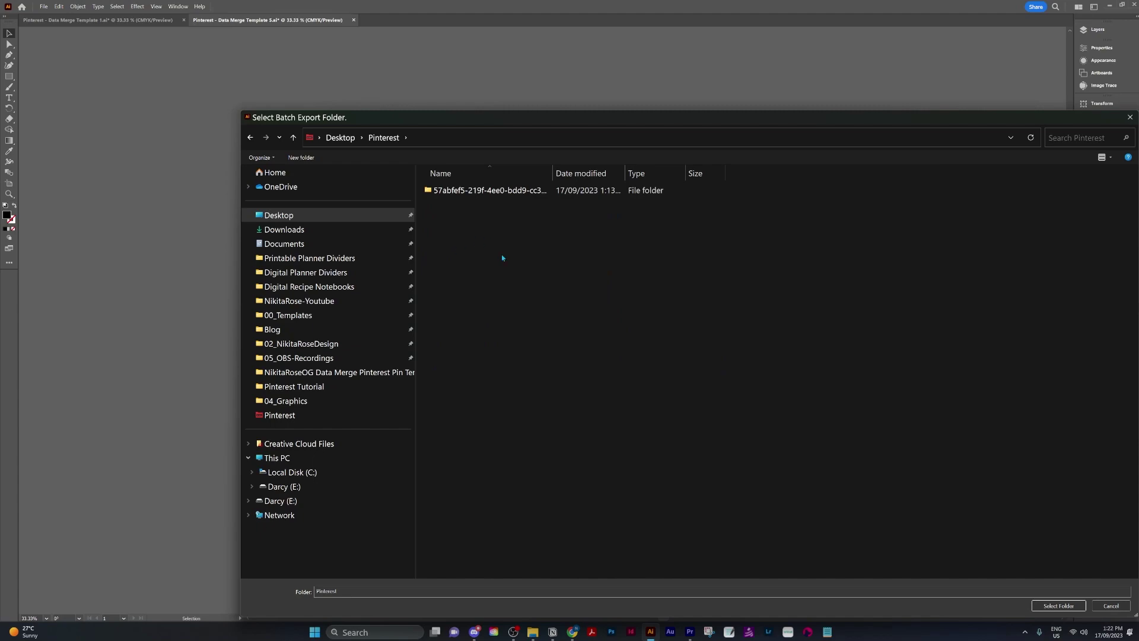
pyautogui.click(1059, 605)
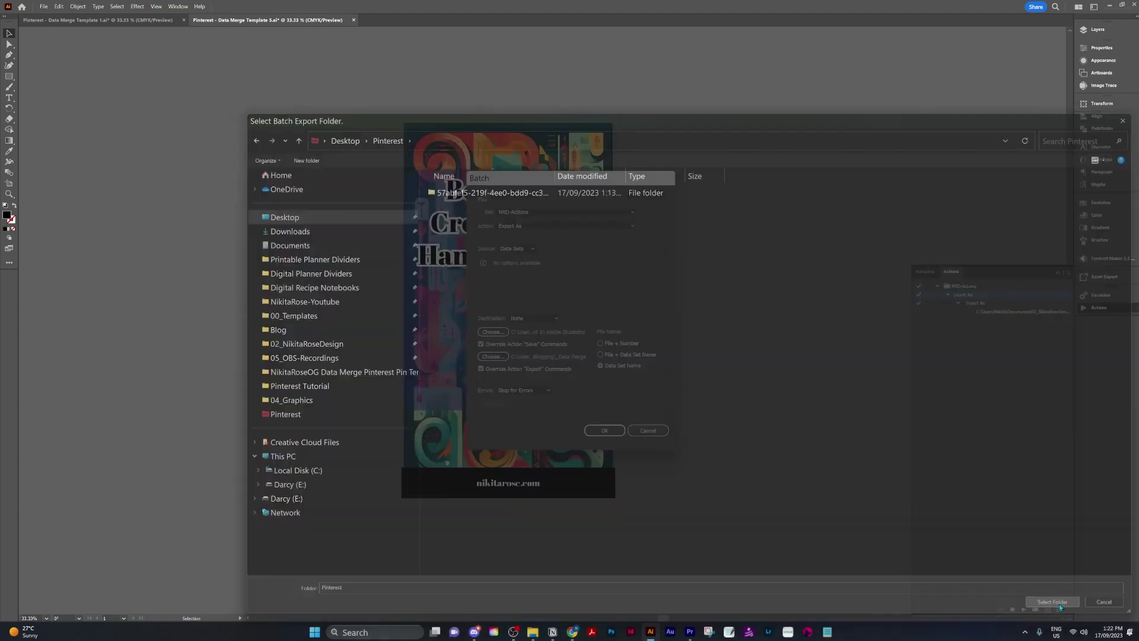
pyautogui.click(619, 431)
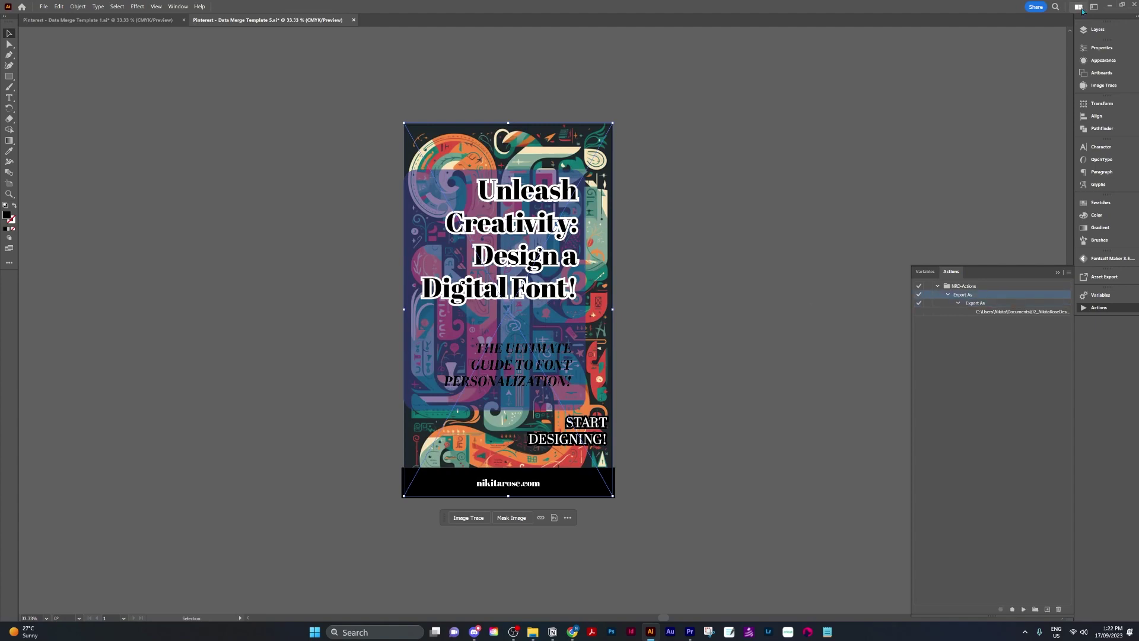
# Step: Open the Pinterest folder in File Explorer, and copy the rename commands in C2:C12 of the FileRenamer sheet
pyautogui.hotkey('alt', 'Tab')
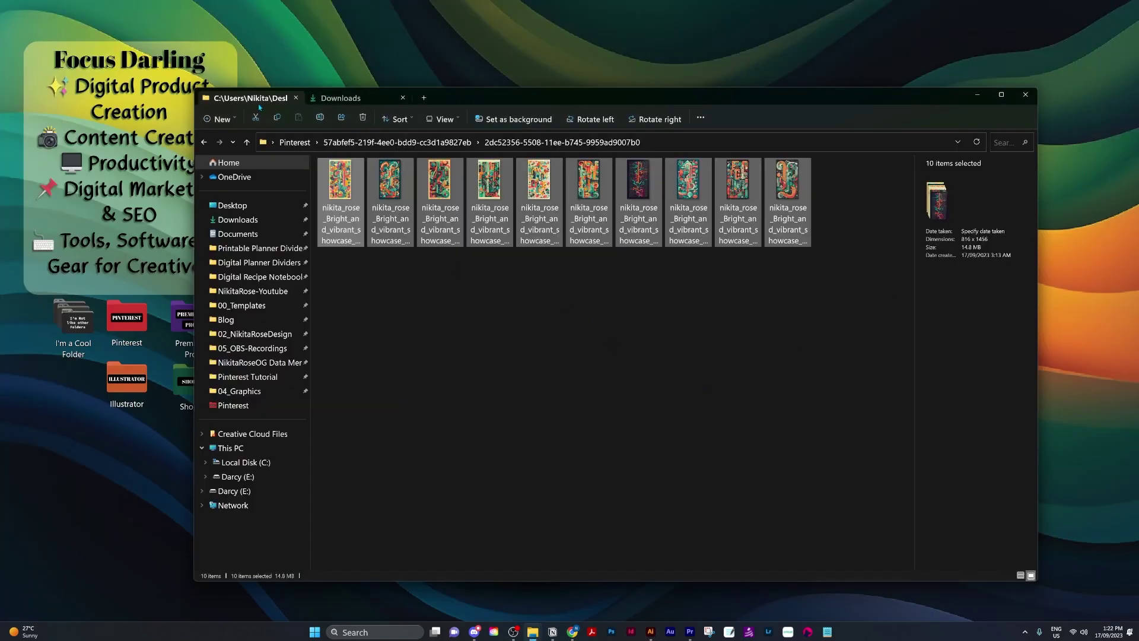
pyautogui.click(295, 142)
pyautogui.hotkey('alt', 'Tab')
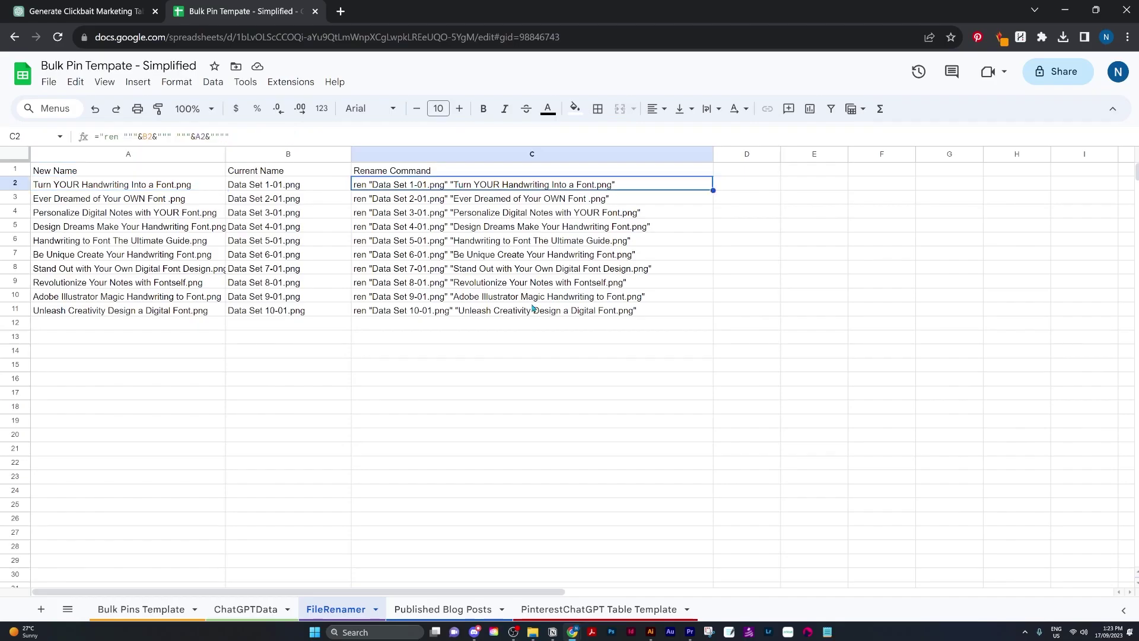
pyautogui.keyDown('shift'); pyautogui.click(528, 327); pyautogui.keyUp('shift')
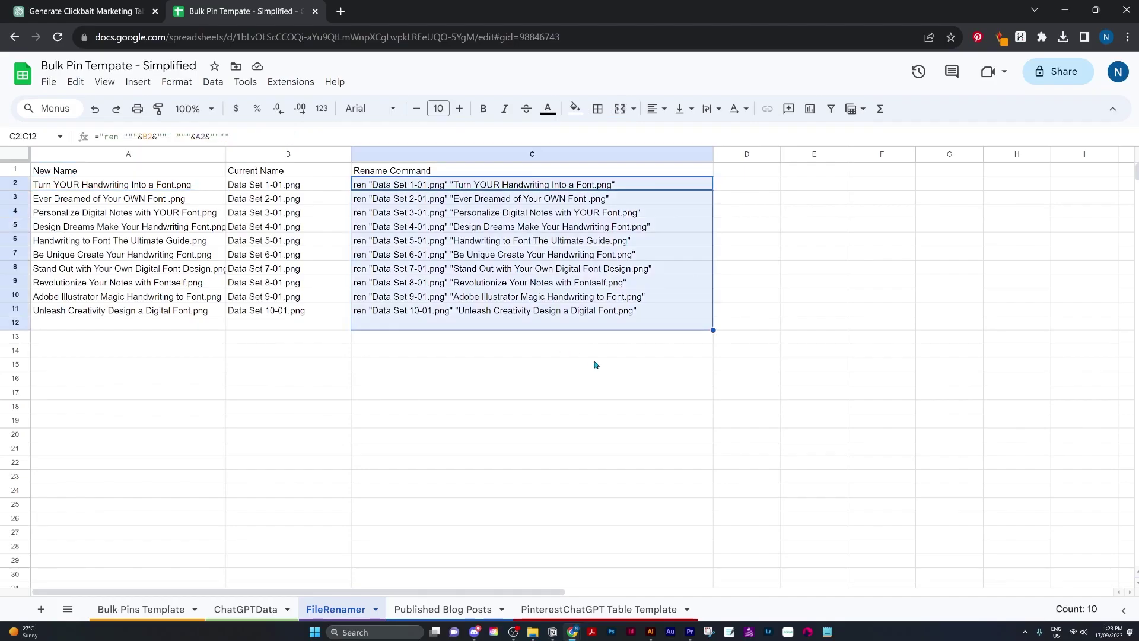
pyautogui.hotkey('ctrl', 'c')
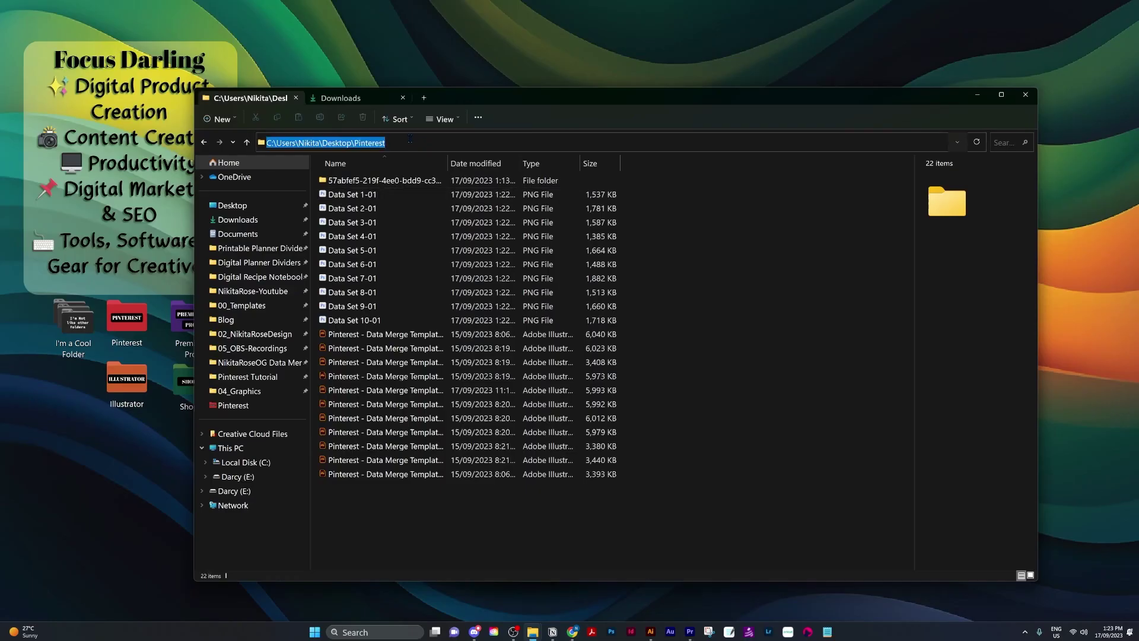
# Step: Open a command prompt in the Pinterest folder and run the copied rename commands on the exported Data Set PNG files
pyautogui.write('cmd')
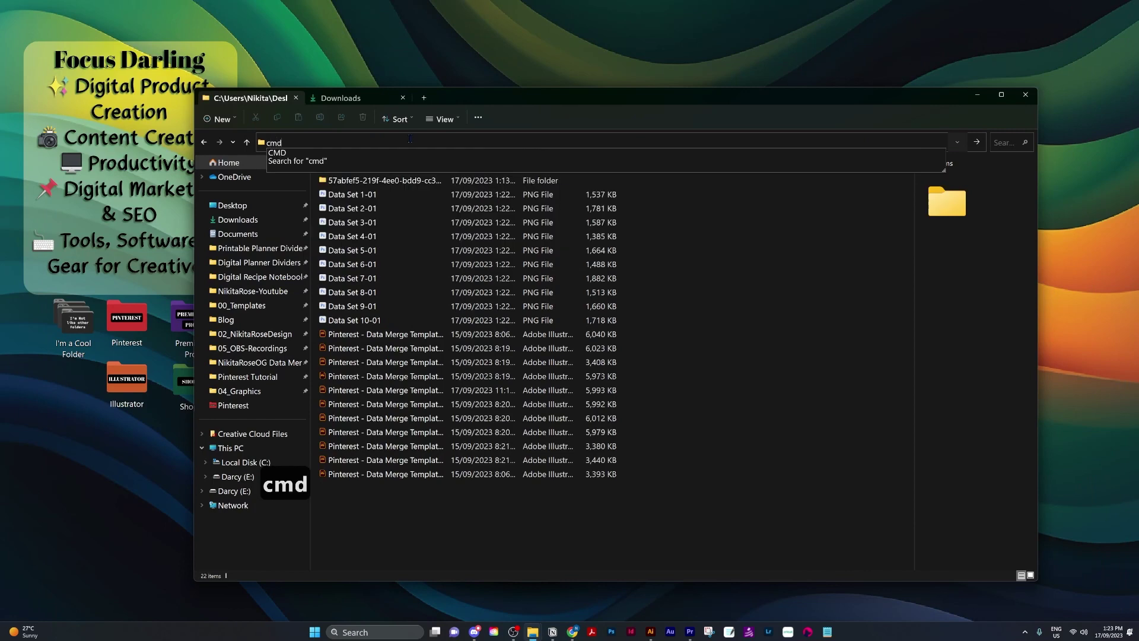
pyautogui.press('Return')
pyautogui.hotkey('ctrl', 'v')
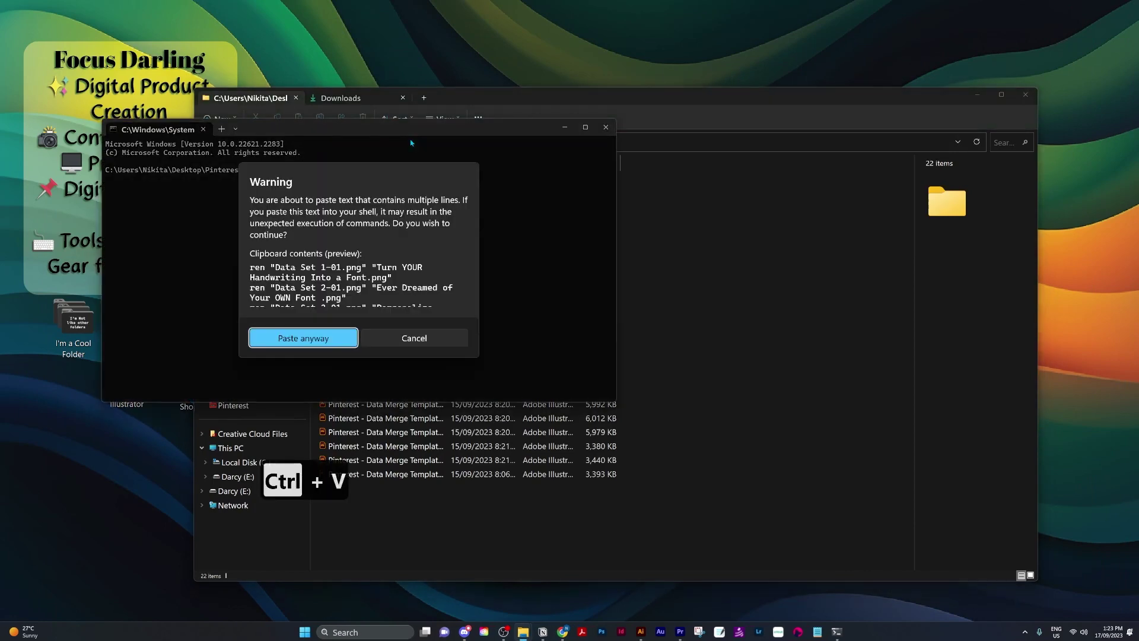
pyautogui.press('Return')
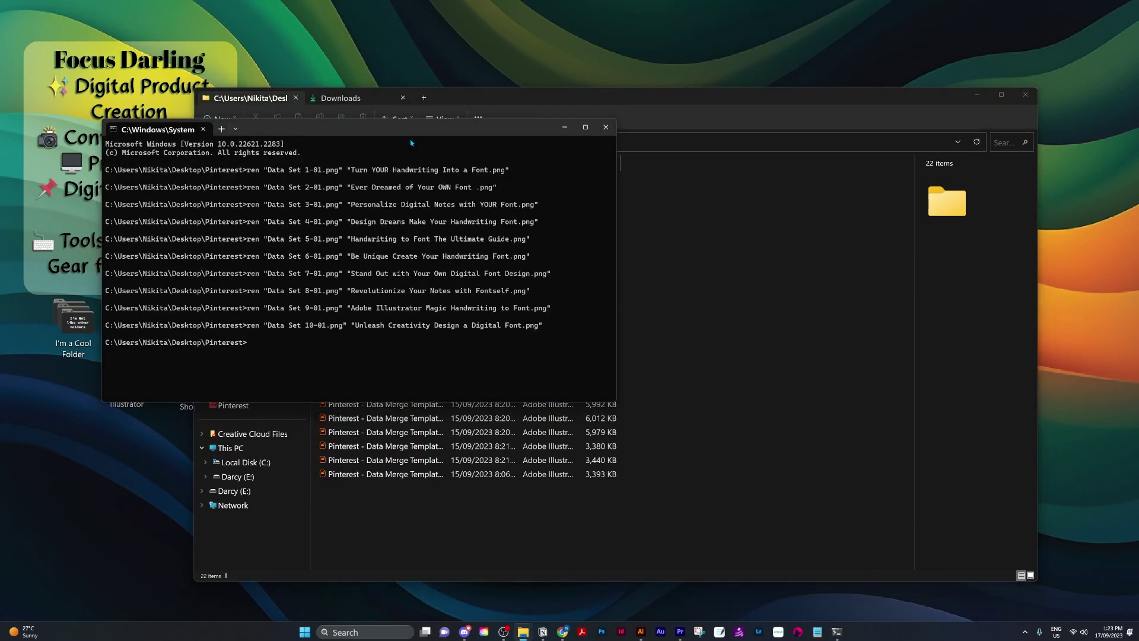
pyautogui.click(606, 127)
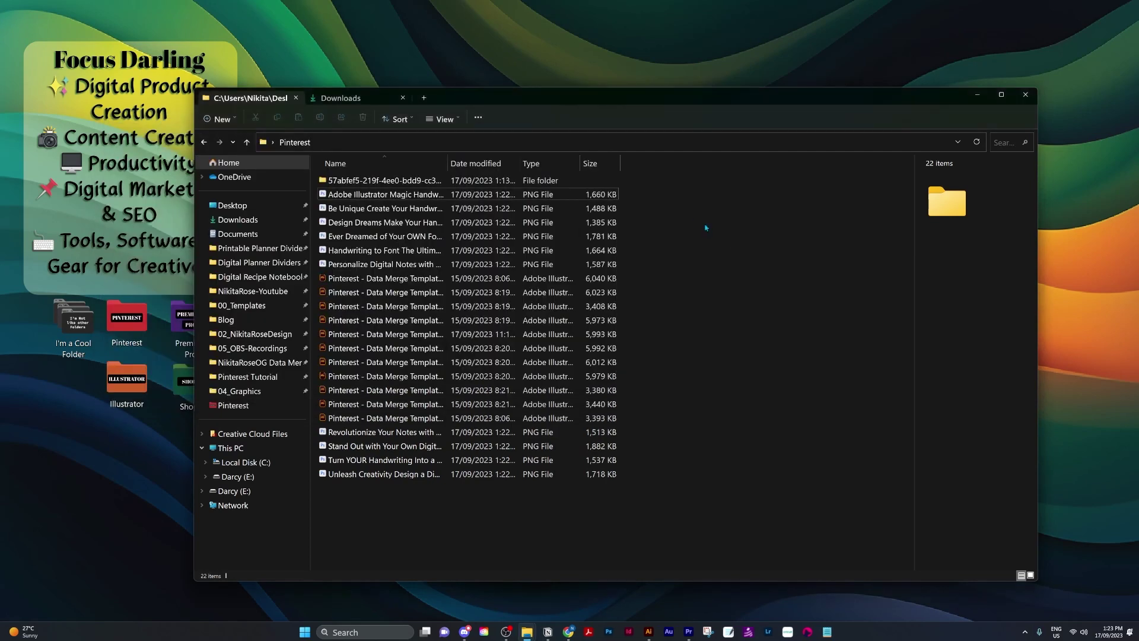
# Step: Sort the Pinterest folder by file type and select all the renamed PNG pins
pyautogui.click(553, 166)
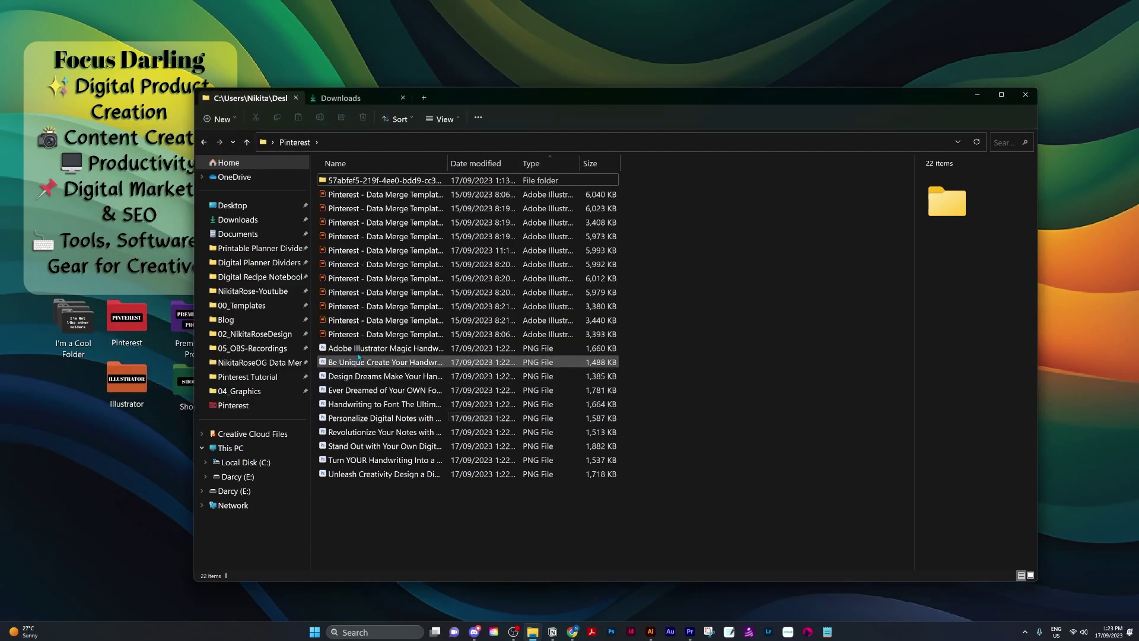
pyautogui.click(415, 349)
pyautogui.keyDown('shift'); pyautogui.click(390, 475); pyautogui.keyUp('shift')
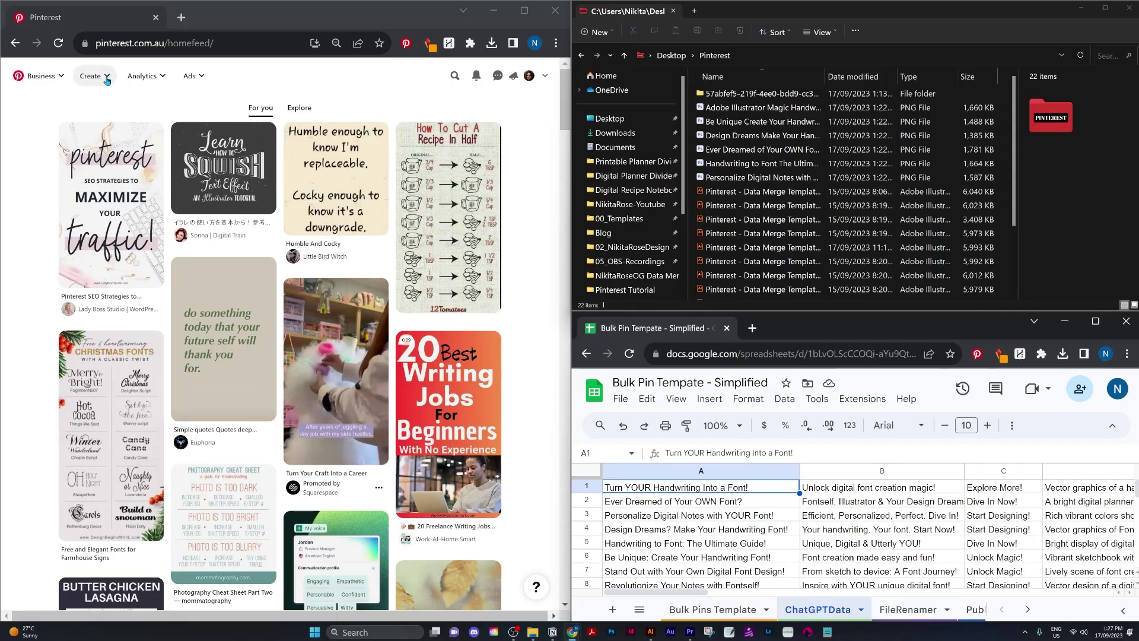
# Step: On Pinterest, create a new pin and paste the how-to-make-your-own-handwriting-font blog post URL as its destination link
pyautogui.click(90, 76)
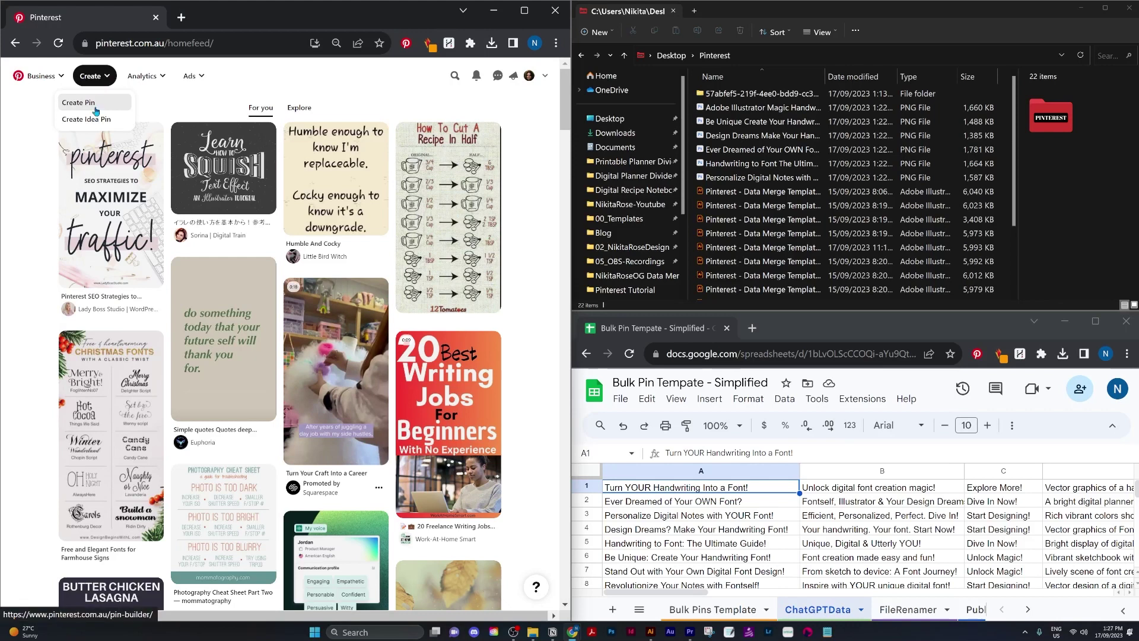
pyautogui.click(96, 104)
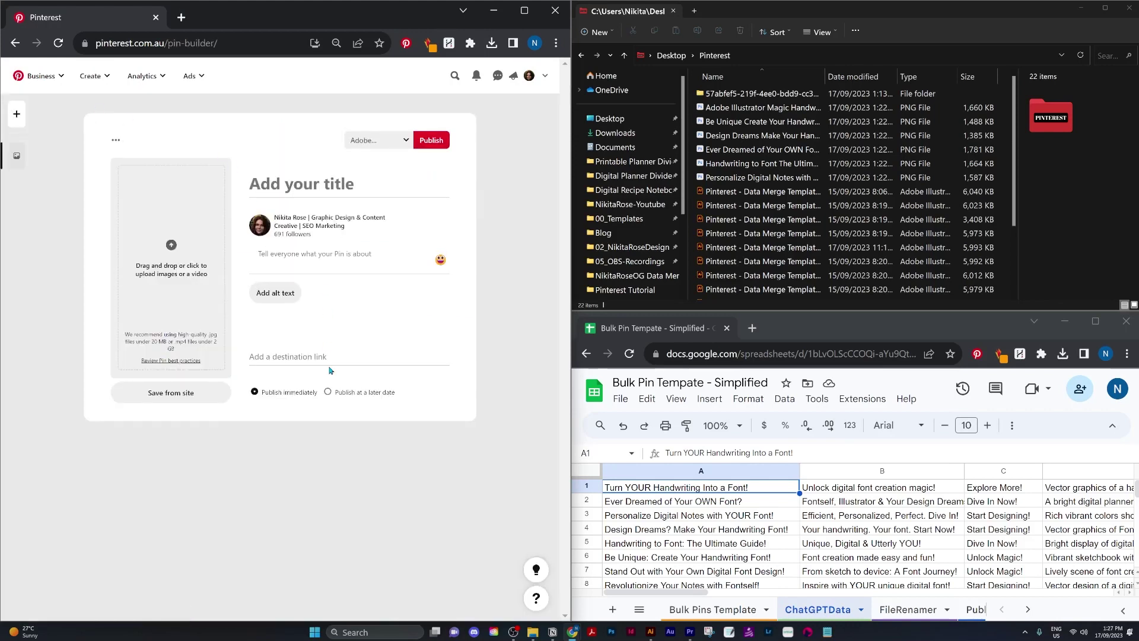
pyautogui.hotkey('ctrl', 'v')
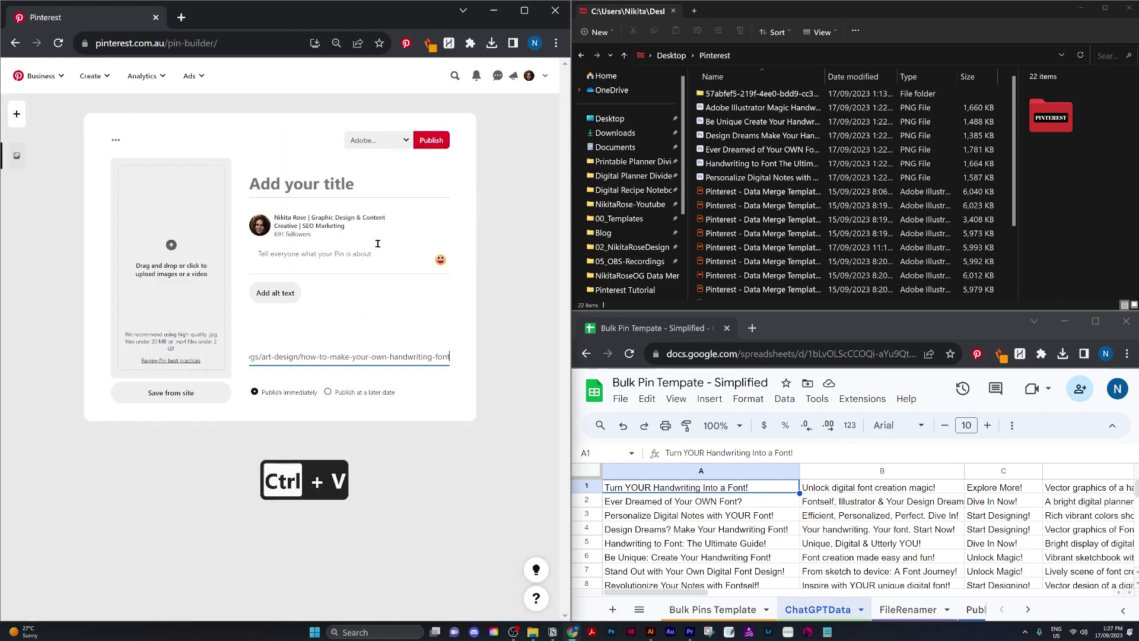
# Step: Choose Digital Product Ideas as the board for the pin draft
pyautogui.click(405, 140)
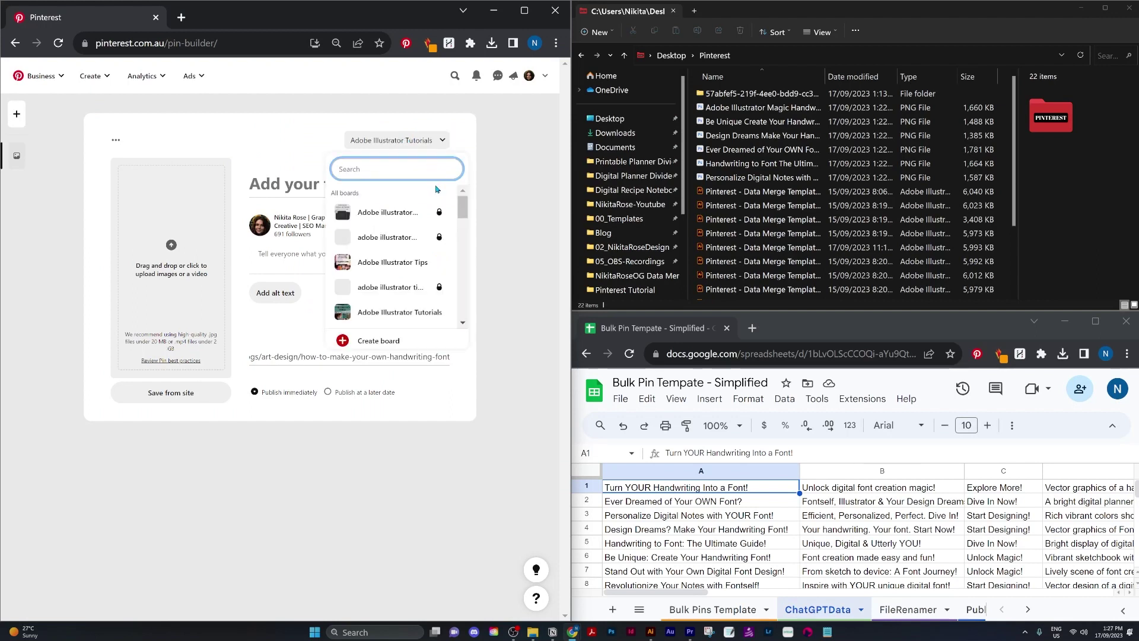
pyautogui.scroll(-3, 439, 250)
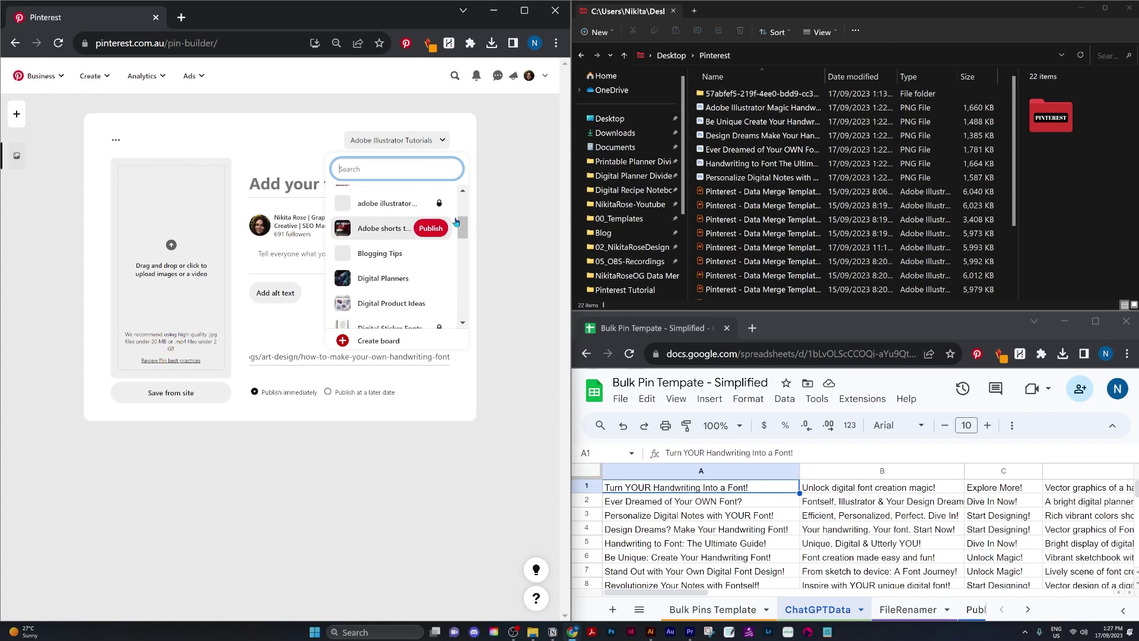
pyautogui.scroll(-2, 449, 237)
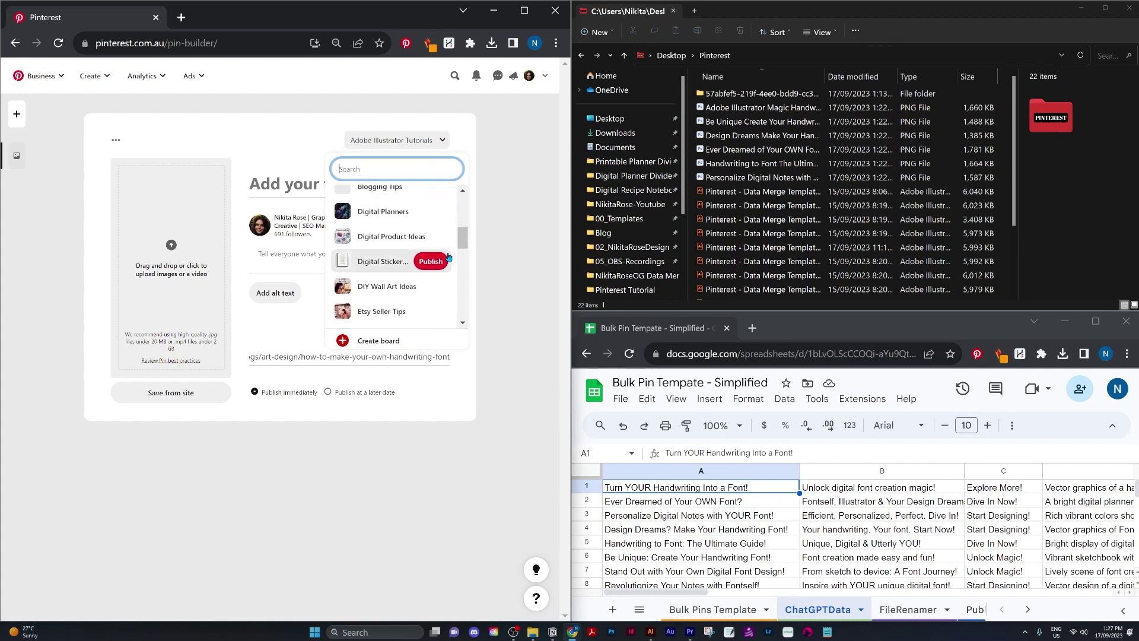
pyautogui.scroll(-2, 449, 256)
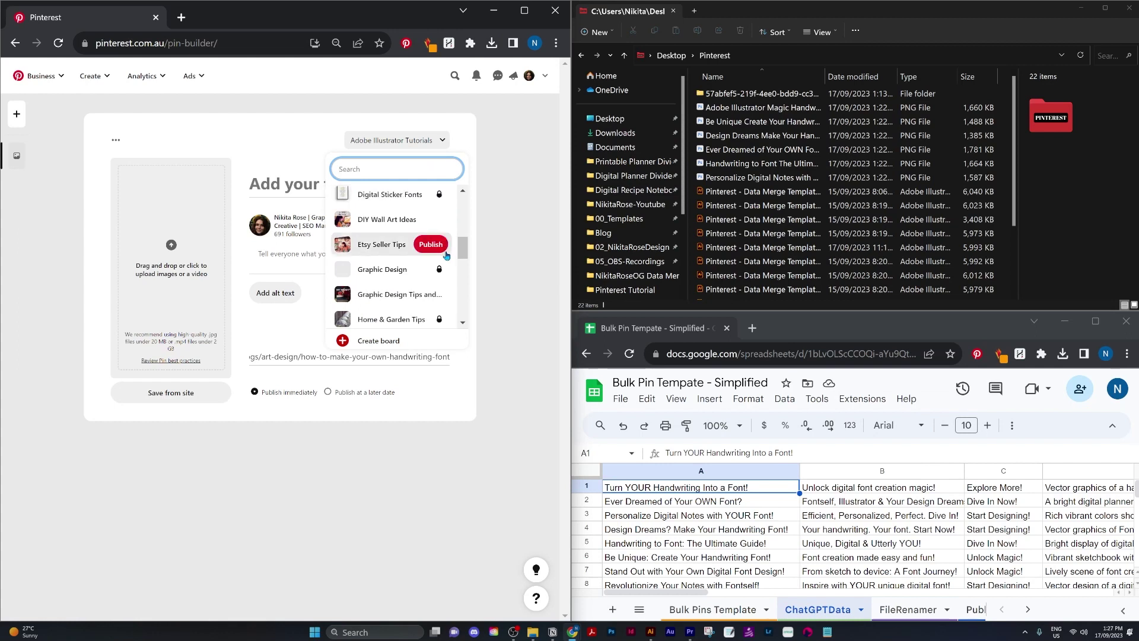
pyautogui.scroll(2, 409, 243)
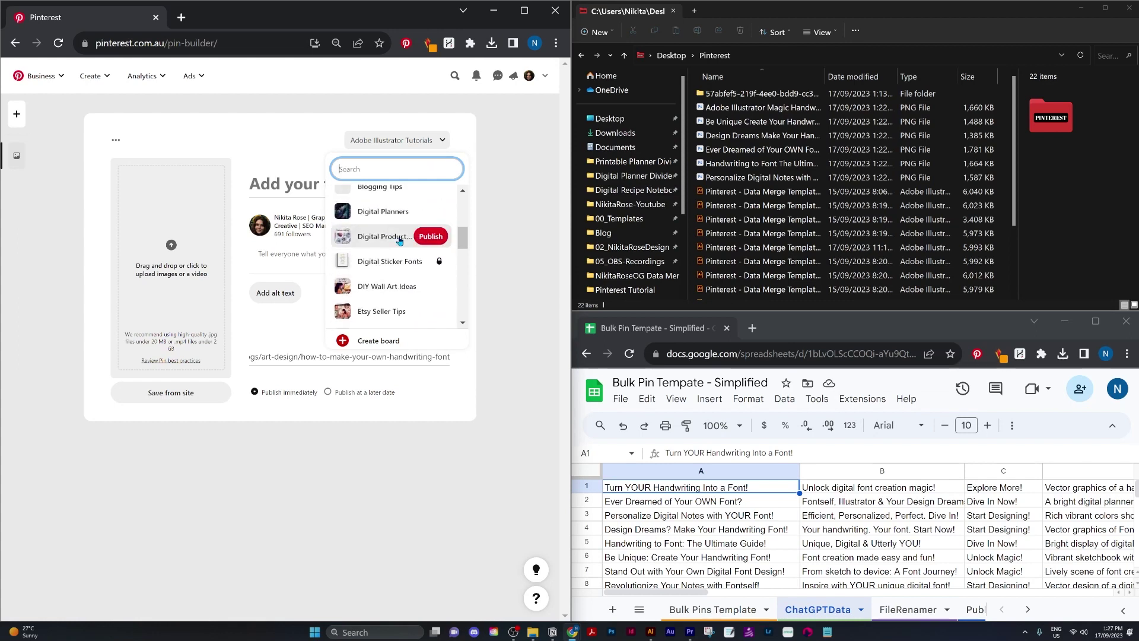
pyautogui.click(399, 239)
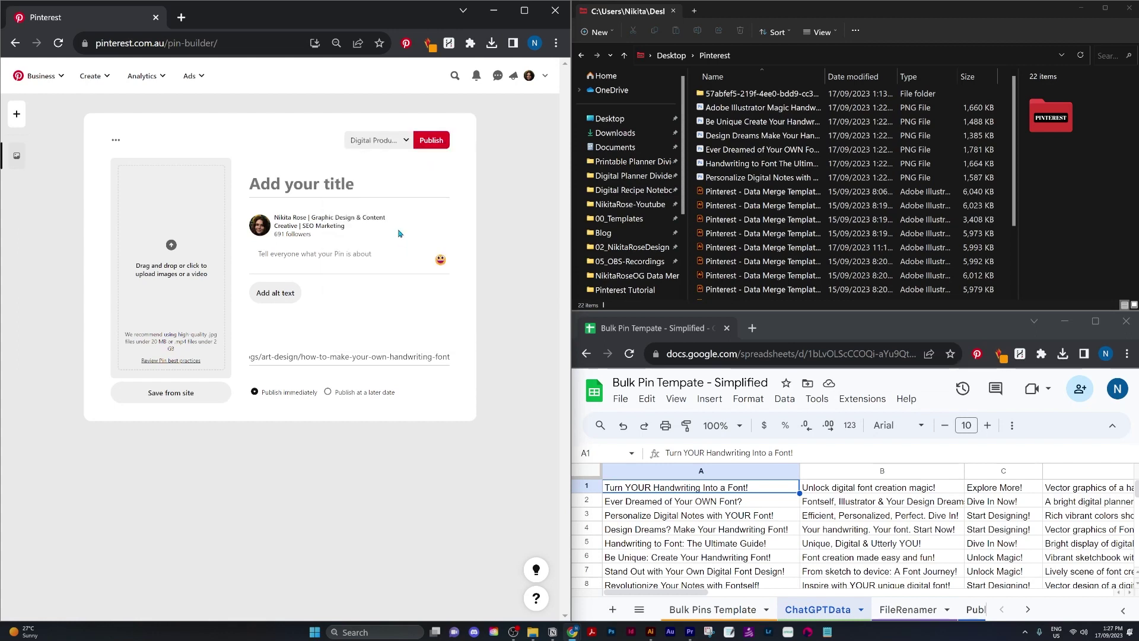
# Step: Duplicate the pin draft with its board and destination link until there are ten drafts
pyautogui.click(116, 141)
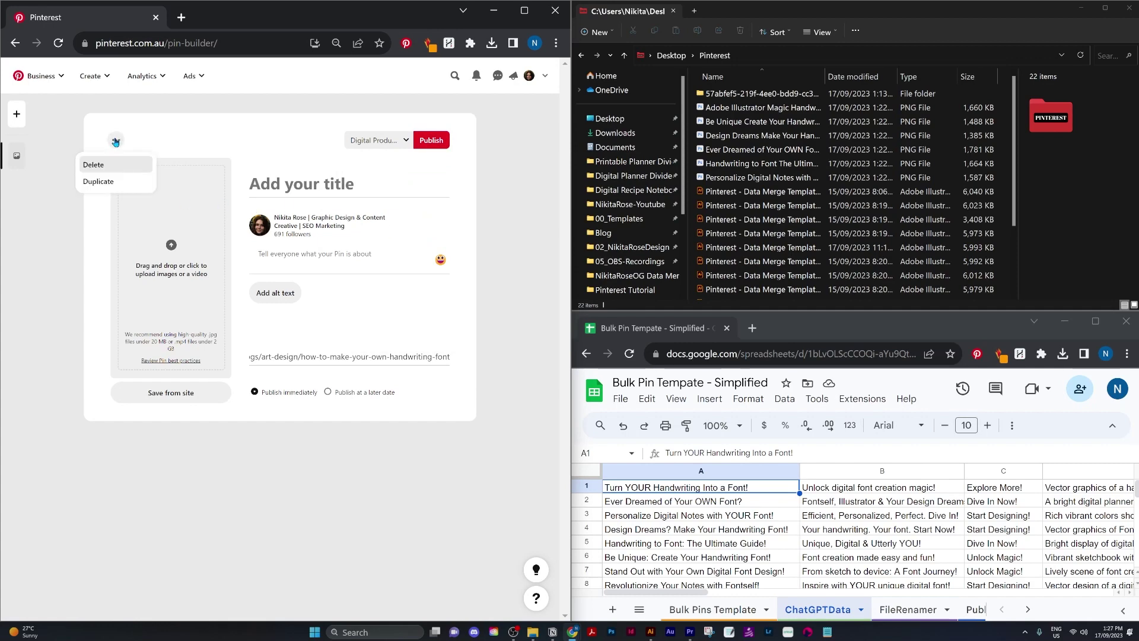
pyautogui.click(115, 180)
pyautogui.click(109, 127)
pyautogui.click(113, 169)
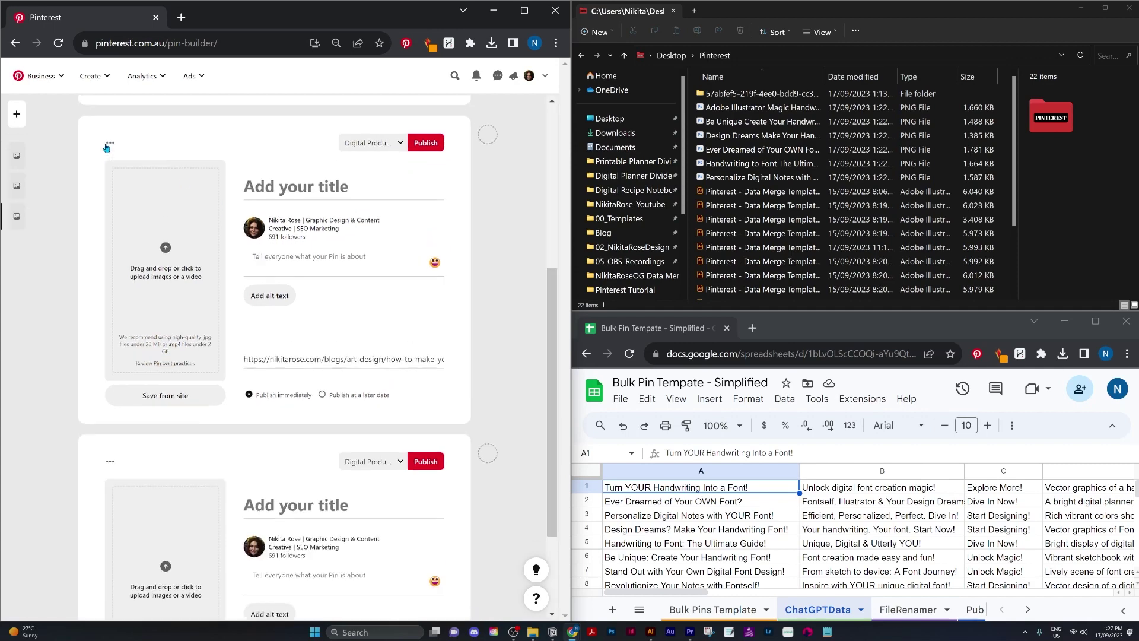
pyautogui.click(110, 127)
pyautogui.click(112, 168)
pyautogui.click(110, 128)
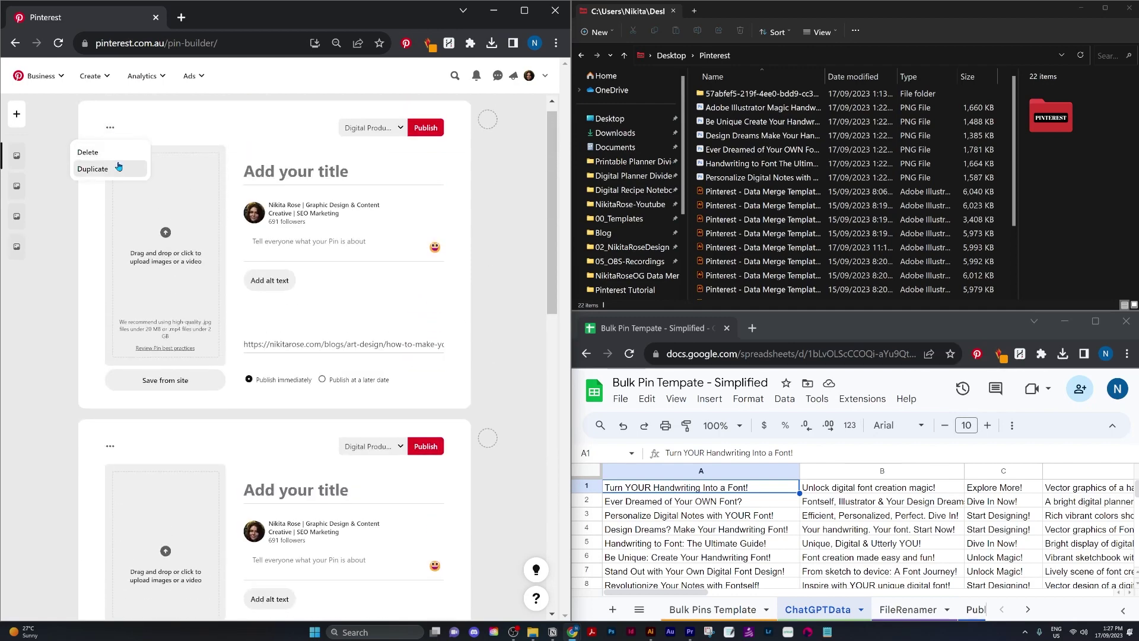
pyautogui.click(113, 168)
pyautogui.click(110, 128)
pyautogui.click(114, 168)
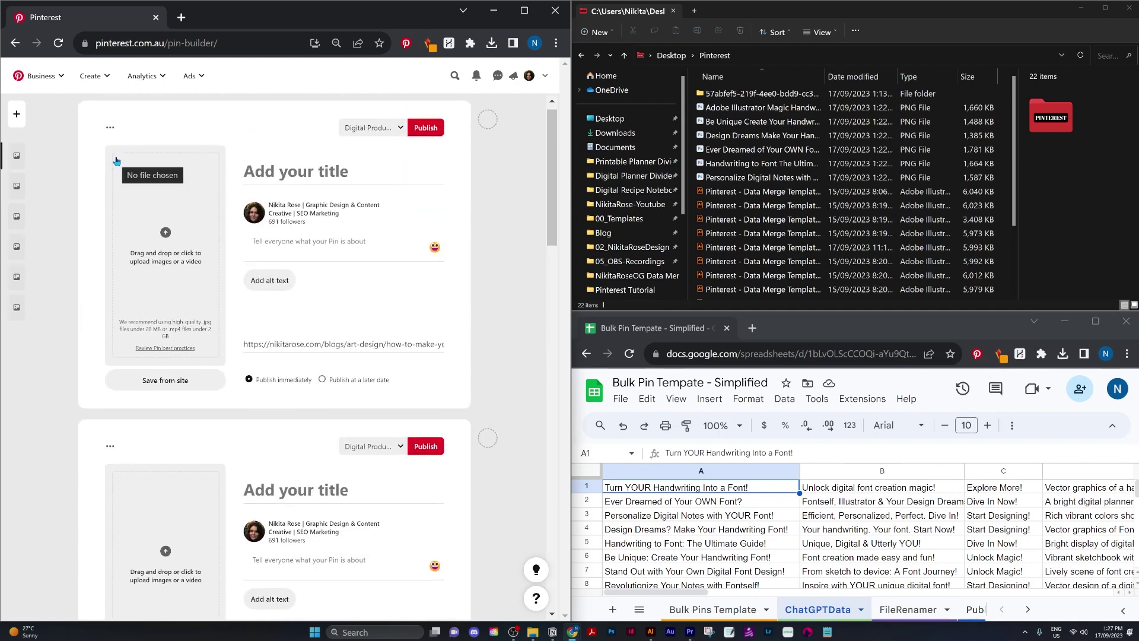
pyautogui.click(110, 127)
pyautogui.click(113, 168)
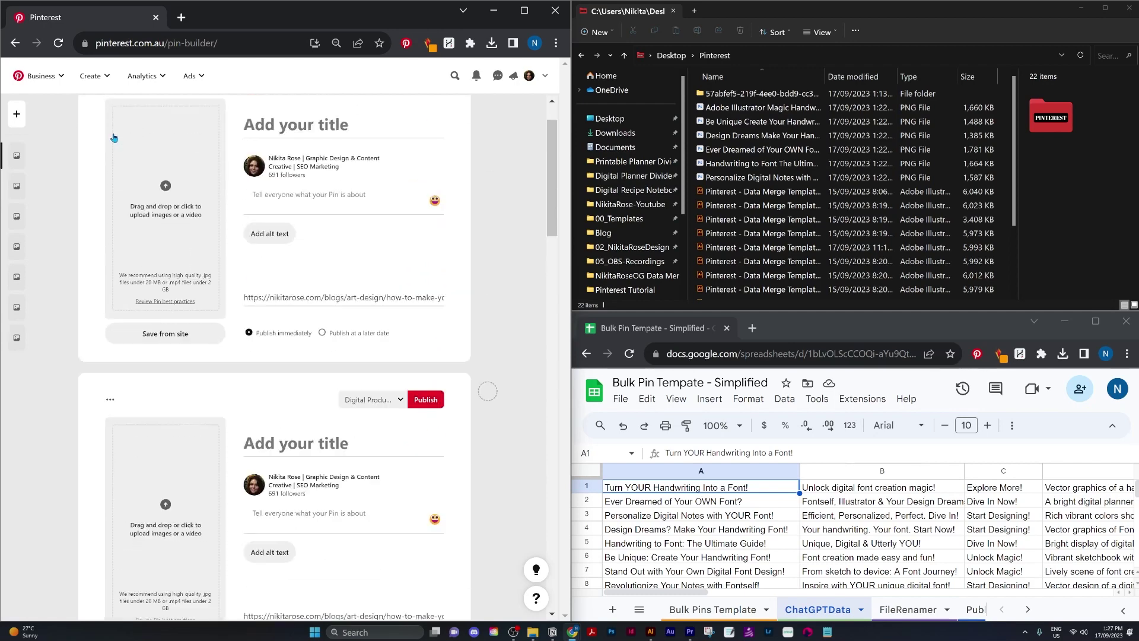
pyautogui.click(110, 127)
pyautogui.click(113, 168)
pyautogui.click(111, 128)
pyautogui.click(113, 169)
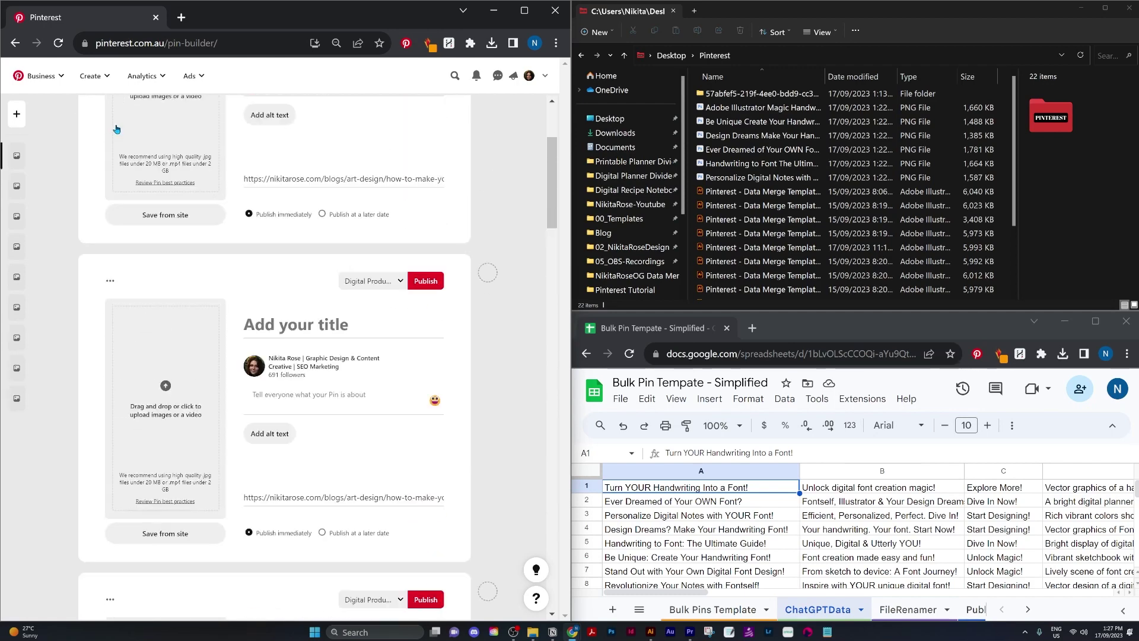
pyautogui.click(110, 128)
pyautogui.click(113, 169)
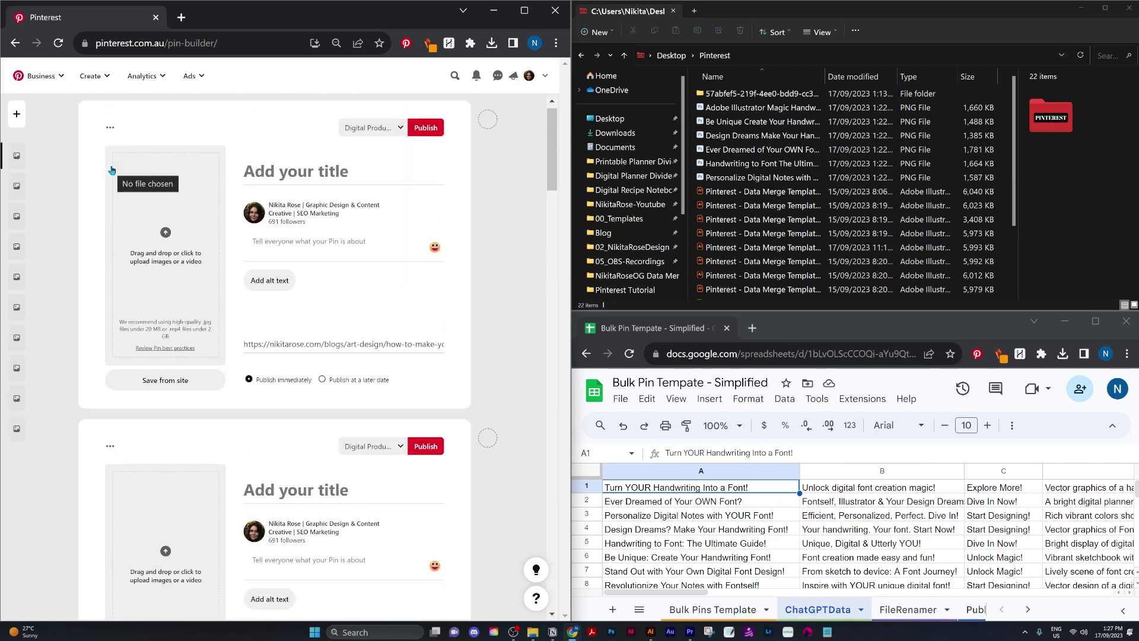
# Step: Sort the Pinterest folder by type and add the "Turn YOUR Handwriting" and "Ever Dreamed" images to the first and second pin drafts
pyautogui.click(908, 77)
pyautogui.scroll(-2, 785, 229)
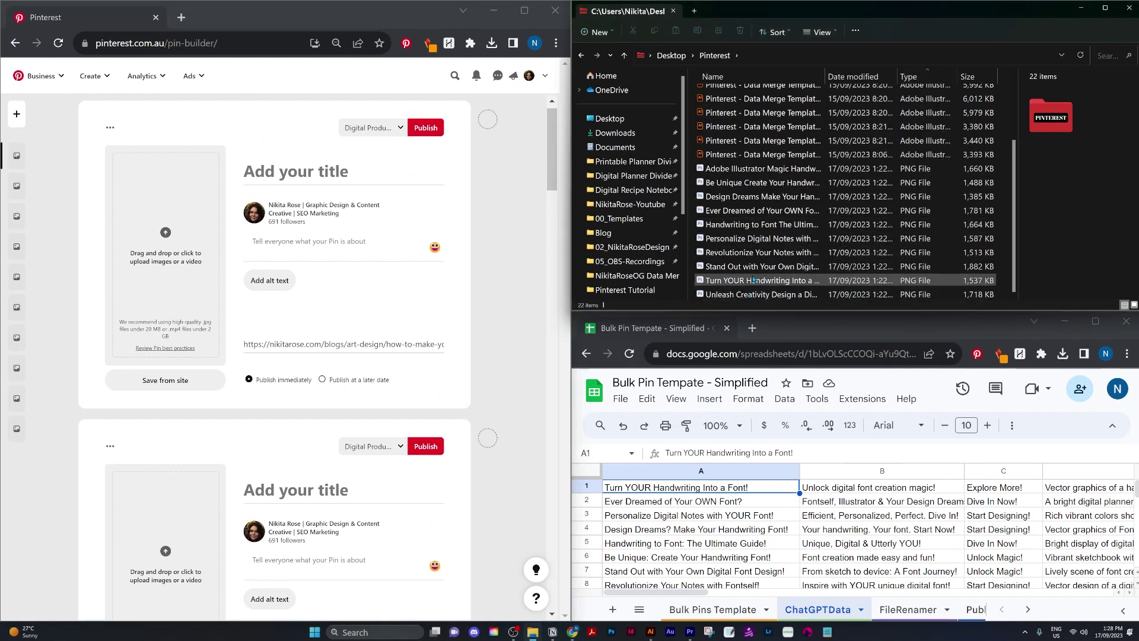
pyautogui.moveTo(760, 280); pyautogui.dragTo(178, 255)
pyautogui.scroll(-6, 283, 340)
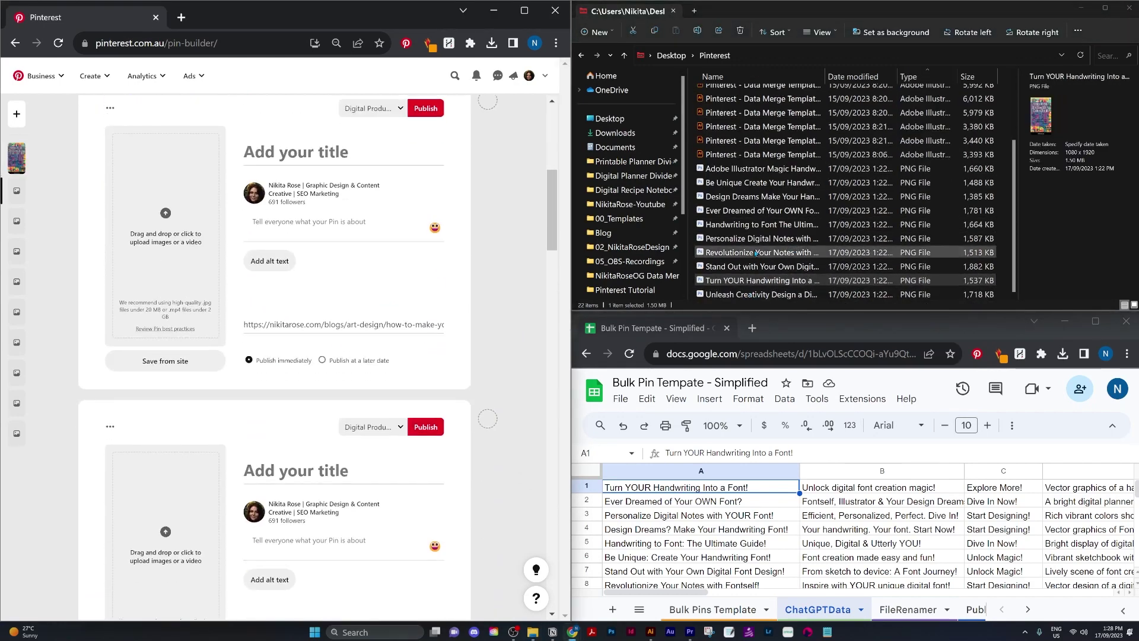
pyautogui.click(748, 210)
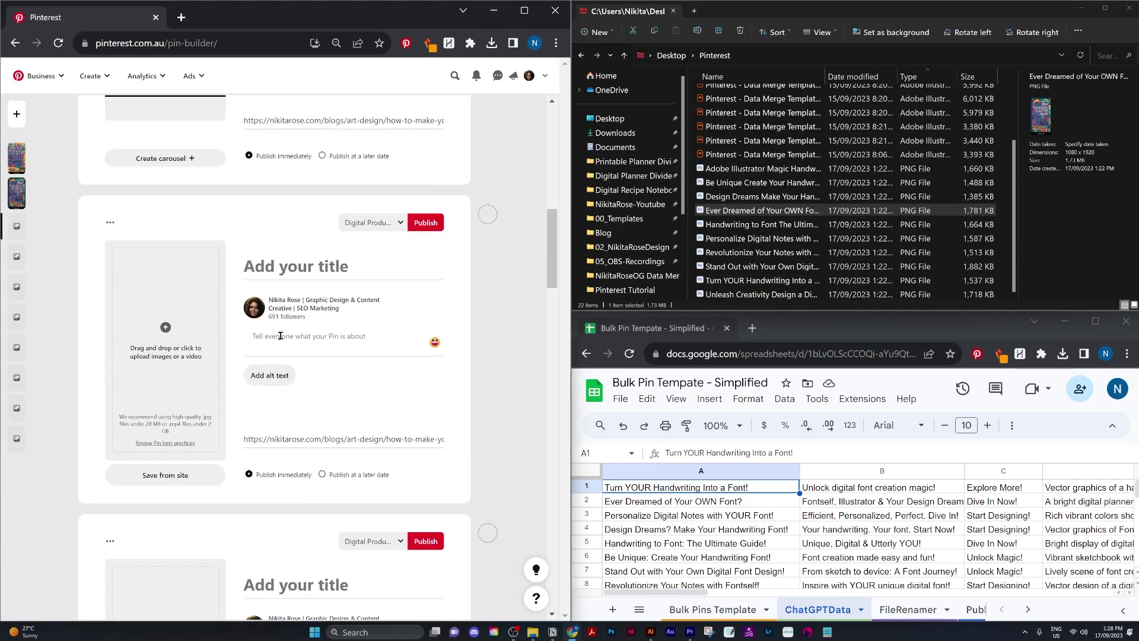
# Step: Add the "Personalize Digital Notes", "Design Dreams" and "Handwriting to Font" images to the third, fourth and fifth pin drafts
pyautogui.moveTo(741, 242); pyautogui.dragTo(158, 283)
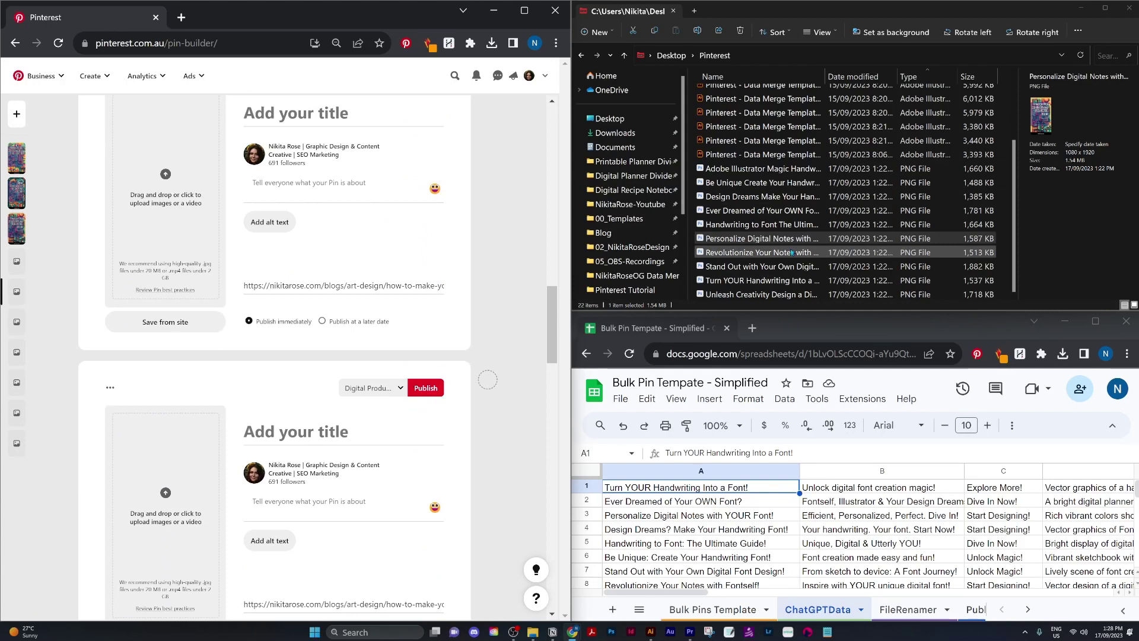
pyautogui.moveTo(760, 196); pyautogui.dragTo(199, 217)
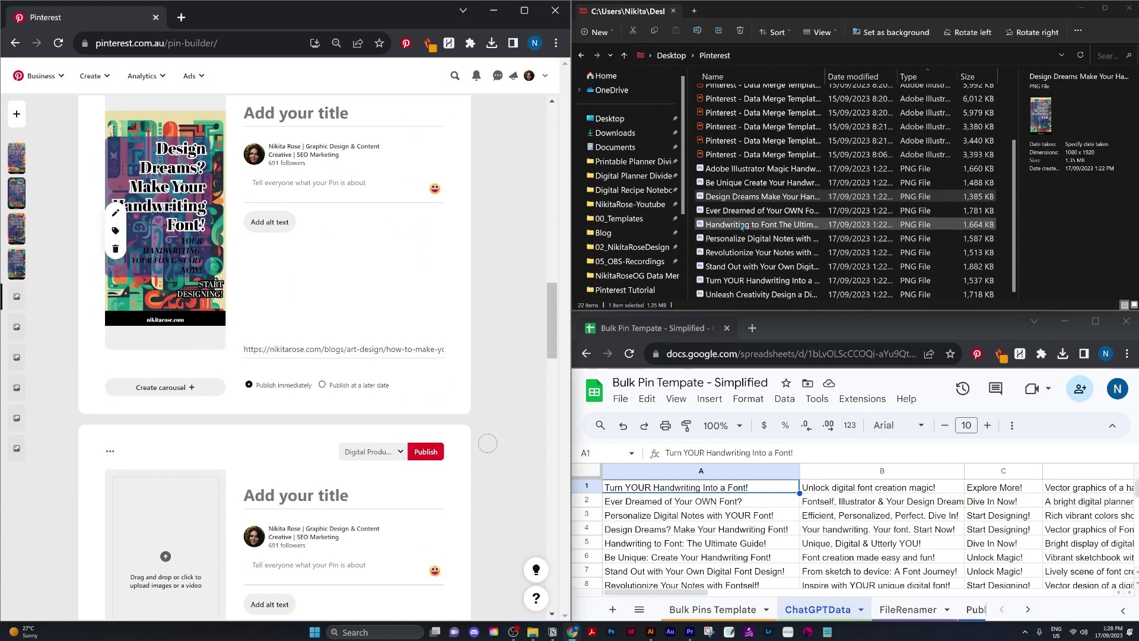
pyautogui.moveTo(741, 224); pyautogui.dragTo(225, 517)
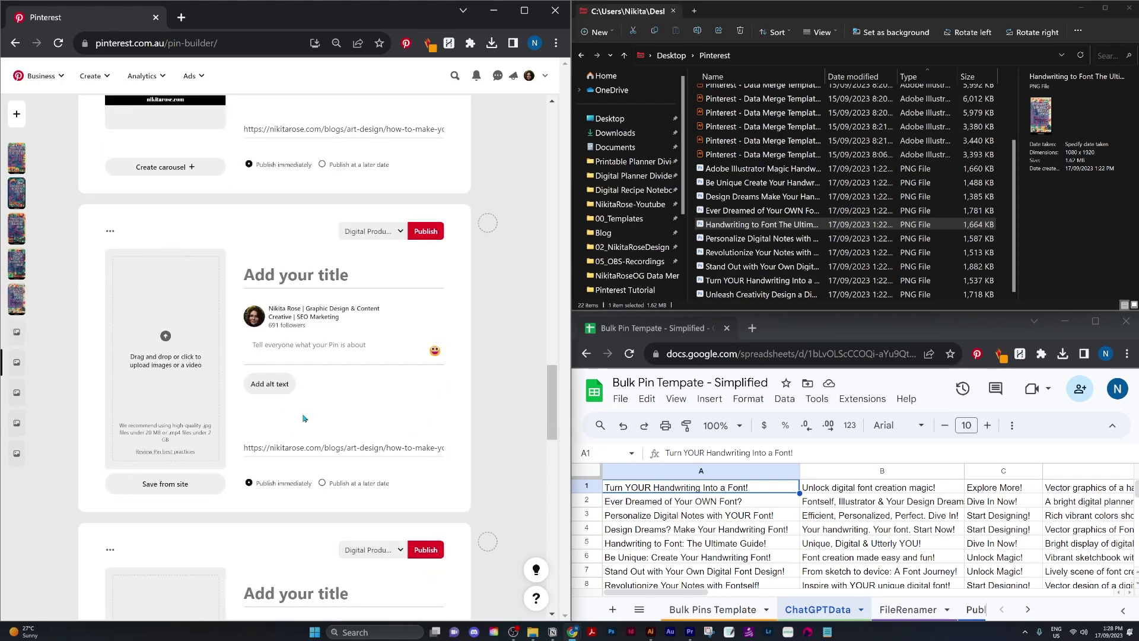
# Step: Add the "Be Unique", "Stand Out" and "Revolutionize Your Notes" images to the sixth, seventh and eighth pin drafts
pyautogui.click(637, 560)
pyautogui.click(726, 186)
pyautogui.moveTo(726, 186); pyautogui.dragTo(192, 429)
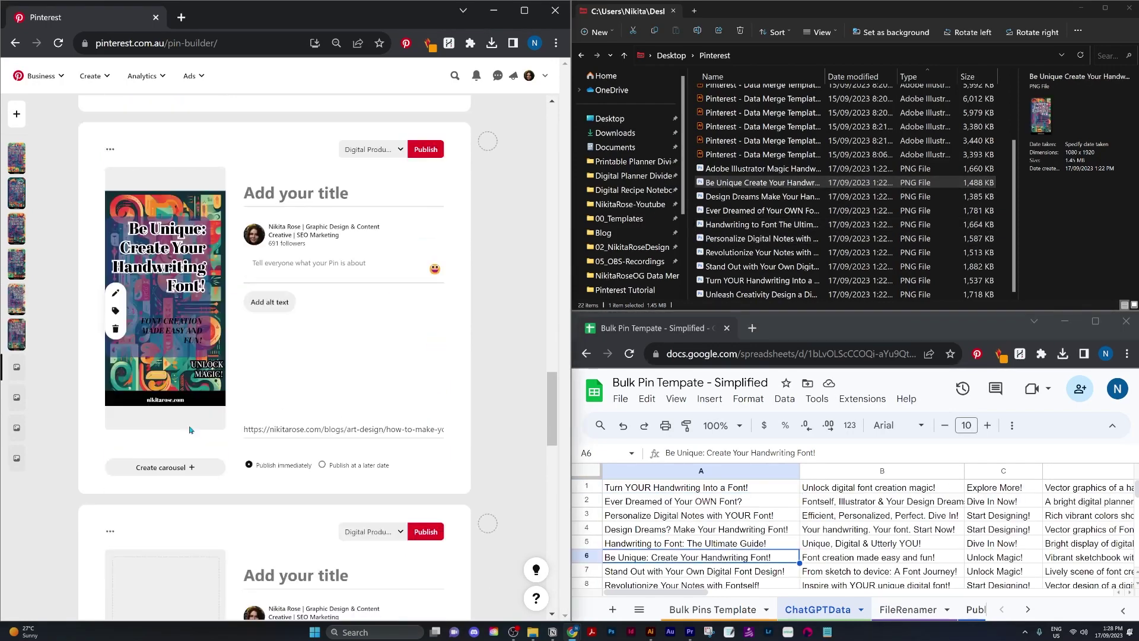
pyautogui.moveTo(742, 266); pyautogui.dragTo(198, 384)
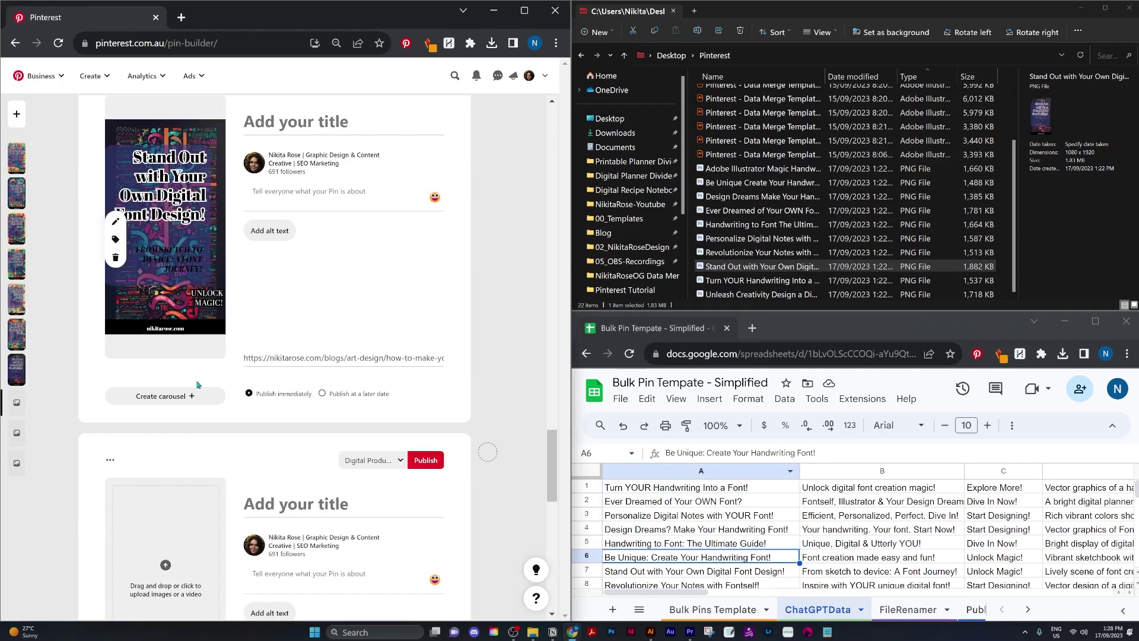
pyautogui.click(736, 252)
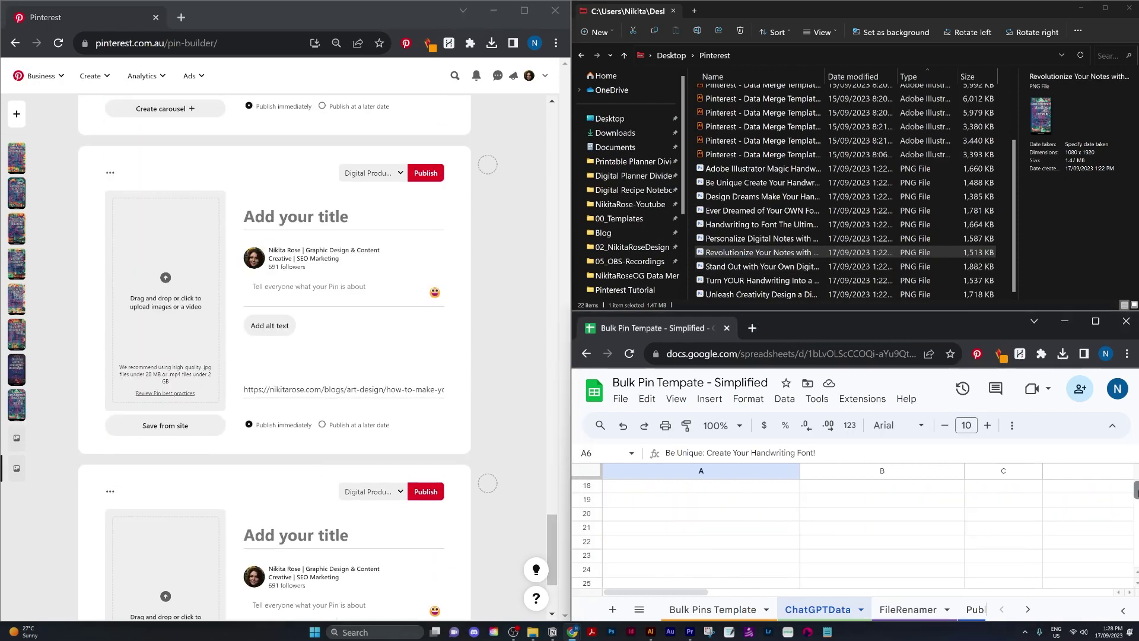
# Step: Add the "Adobe Illustrator Magic" and "Unleash Creativity" images to the ninth and tenth pin drafts
pyautogui.scroll(-1, 1003, 584)
pyautogui.moveTo(854, 313); pyautogui.dragTo(855, 200)
pyautogui.click(732, 170)
pyautogui.moveTo(731, 172); pyautogui.dragTo(167, 285)
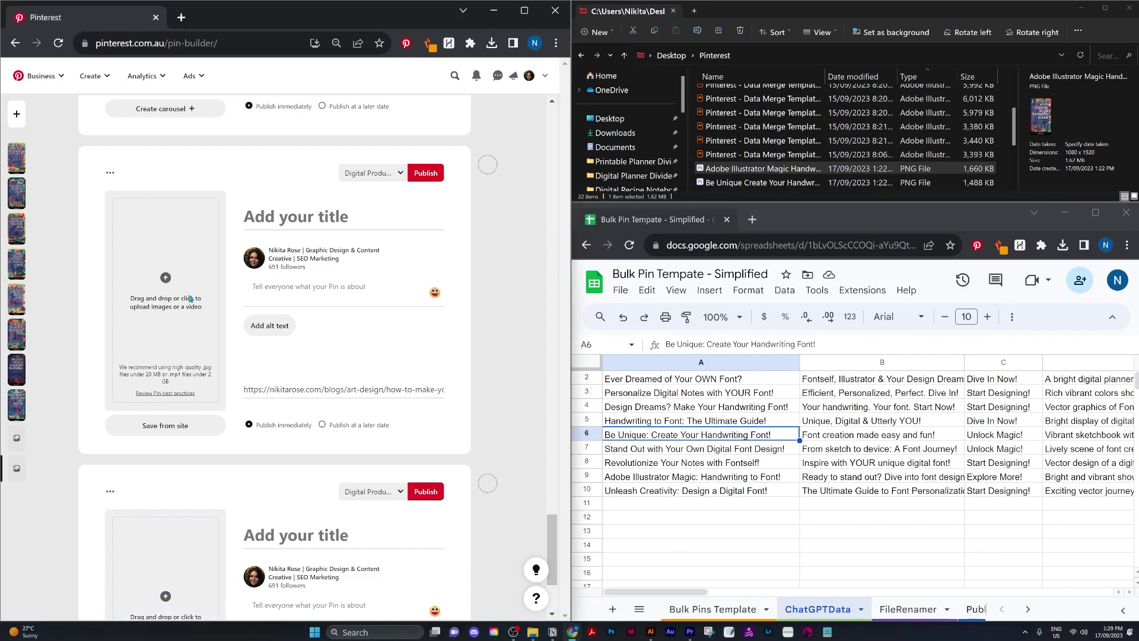
# Step: Copy the title "How to Make Your Own Handwriting Font for Digital Planners" and its description from sheet row 1 into the first pin draft
pyautogui.scroll(20, 216, 581)
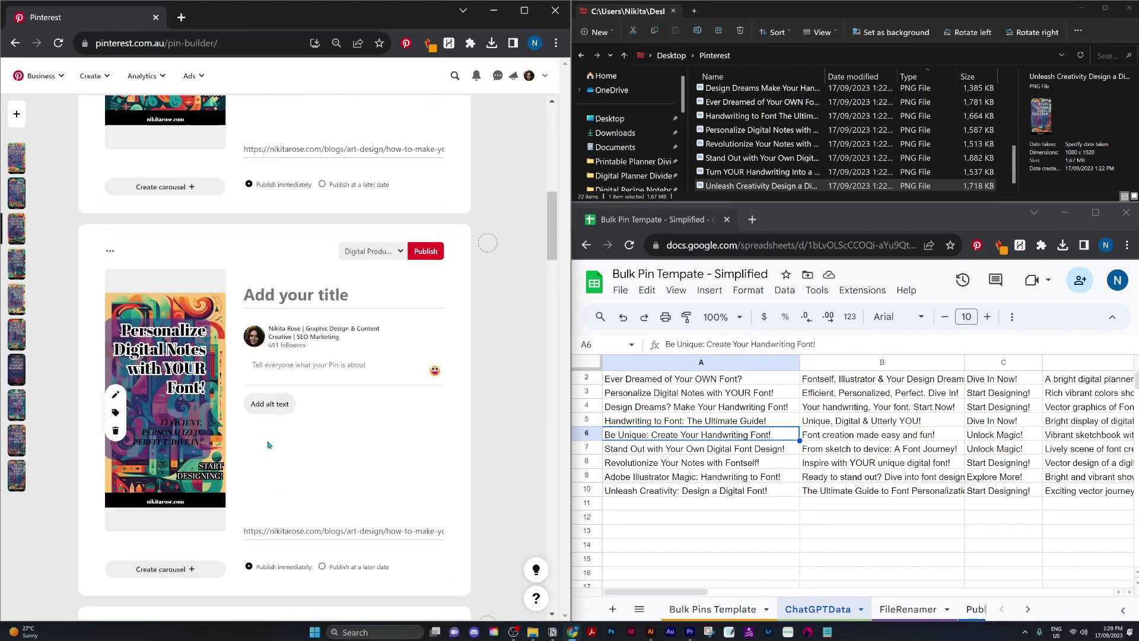
pyautogui.scroll(1, 745, 520)
pyautogui.moveTo(655, 592); pyautogui.dragTo(840, 588)
pyautogui.click(948, 381)
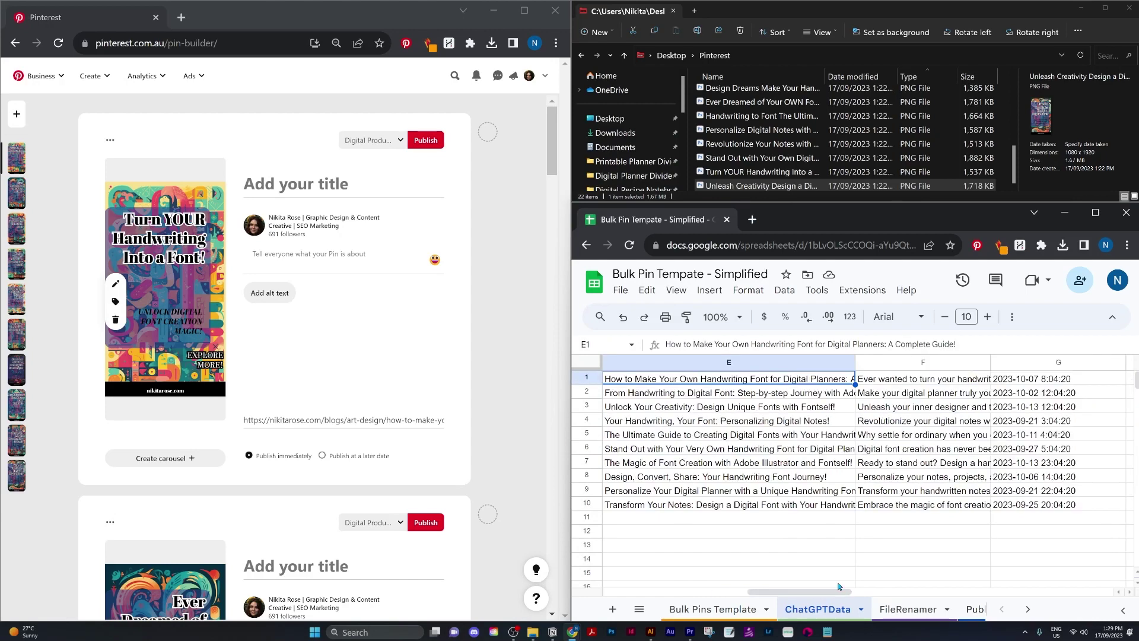
pyautogui.hotkey('ctrl', 'c')
pyautogui.click(295, 184)
pyautogui.hotkey('ctrl', 'v')
pyautogui.click(923, 378)
pyautogui.hotkey('ctrl', 'c')
pyautogui.click(309, 329)
pyautogui.hotkey('ctrl', 'v')
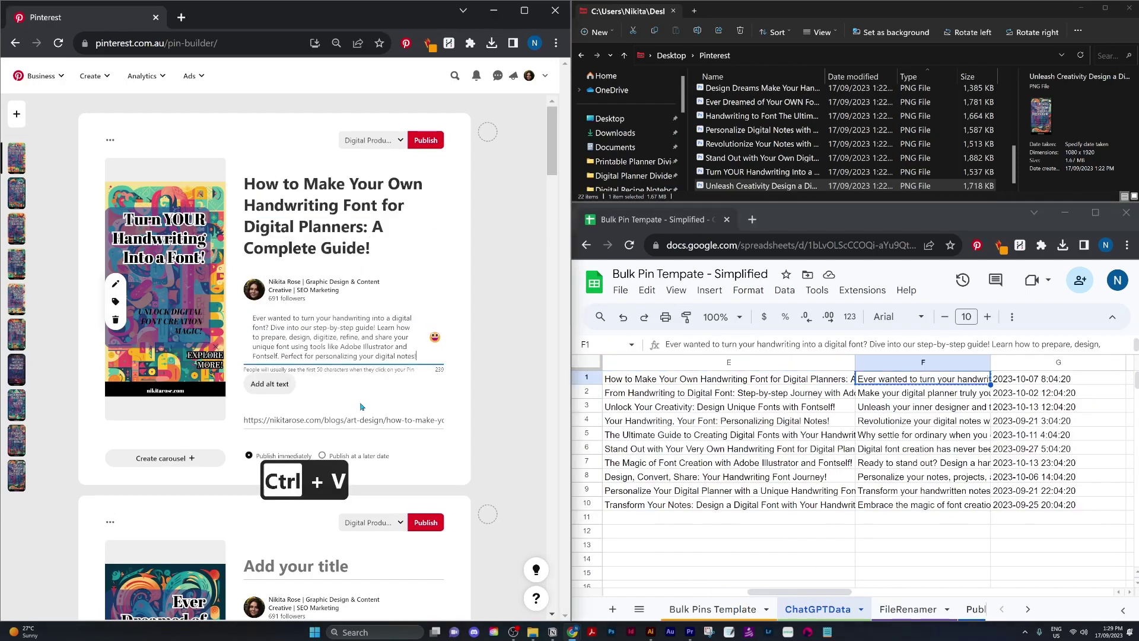
# Step: Copy the title "From Handwriting to Digital Font" and its description from sheet row 2 into the second pin draft
pyautogui.click(648, 393)
pyautogui.hotkey('ctrl', 'c')
pyautogui.click(884, 393)
pyautogui.hotkey('ctrl', 'v')
pyautogui.hotkey('ctrl', 'z')
pyautogui.hotkey('ctrl', 'c')
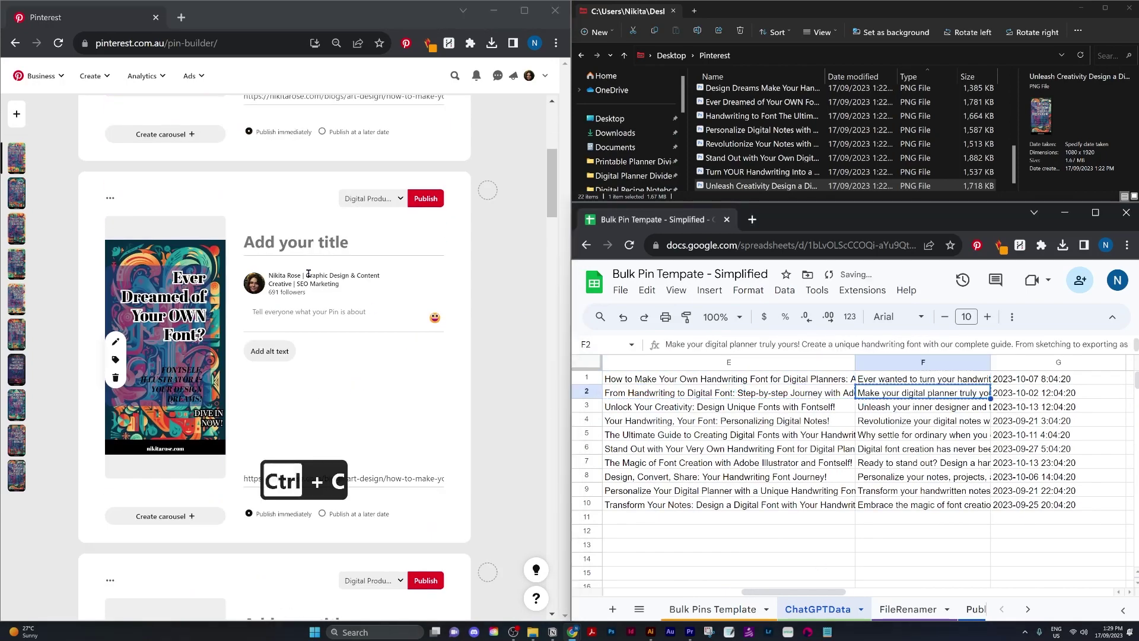
pyautogui.click(295, 242)
pyautogui.press('super+v')
pyautogui.click(315, 405)
pyautogui.click(308, 379)
pyautogui.press('super+v')
pyautogui.click(323, 445)
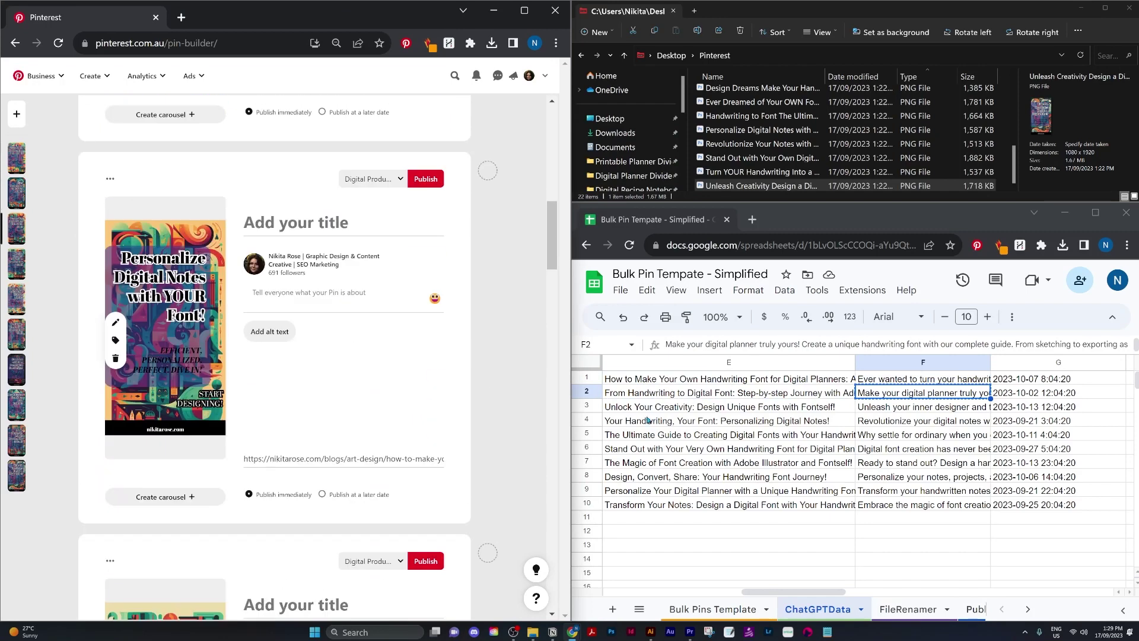
# Step: Copy the title "Unlock Your Creativity: Design Unique Fonts with Fontself!" and its description from sheet row 3 into the third pin draft
pyautogui.click(648, 407)
pyautogui.hotkey('ctrl', 'c')
pyautogui.click(307, 223)
pyautogui.hotkey('ctrl', 'v')
pyautogui.click(922, 407)
pyautogui.hotkey('ctrl', 'c')
pyautogui.click(309, 356)
pyautogui.hotkey('ctrl', 'v')
# Step: Copy the title "Your Handwriting, Your Font: Personalizing Digital Notes!" and its description from sheet row 4 into the fourth pin draft
pyautogui.click(295, 602)
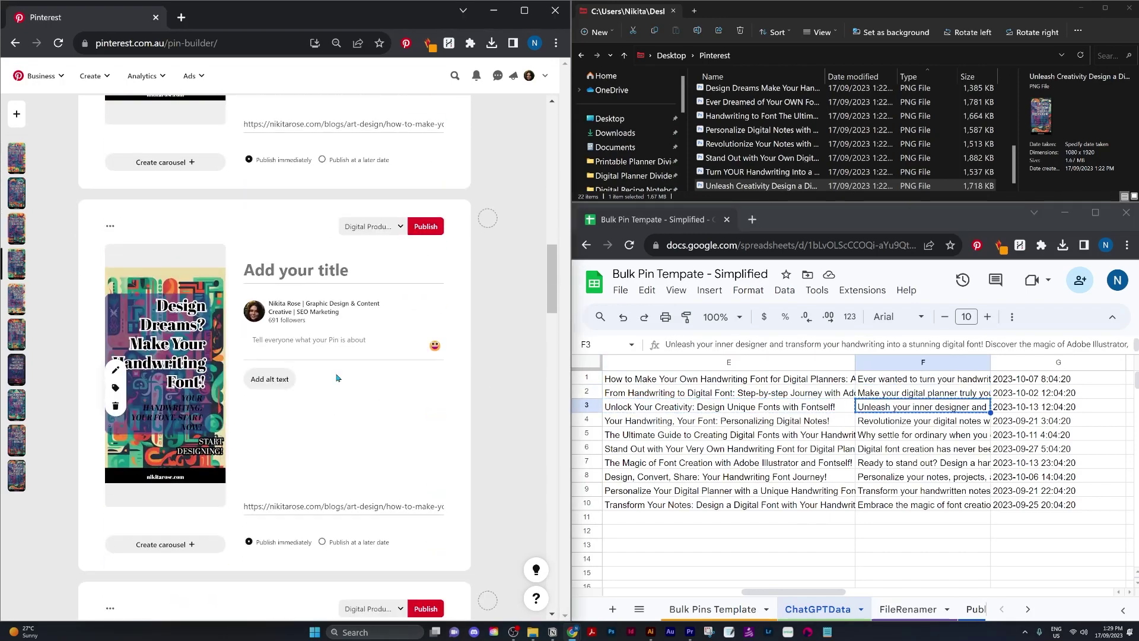
pyautogui.click(712, 423)
pyautogui.hotkey('ctrl', 'c')
pyautogui.click(296, 270)
pyautogui.hotkey('ctrl', 'v')
pyautogui.click(923, 421)
pyautogui.hotkey('ctrl', 'c')
pyautogui.click(309, 340)
pyautogui.hotkey('ctrl', 'v')
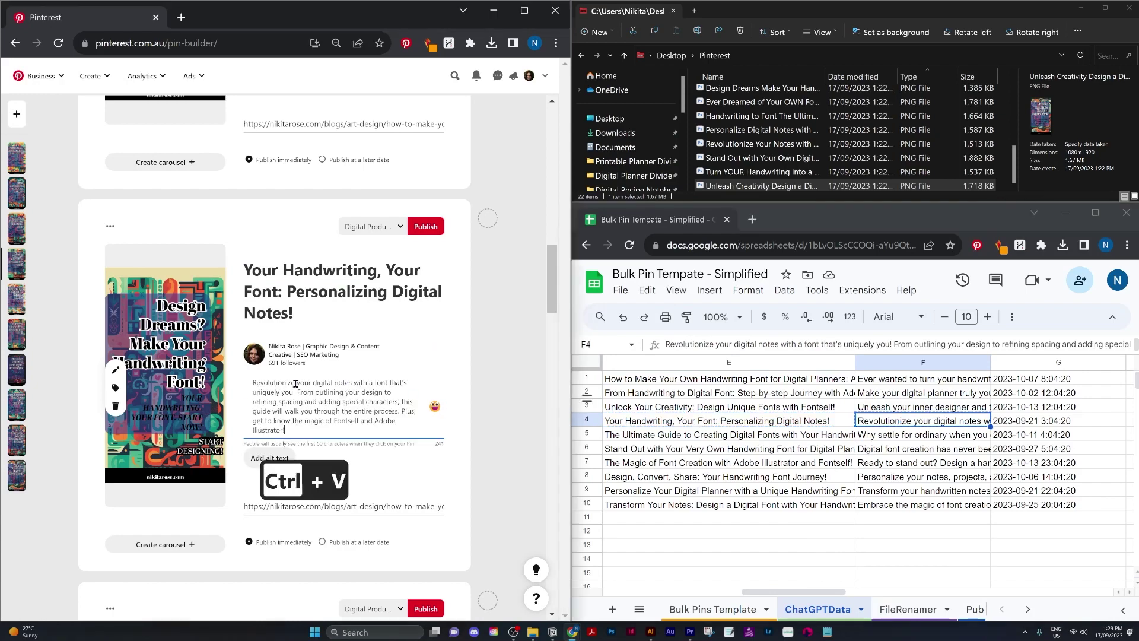
# Step: Copy the title "The Ultimate Guide to Creating Digital Fonts" and its description from sheet row 5 into the fifth pin draft
pyautogui.click(755, 439)
pyautogui.hotkey('ctrl', 'c')
pyautogui.click(297, 317)
pyautogui.hotkey('ctrl', 'v')
pyautogui.click(923, 434)
pyautogui.hotkey('ctrl', 'c')
pyautogui.click(309, 388)
pyautogui.hotkey('ctrl', 'v')
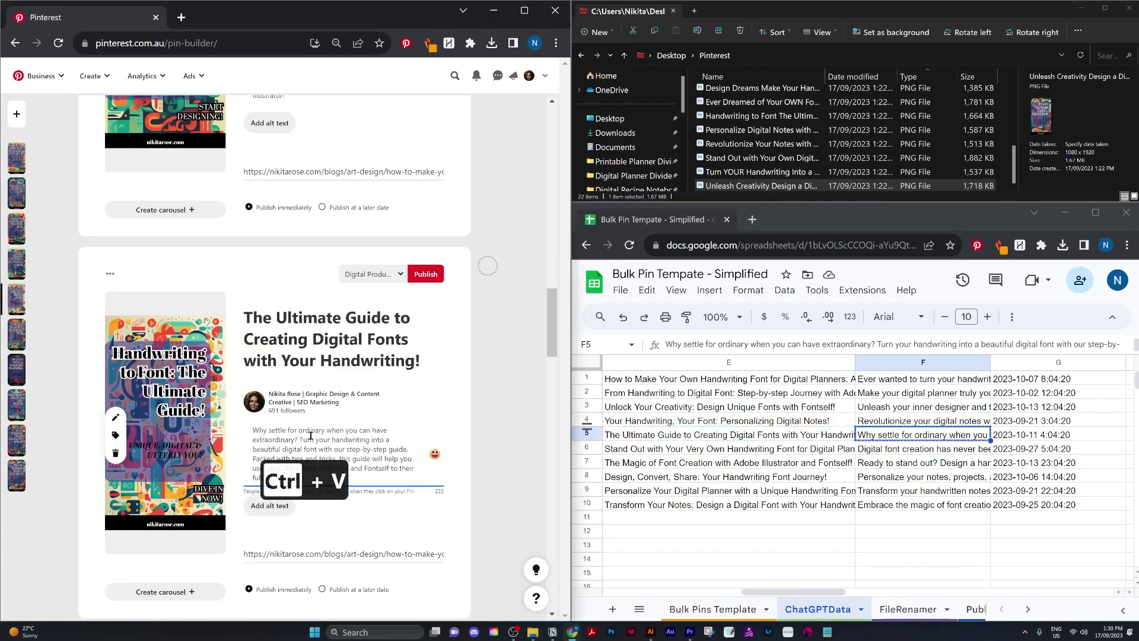
# Step: Copy the title "Stand Out with Your Very Own Handwriting Font" and its description from sheet row 6 into the sixth pin draft
pyautogui.click(703, 450)
pyautogui.hotkey('ctrl', 'c')
pyautogui.click(295, 432)
pyautogui.hotkey('ctrl', 'v')
pyautogui.click(923, 449)
pyautogui.hotkey('ctrl', 'c')
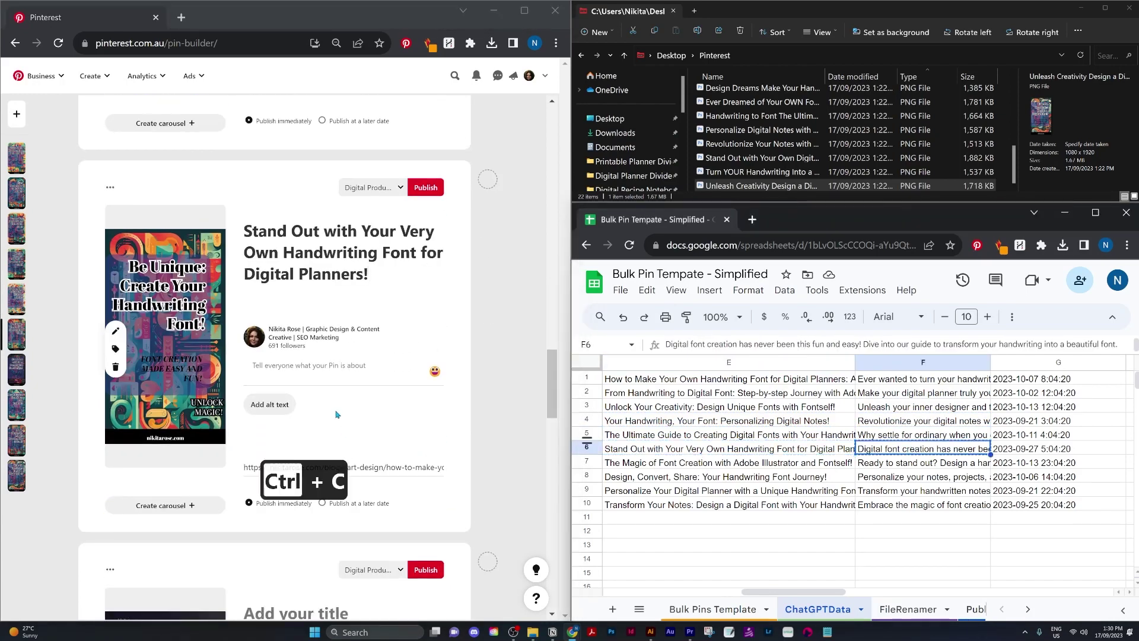
pyautogui.click(332, 374)
pyautogui.hotkey('ctrl', 'v')
# Step: Copy the title "The Magic of Font Creation with Adobe Illustrator and Fontself!" and its description from sheet row 7 into the seventh pin draft
pyautogui.click(727, 463)
pyautogui.hotkey('ctrl', 'c')
pyautogui.click(296, 280)
pyautogui.hotkey('ctrl', 'v')
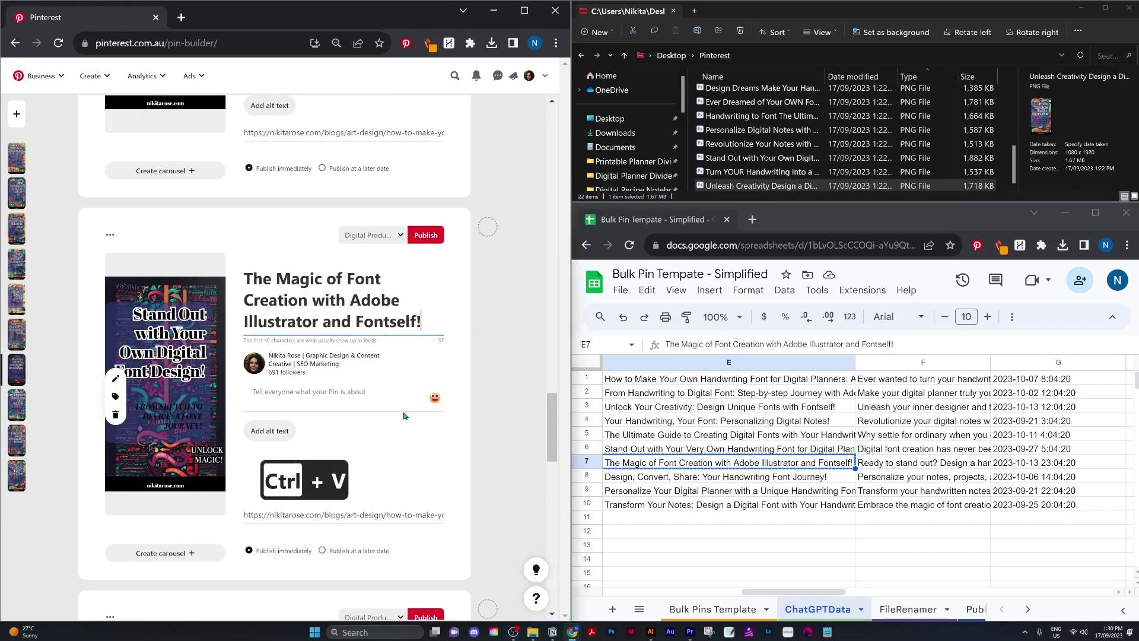
pyautogui.click(907, 469)
pyautogui.hotkey('ctrl', 'c')
pyautogui.click(308, 391)
pyautogui.hotkey('ctrl', 'v')
# Step: Copy the title "Design, Convert, Share: Your Handwriting Font Journey!" and its description from sheet row 8 into the eighth pin draft
pyautogui.scroll(-8, 308, 391)
pyautogui.click(819, 476)
pyautogui.hotkey('ctrl', 'c')
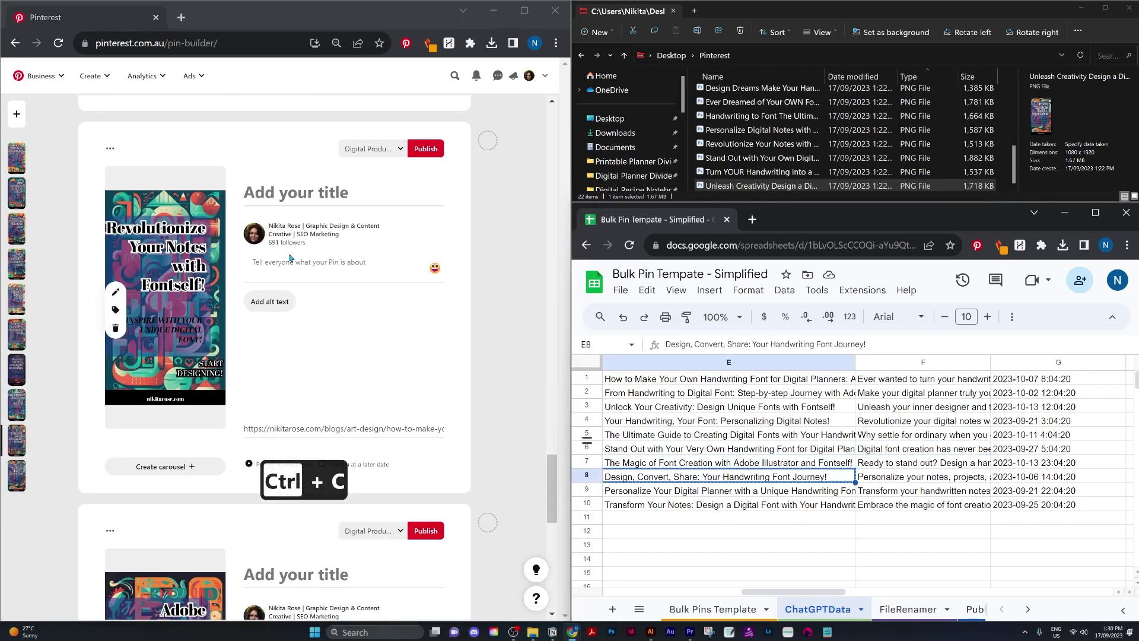
pyautogui.click(297, 193)
pyautogui.hotkey('ctrl', 'v')
pyautogui.click(887, 482)
pyautogui.hotkey('ctrl', 'c')
pyautogui.click(308, 305)
# Step: Copy the title "Personalize Your Digital Planner with a Unique Handwriting Font!" and its description from sheet row 9 into the ninth pin draft
pyautogui.scroll(-8, 309, 306)
pyautogui.click(729, 491)
pyautogui.hotkey('ctrl', 'c')
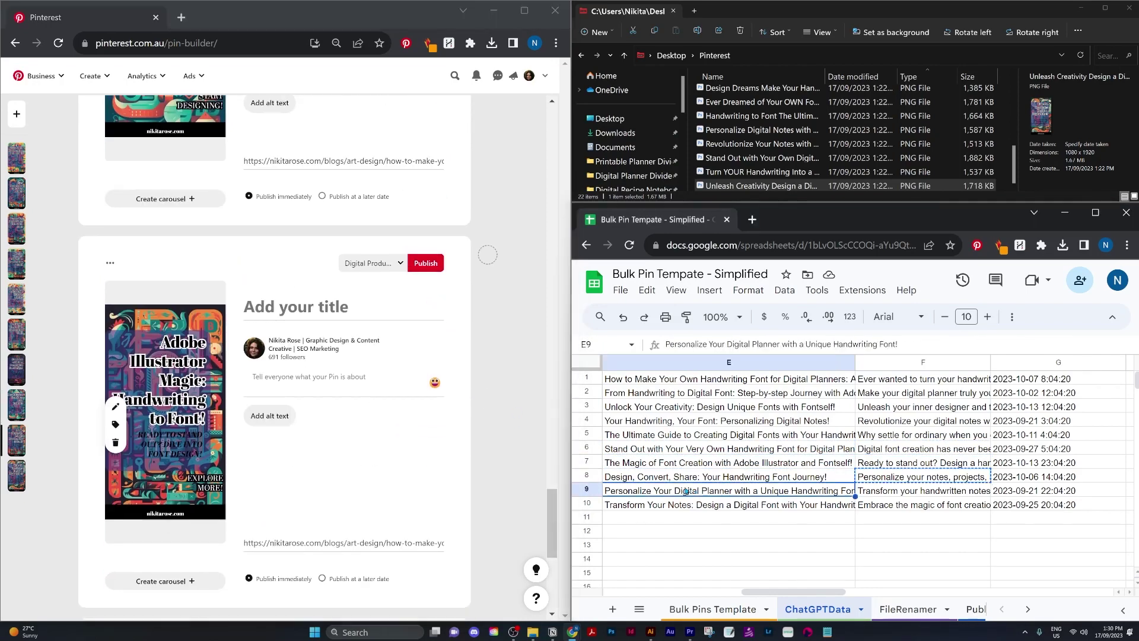
pyautogui.click(332, 328)
pyautogui.hotkey('ctrl', 'v')
pyautogui.click(914, 490)
pyautogui.hotkey('ctrl', 'c')
# Step: Copy the title "Transform Your Notes: Design a Digital Font" and its description from sheet row 10 into the tenth pin draft
pyautogui.scroll(-8, 309, 419)
pyautogui.click(729, 505)
pyautogui.hotkey('ctrl', 'c')
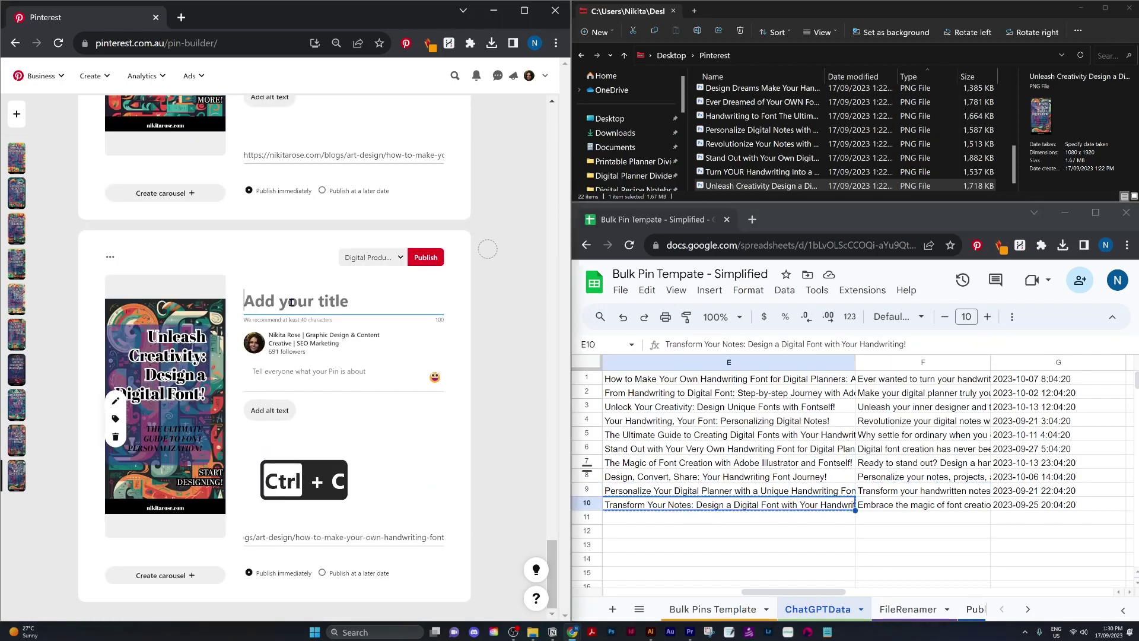
pyautogui.click(321, 300)
pyautogui.hotkey('ctrl', 'v')
pyautogui.click(923, 504)
pyautogui.click(332, 414)
pyautogui.hotkey('ctrl', 'v')
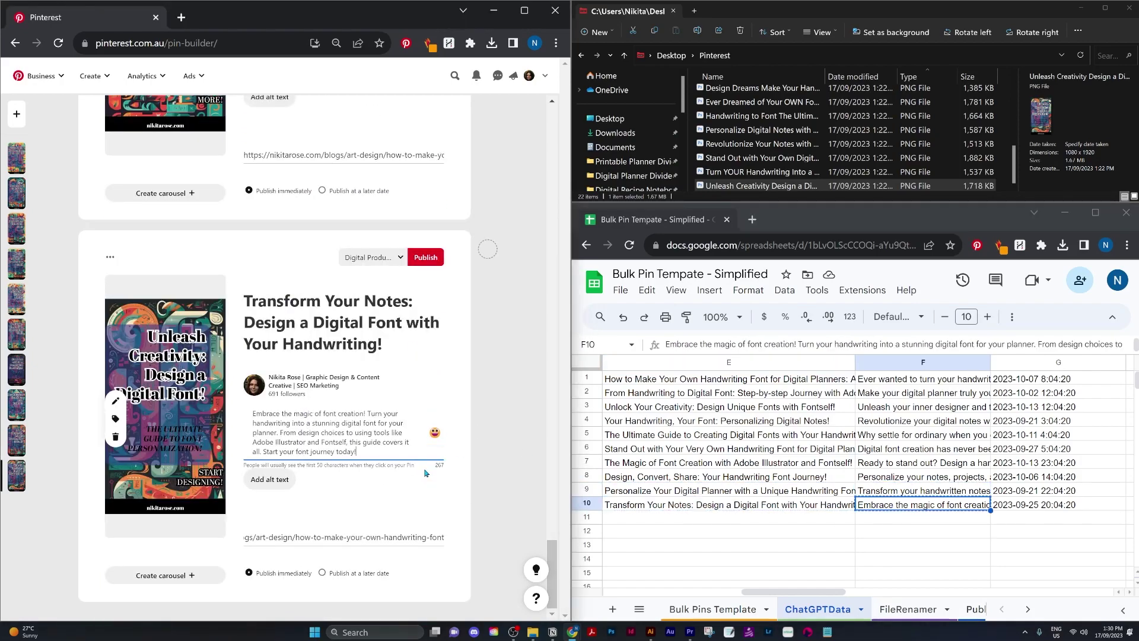
# Step: Schedule the first pin draft, "How to Make Your Own Handwriting Font", by choosing its publish date and time
pyautogui.scroll(20, 357, 463)
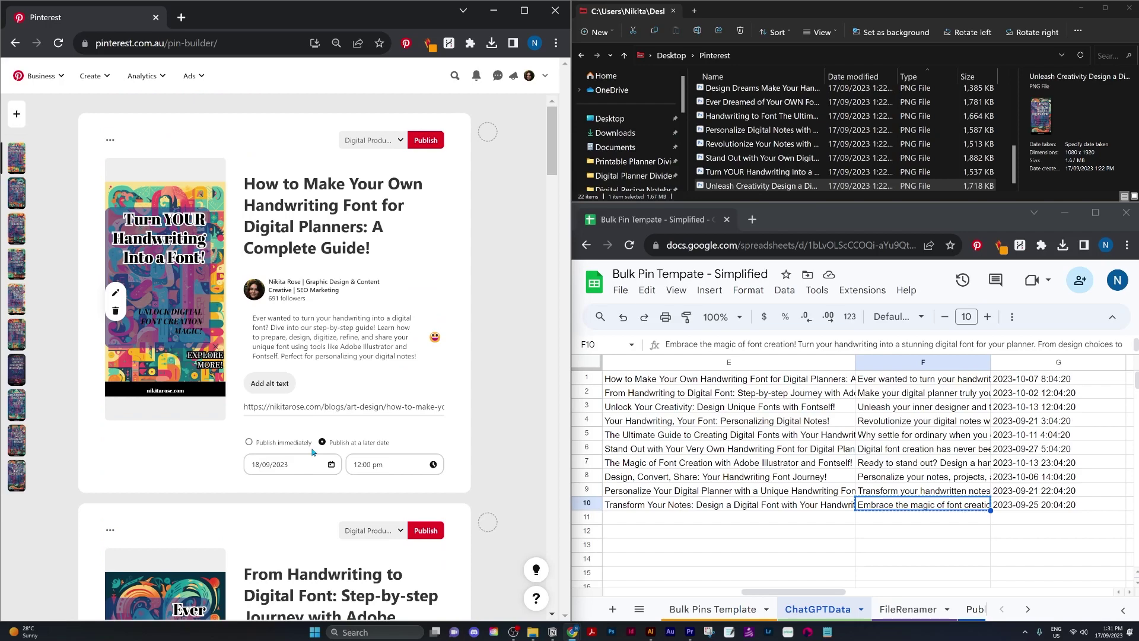
pyautogui.click(303, 466)
pyautogui.click(240, 409)
pyautogui.click(421, 459)
pyautogui.click(382, 417)
# Step: Schedule the second pin draft, "From Handwriting to Digital Font", by choosing its publish date and an evening time
pyautogui.scroll(-8, 383, 417)
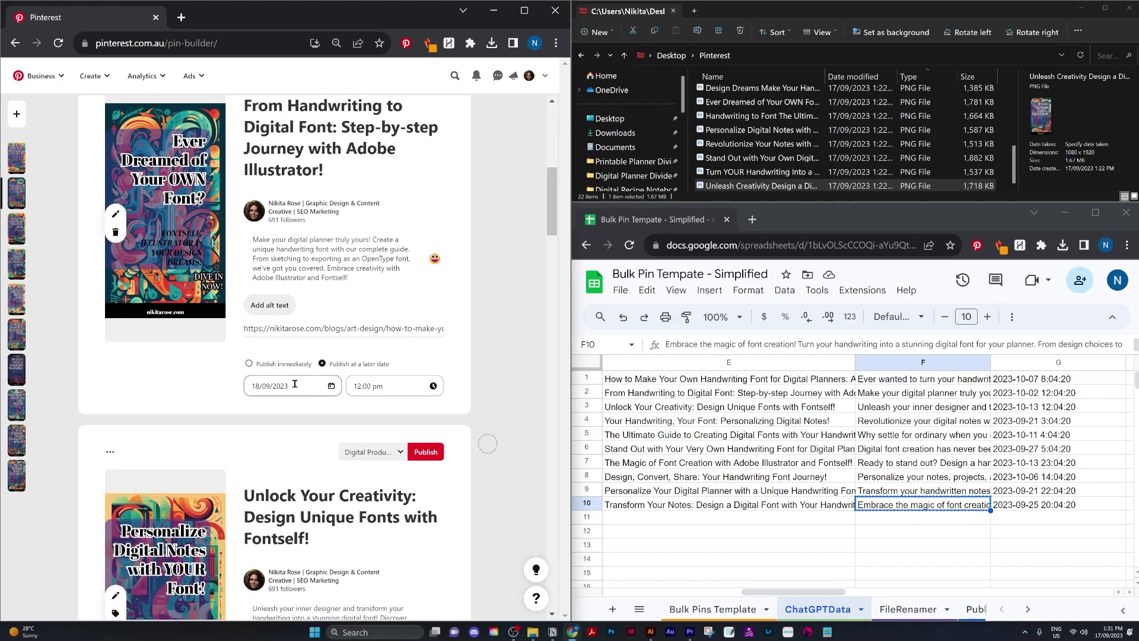
pyautogui.click(296, 386)
pyautogui.click(385, 386)
pyautogui.scroll(-8, 374, 349)
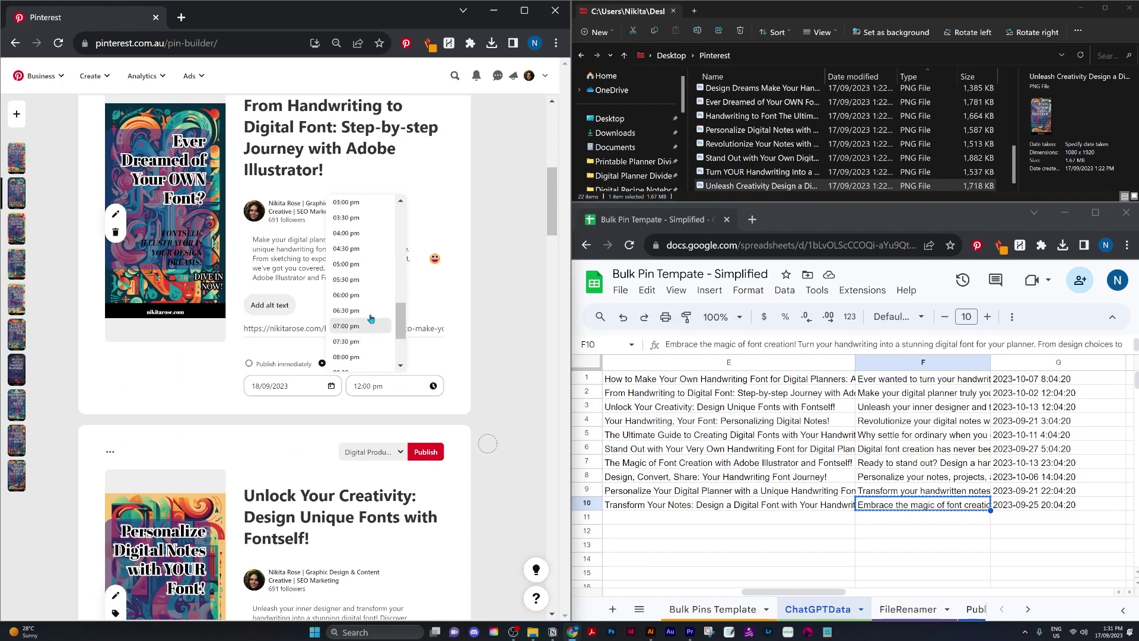
pyautogui.click(365, 267)
# Step: Schedule the third pin draft, "Unlock Your Creativity", for 20/09/2023 at 10:00 pm
pyautogui.scroll(-8, 286, 385)
pyautogui.click(322, 299)
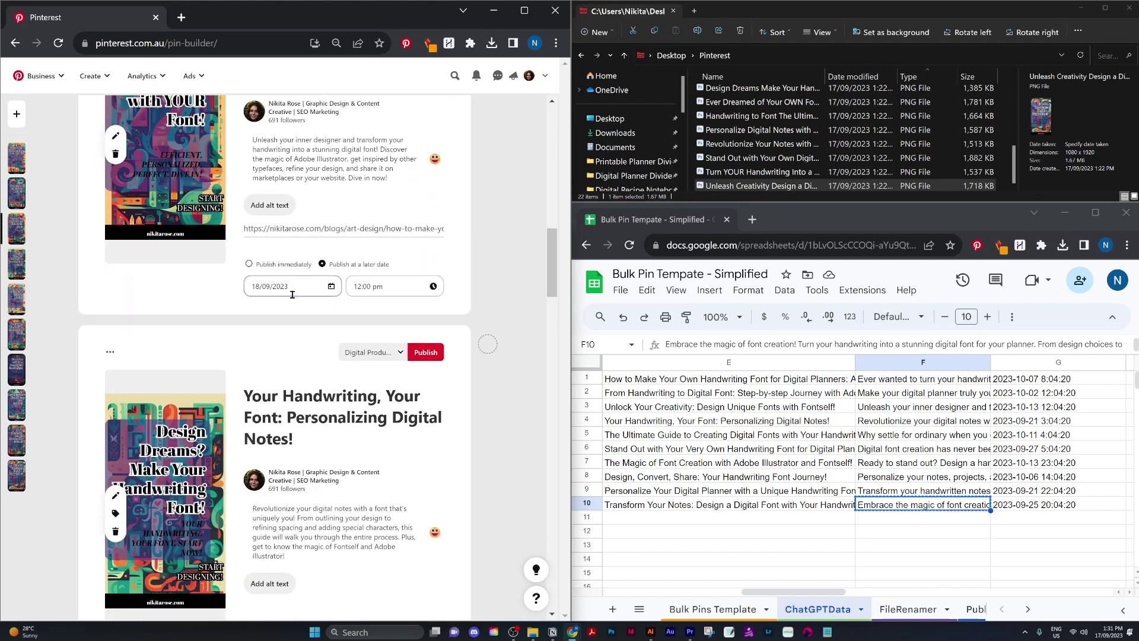
pyautogui.click(293, 295)
pyautogui.click(304, 380)
pyautogui.click(401, 287)
pyautogui.scroll(-5, 362, 190)
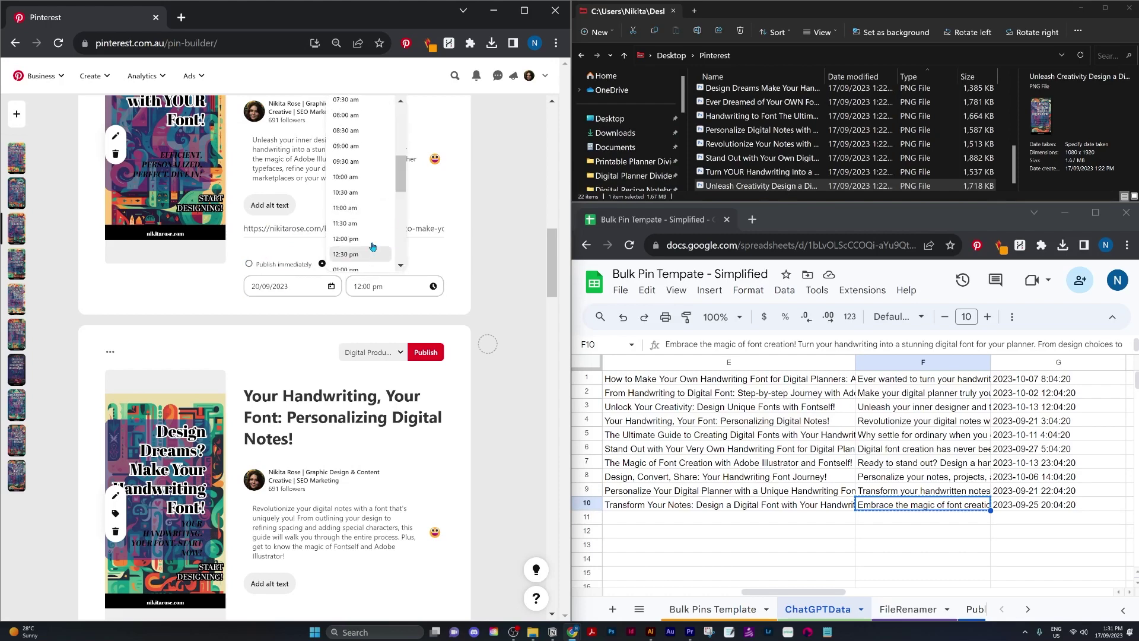
pyautogui.click(356, 199)
pyautogui.scroll(-3, 359, 208)
pyautogui.scroll(5, 359, 208)
pyautogui.click(362, 368)
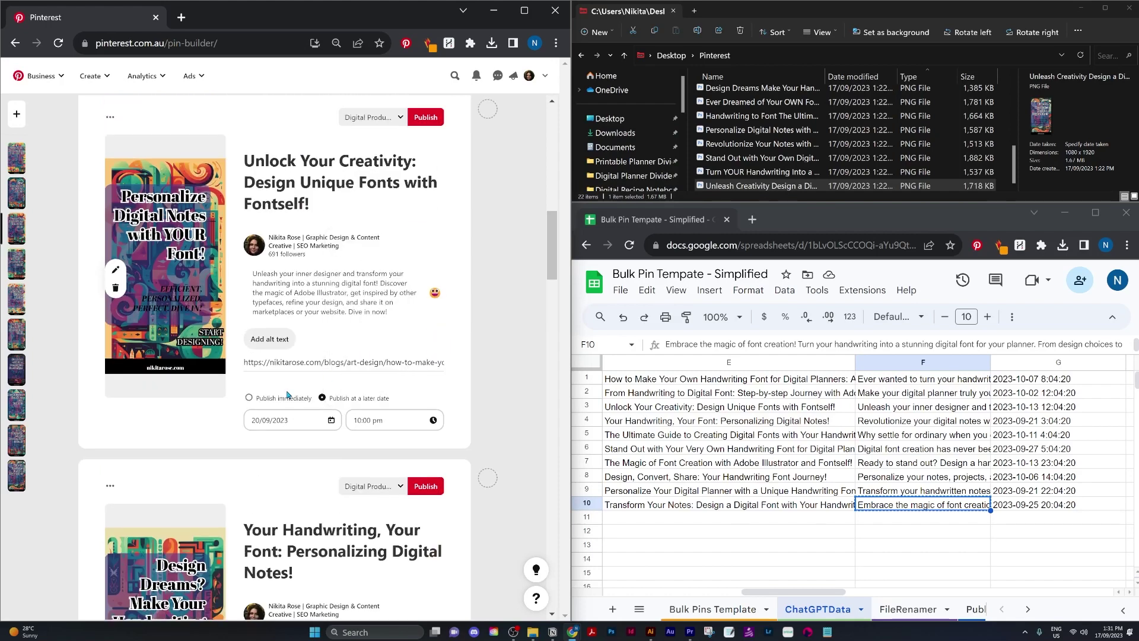
# Step: Schedule the fourth pin draft, "Your Handwriting, Your Font", for 21/09/2023 at 09:00 pm
pyautogui.scroll(-5, 324, 357)
pyautogui.click(342, 469)
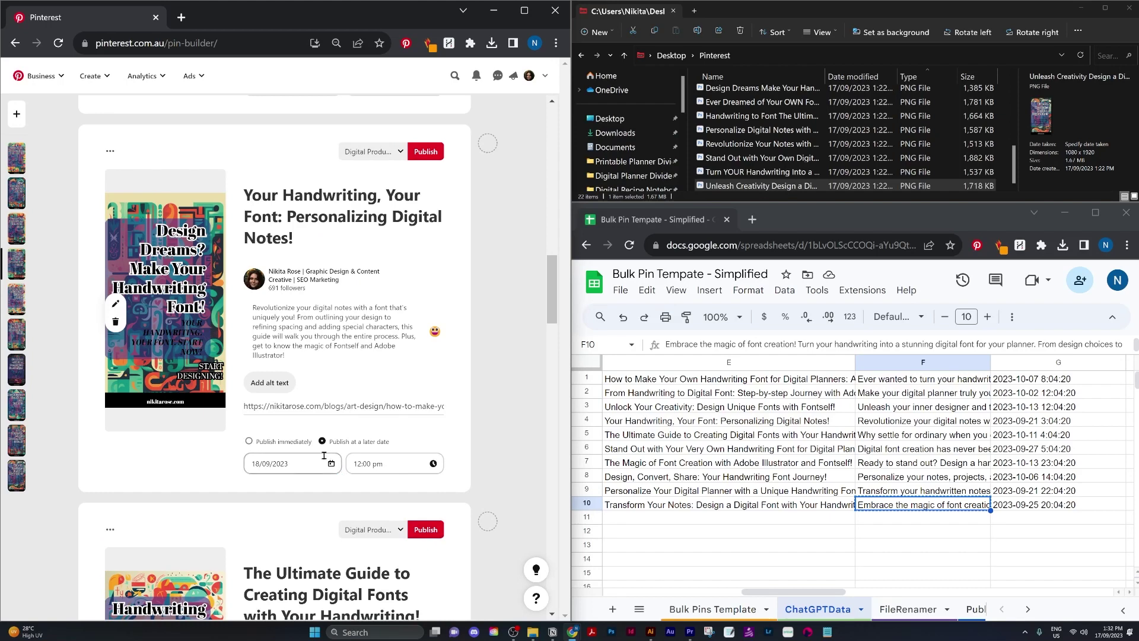
pyautogui.click(331, 464)
pyautogui.click(315, 425)
pyautogui.click(385, 464)
pyautogui.scroll(-5, 359, 422)
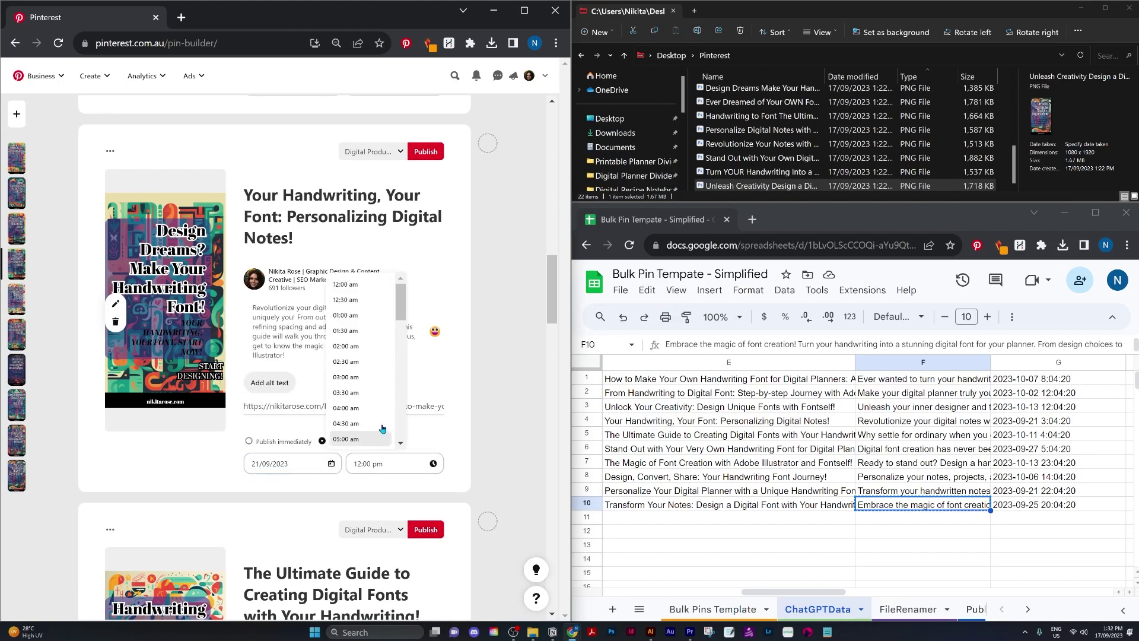
pyautogui.click(359, 419)
# Step: Schedule the fifth pin draft, "The Ultimate Guide to Creating Digital Fonts", for 22/09/2023 at 02:00 am
pyautogui.scroll(-7, 359, 419)
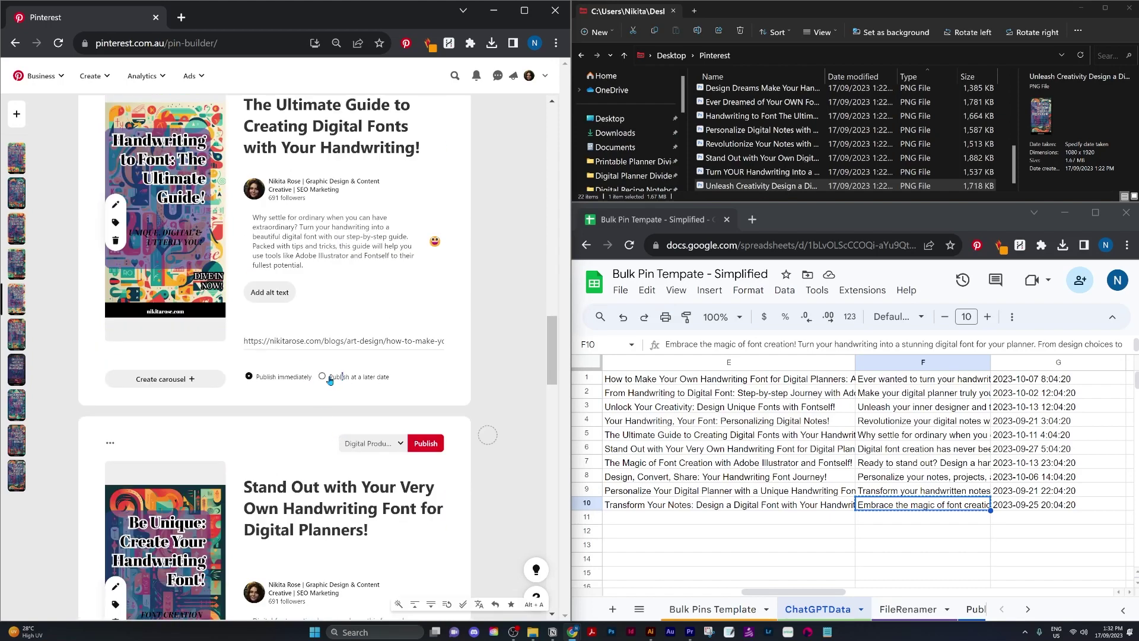
pyautogui.click(331, 373)
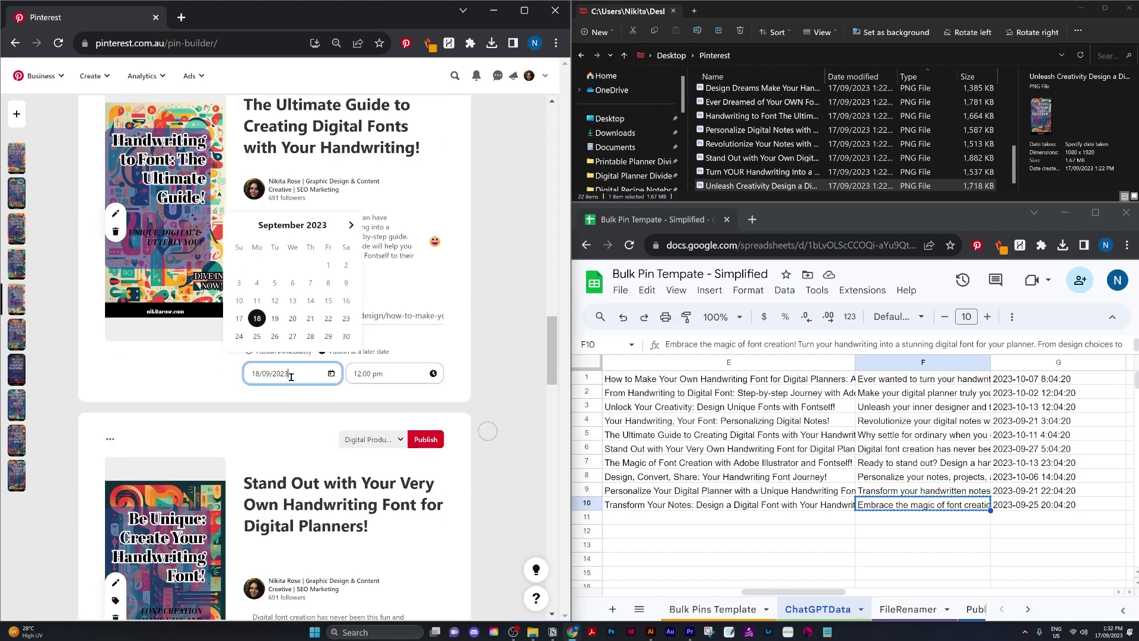
pyautogui.click(328, 319)
pyautogui.click(398, 376)
pyautogui.click(368, 223)
# Step: Schedule the sixth pin draft, "Stand Out with Your Very Own Handwriting Font", by choosing its publish date and time
pyautogui.scroll(-5, 293, 426)
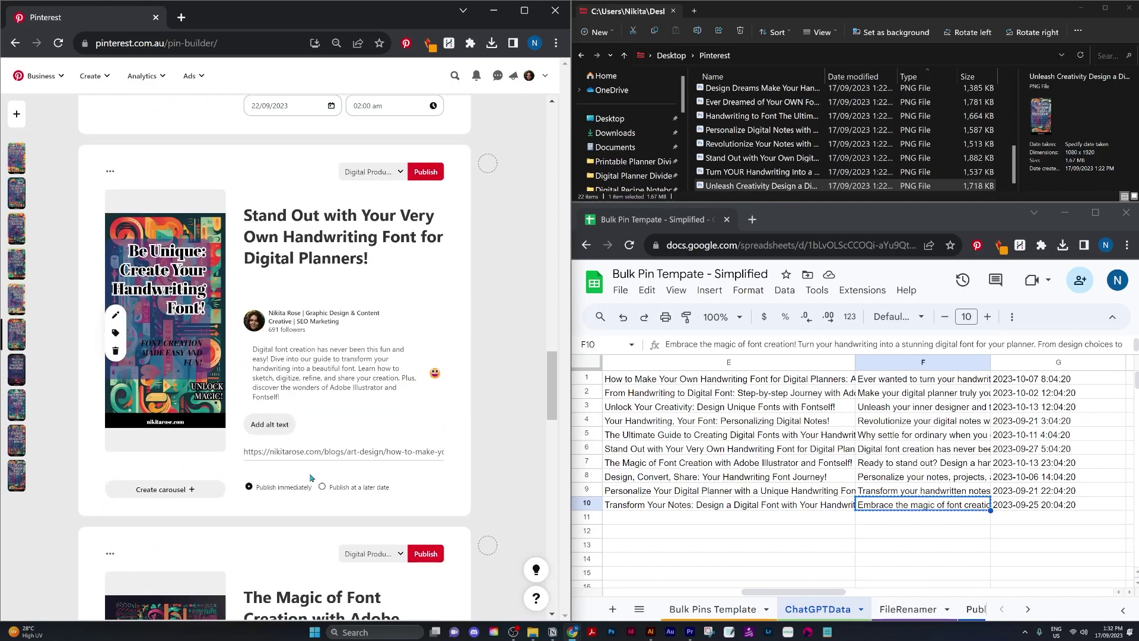
pyautogui.click(322, 487)
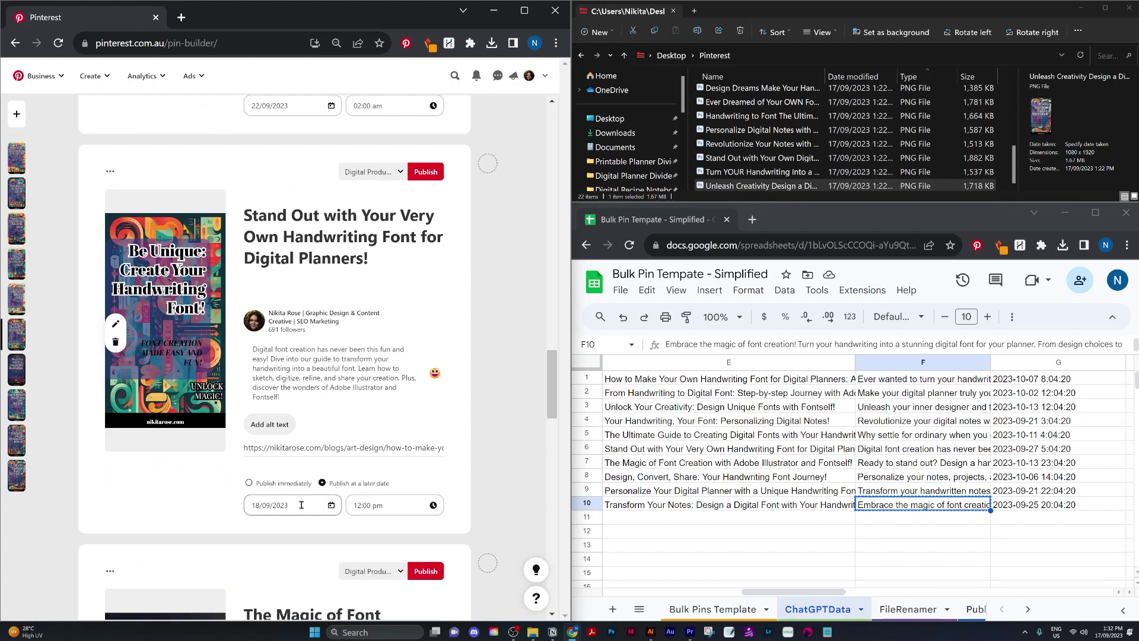
pyautogui.click(398, 503)
pyautogui.click(336, 418)
# Step: Schedule the seventh pin draft, "The Magic of Font Creation", by choosing its publish date in late September 2023 and its time
pyautogui.scroll(-8, 336, 418)
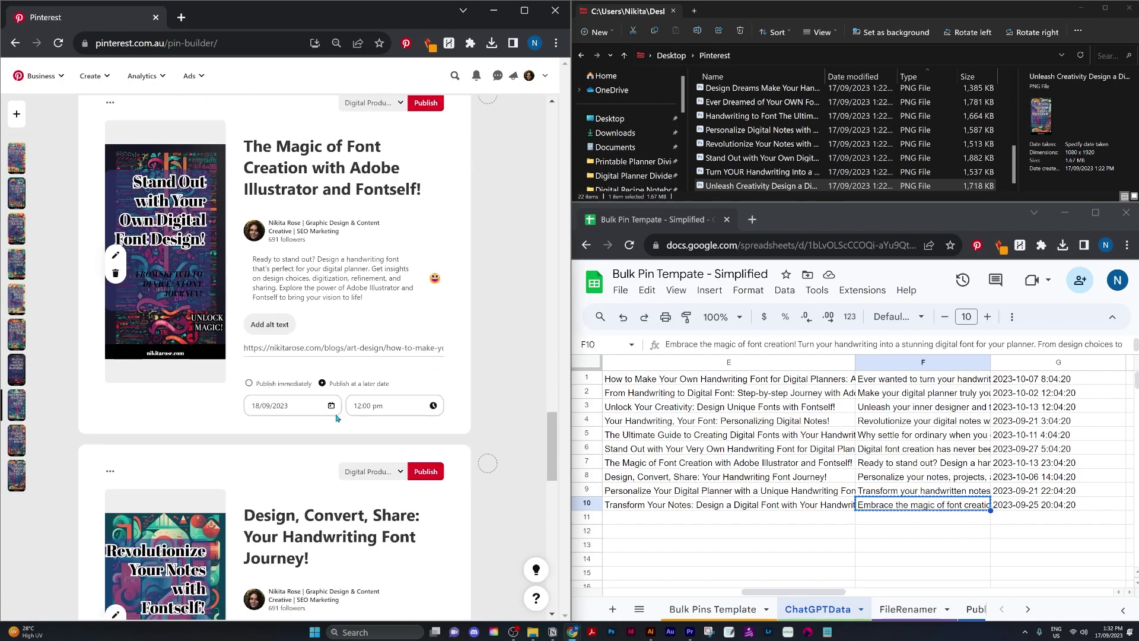
pyautogui.click(333, 413)
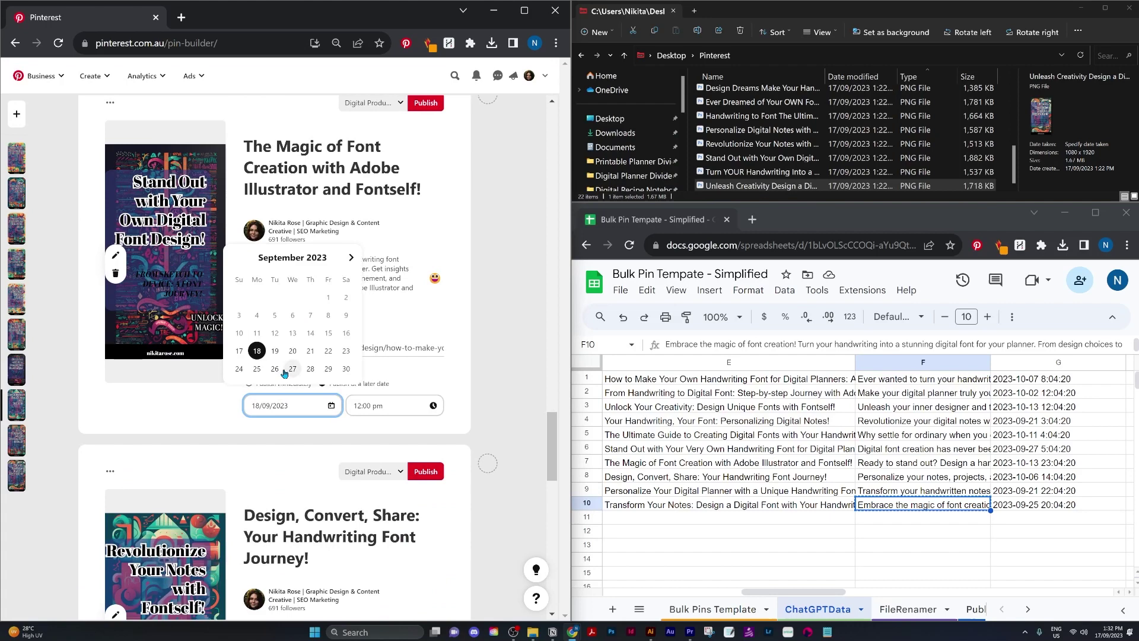
pyautogui.click(252, 369)
pyautogui.click(395, 406)
pyautogui.click(356, 344)
# Step: Schedule the eighth pin draft, "Design, Convert, Share", for 25/09/2023 at 02:00 am
pyautogui.scroll(-5, 293, 415)
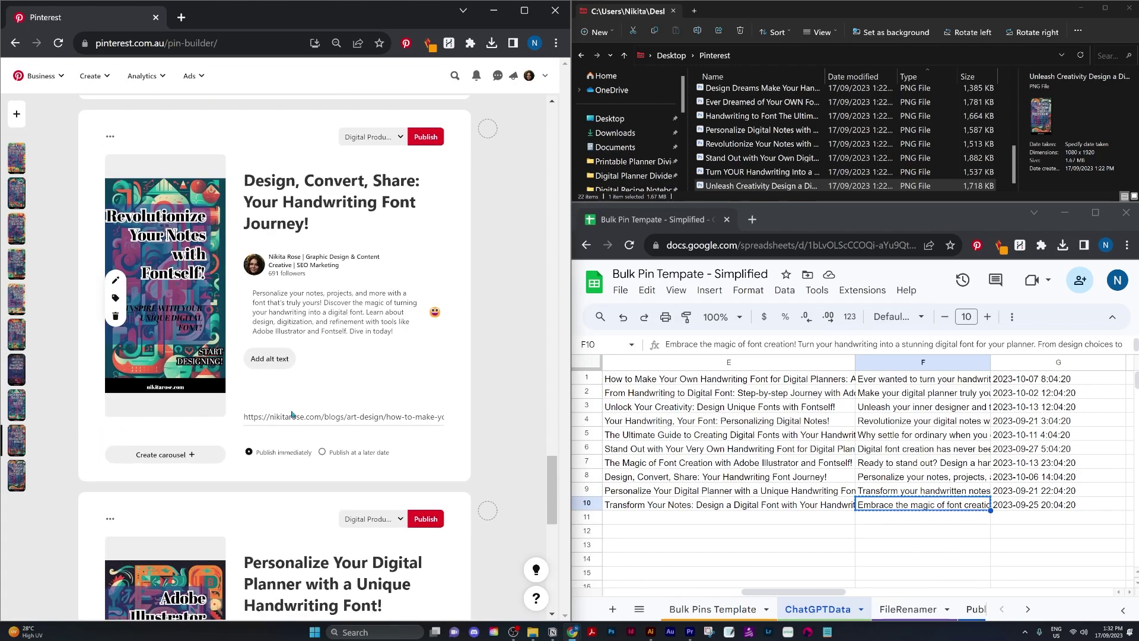
pyautogui.click(322, 453)
pyautogui.click(330, 440)
pyautogui.click(261, 402)
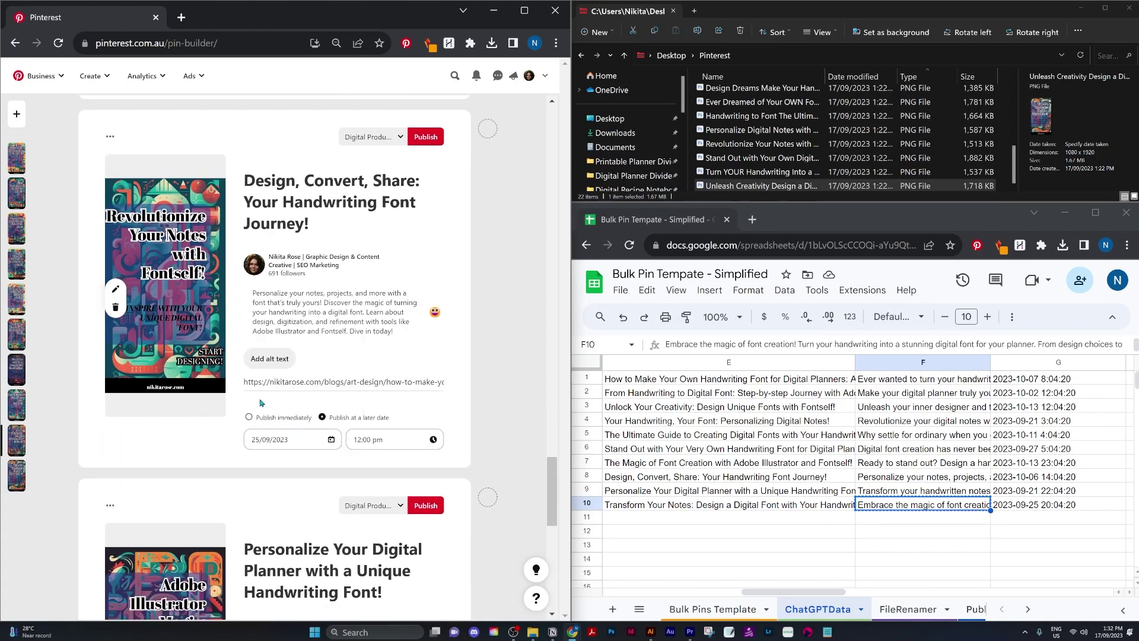
pyautogui.click(362, 443)
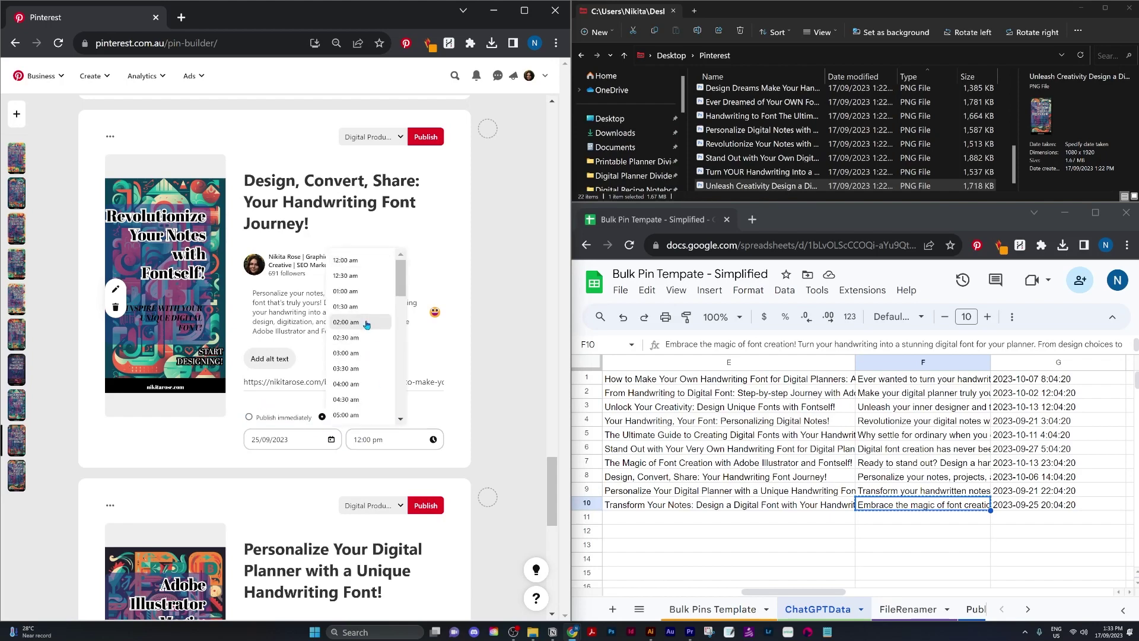
pyautogui.click(366, 324)
# Step: Schedule the ninth pin draft, "Personalize Your Digital Planner", for 26/09/2023 at 09:30 pm
pyautogui.scroll(-5, 344, 386)
pyautogui.click(323, 486)
pyautogui.click(332, 475)
pyautogui.click(278, 438)
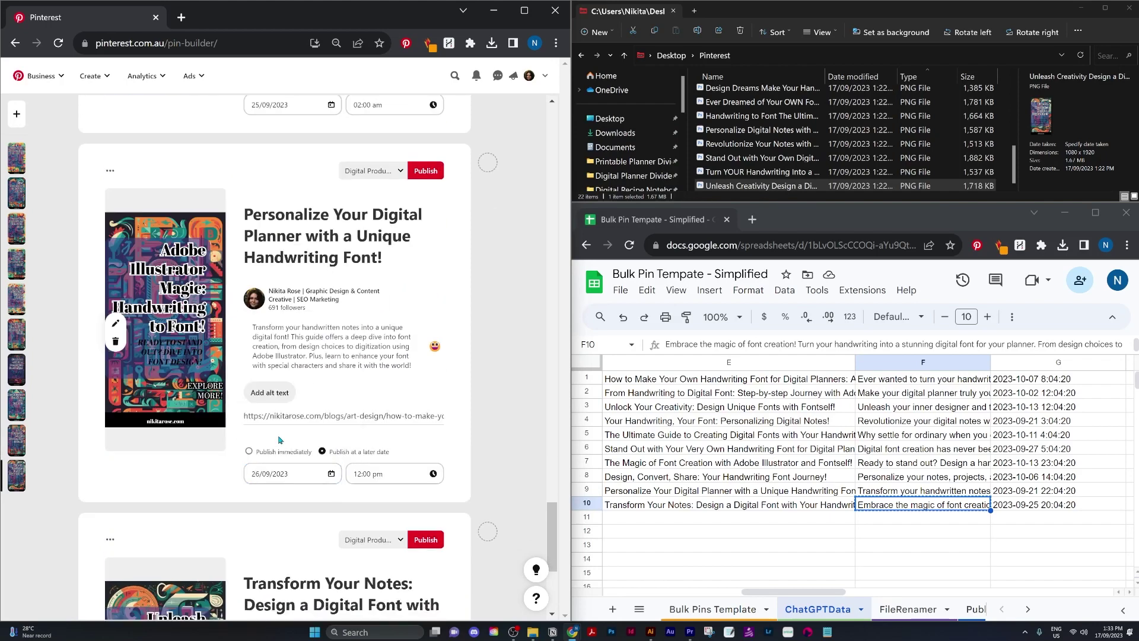
pyautogui.click(375, 475)
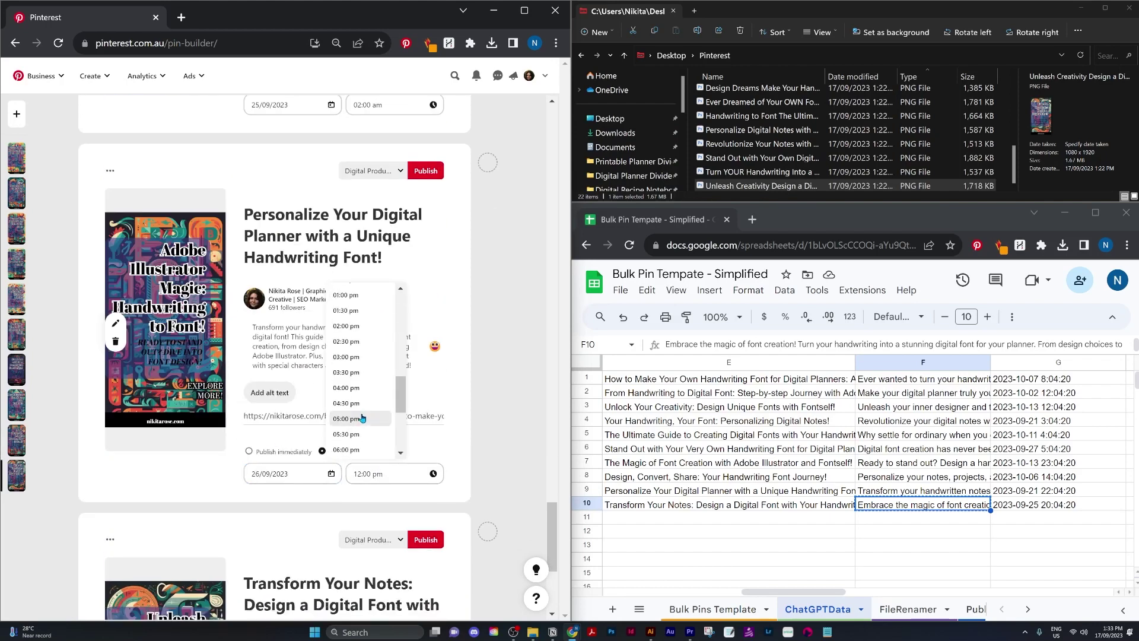
pyautogui.click(369, 442)
# Step: Schedule the tenth pin draft, "Transform Your Notes", for 27/09/2023 and choose its publish time
pyautogui.scroll(-5, 332, 522)
pyautogui.click(322, 573)
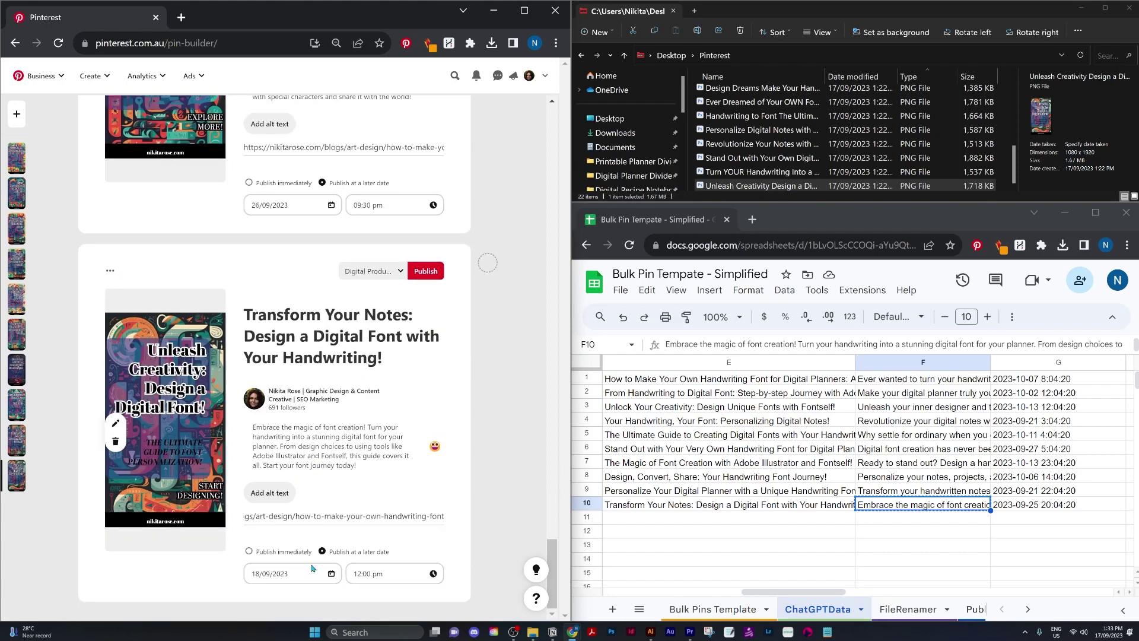
pyautogui.click(290, 574)
pyautogui.click(297, 535)
pyautogui.click(368, 572)
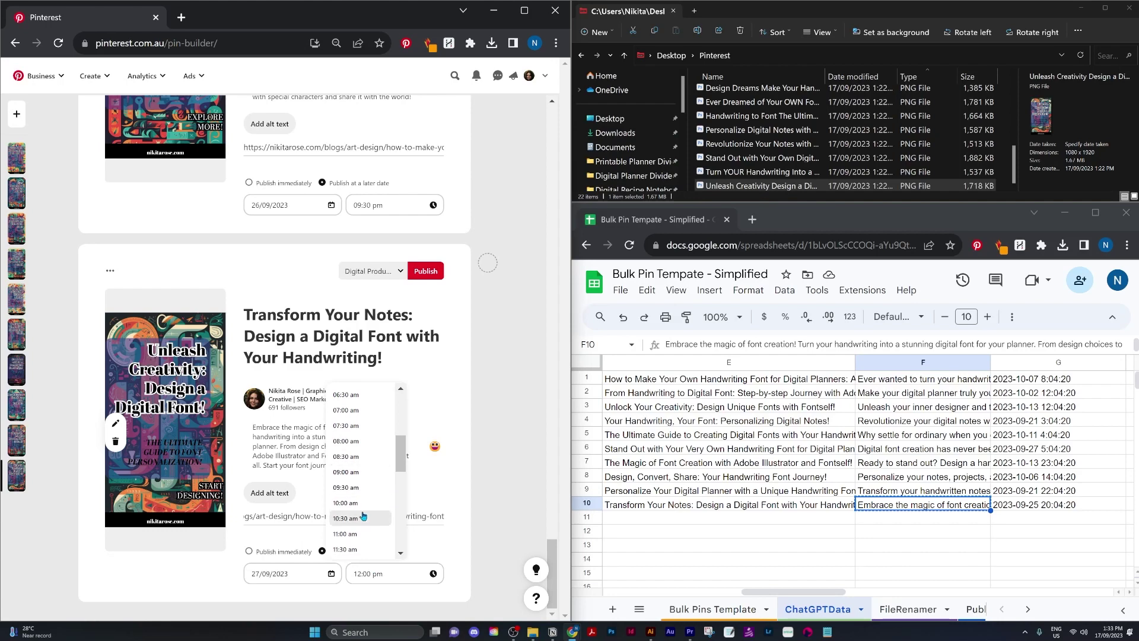
pyautogui.click(382, 489)
# Step: Select all ten pin drafts and publish them together on their scheduled dates
pyautogui.click(494, 265)
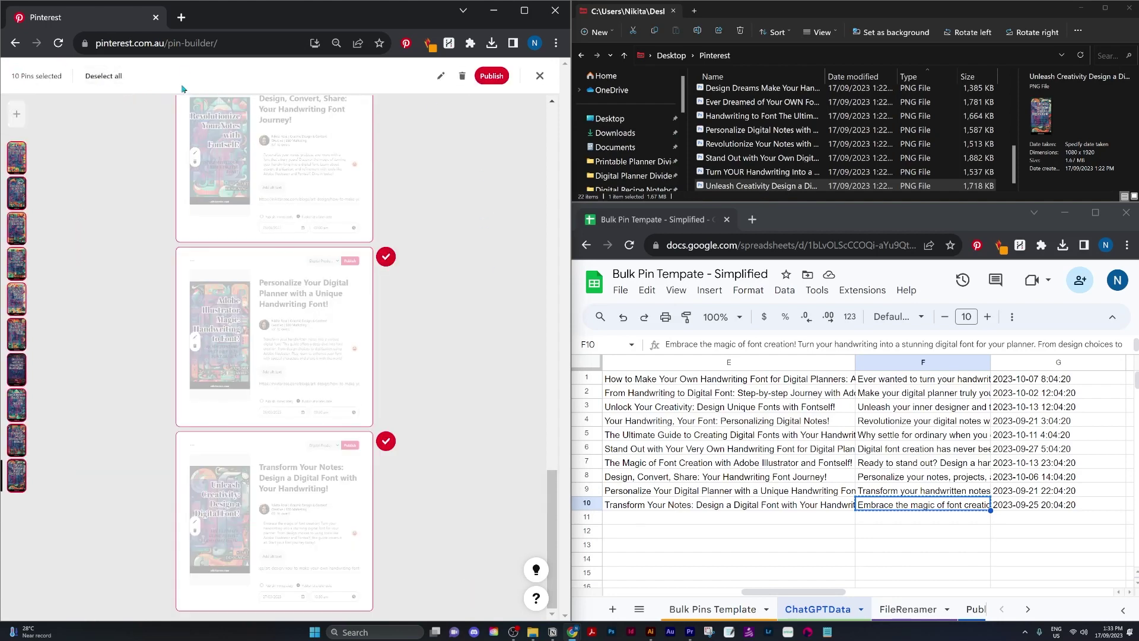
pyautogui.click(496, 80)
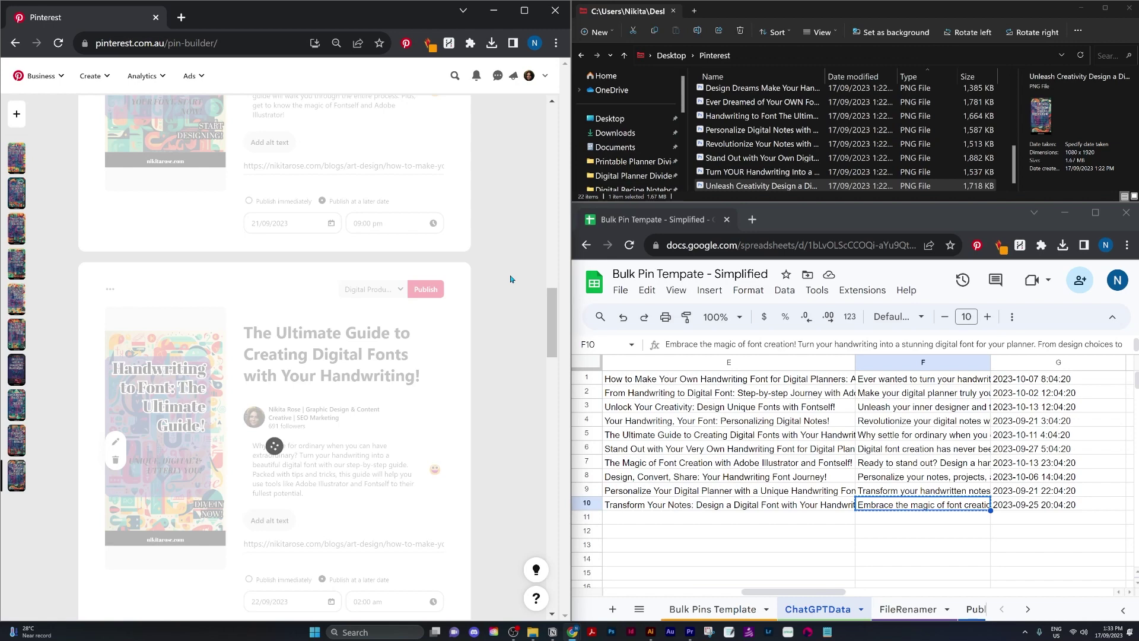
pyautogui.hotkey('ctrl', 'F3')
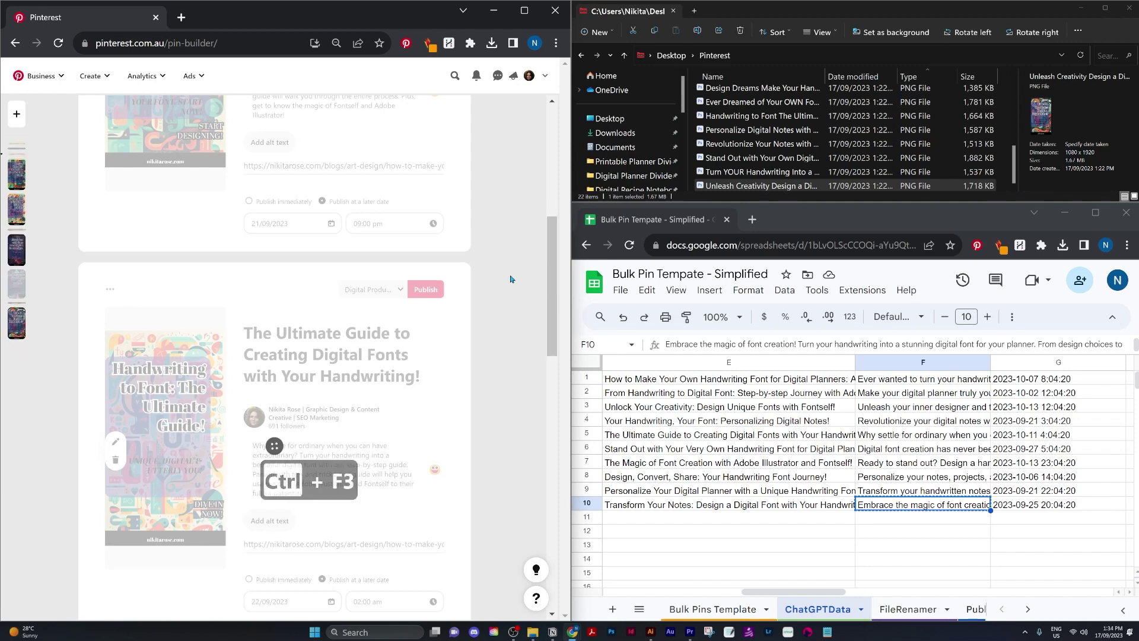